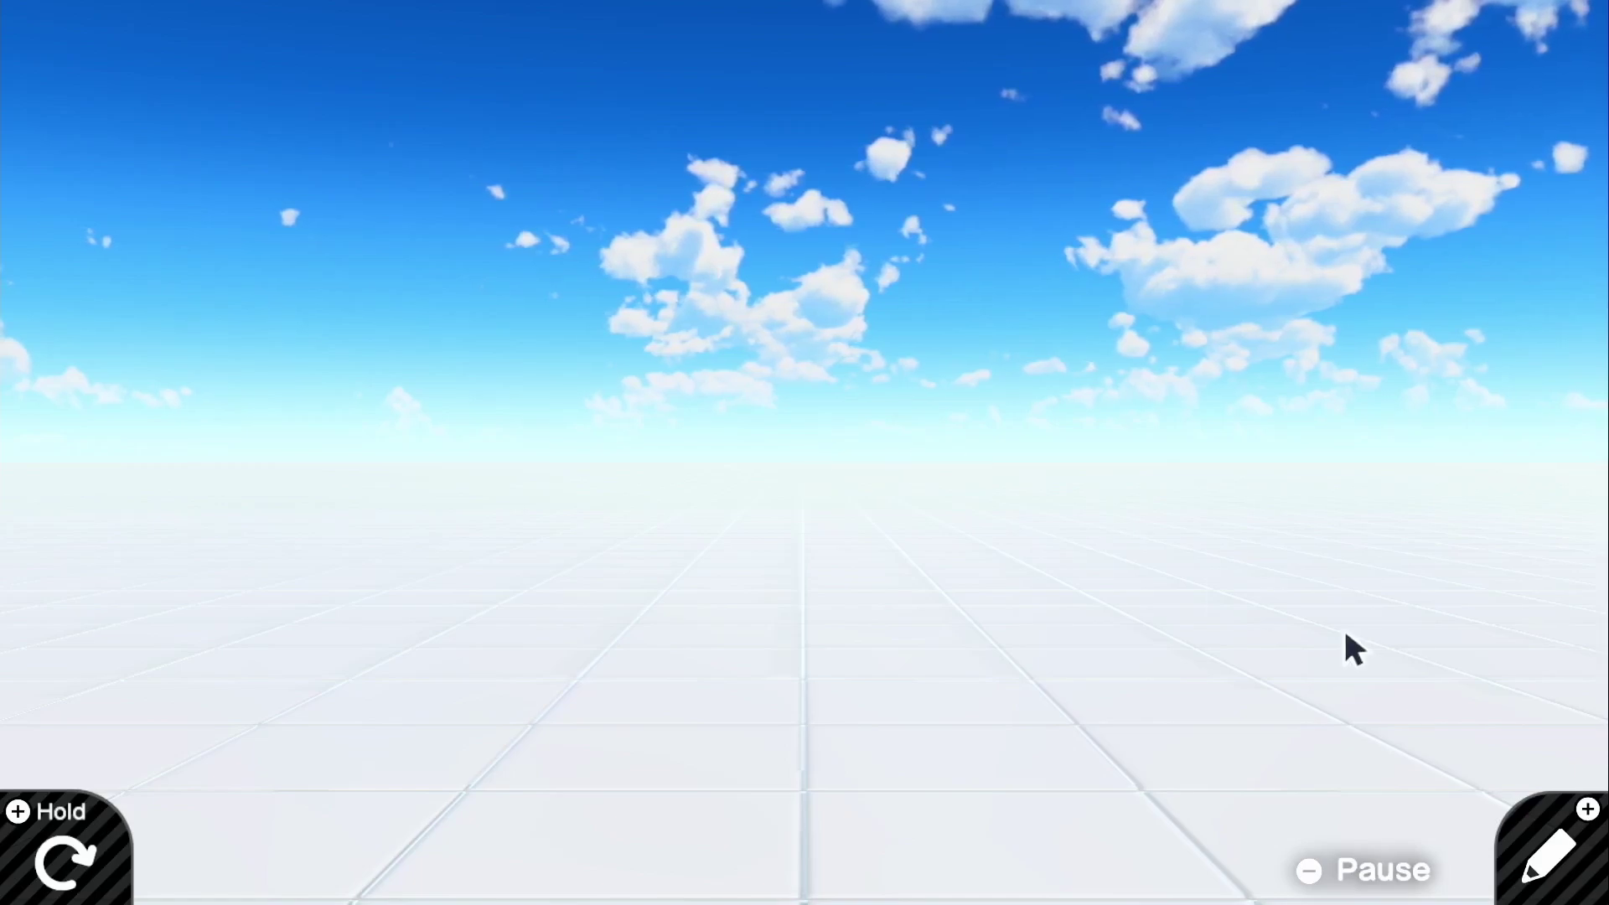
Step: Open the programming screen and add a Person character nodon
click(1551, 851)
click(513, 893)
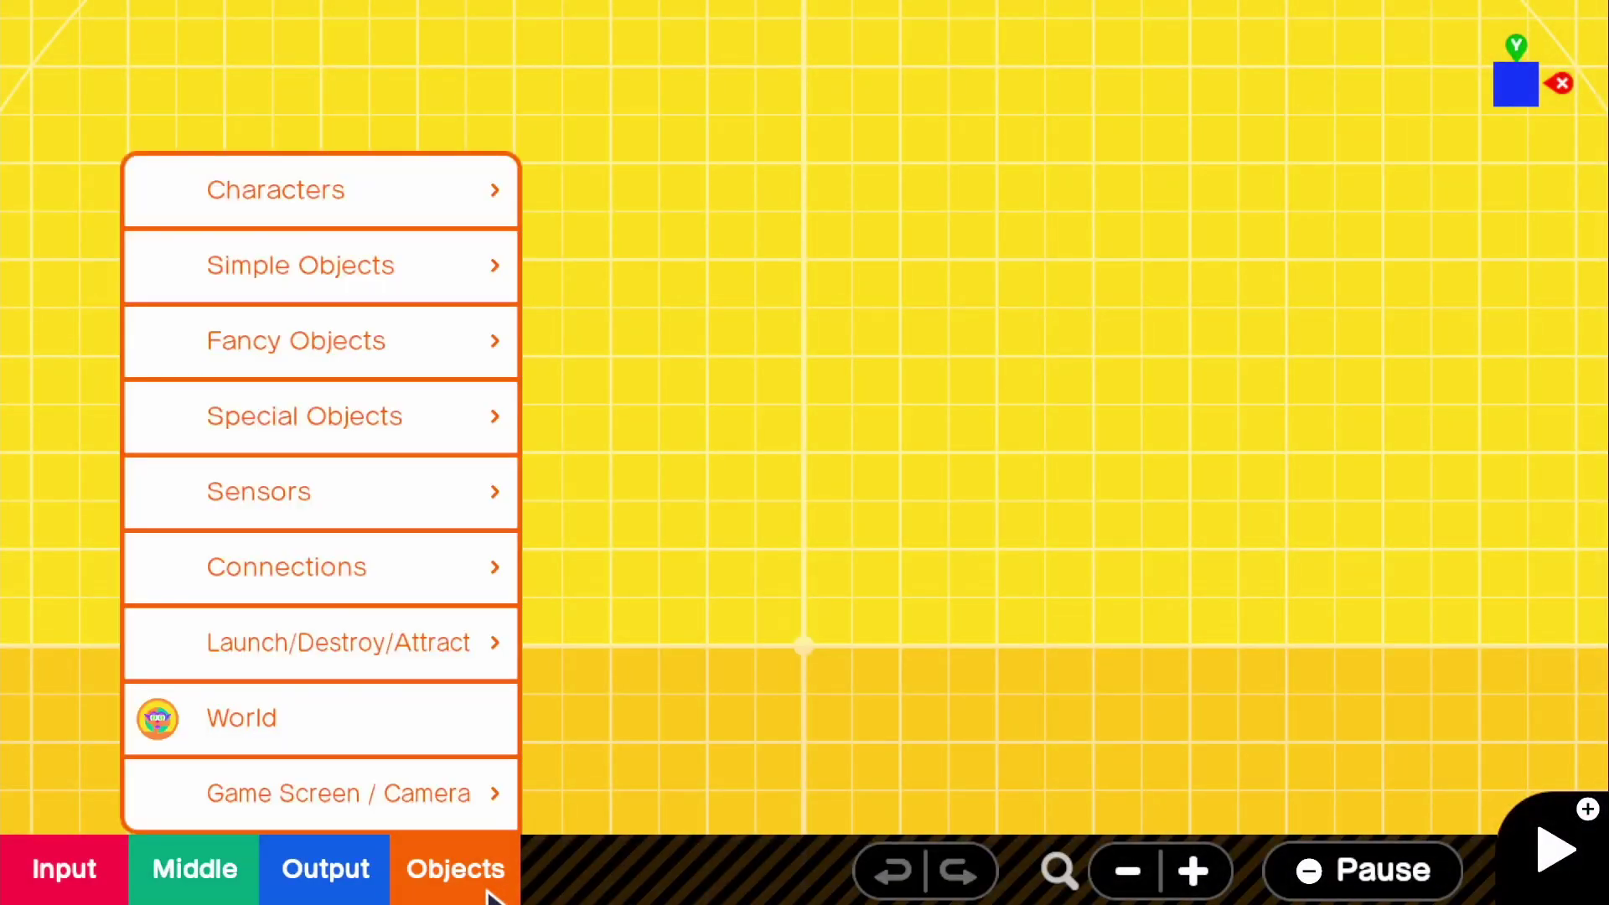
click(503, 194)
click(670, 201)
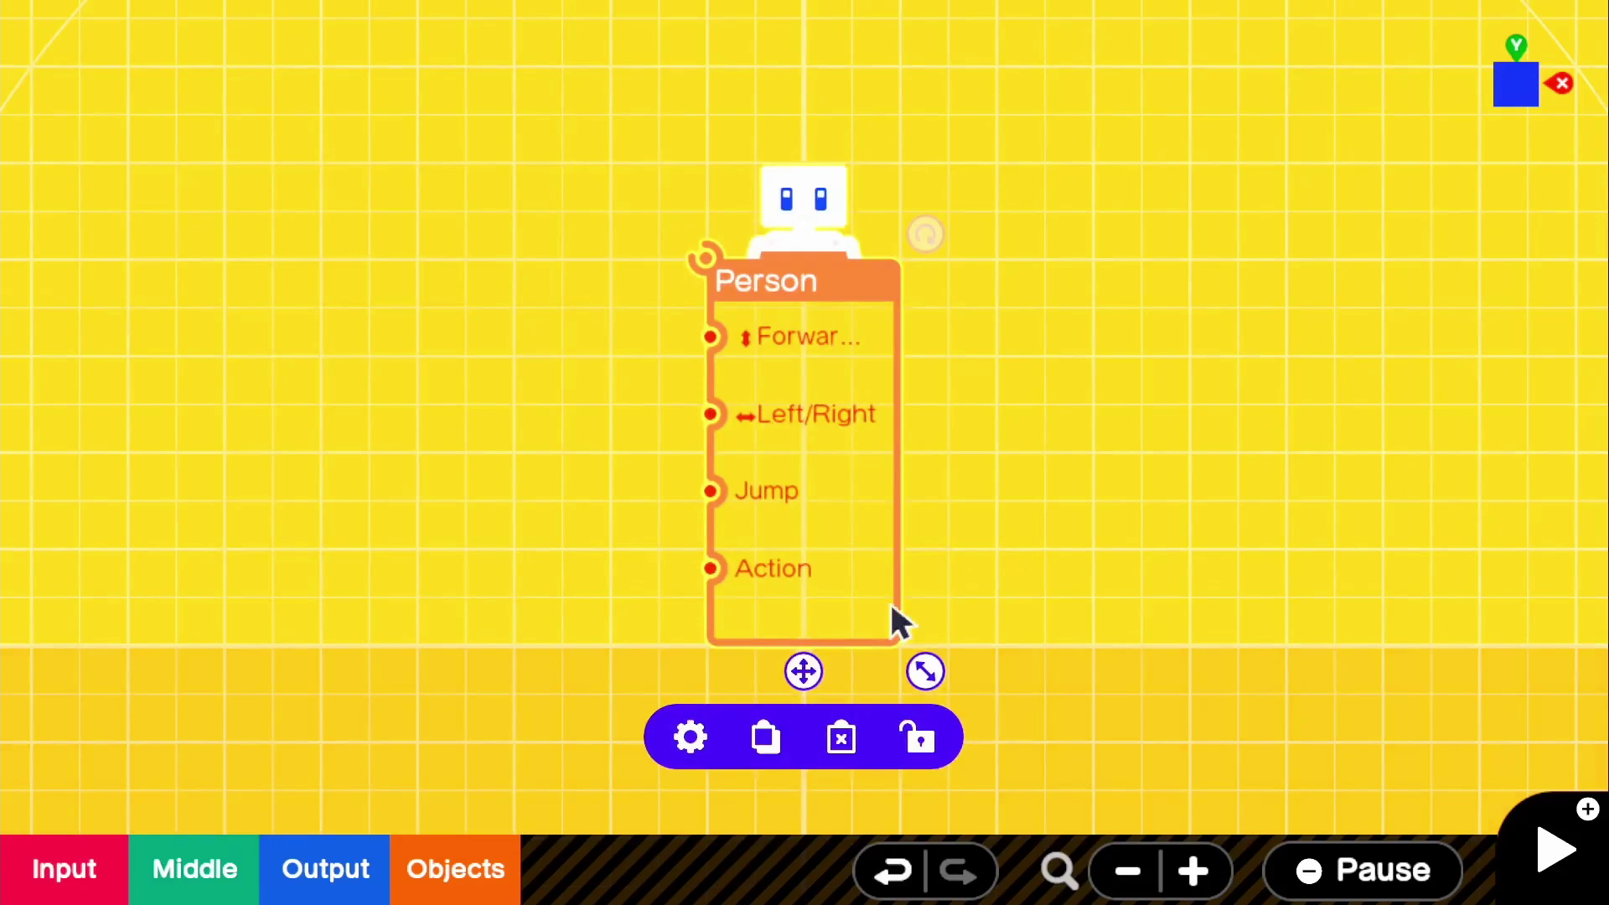
Step: Add a left-stick Up/Down nodon beside the Person and connect it to the Person's forward/backward port
click(74, 895)
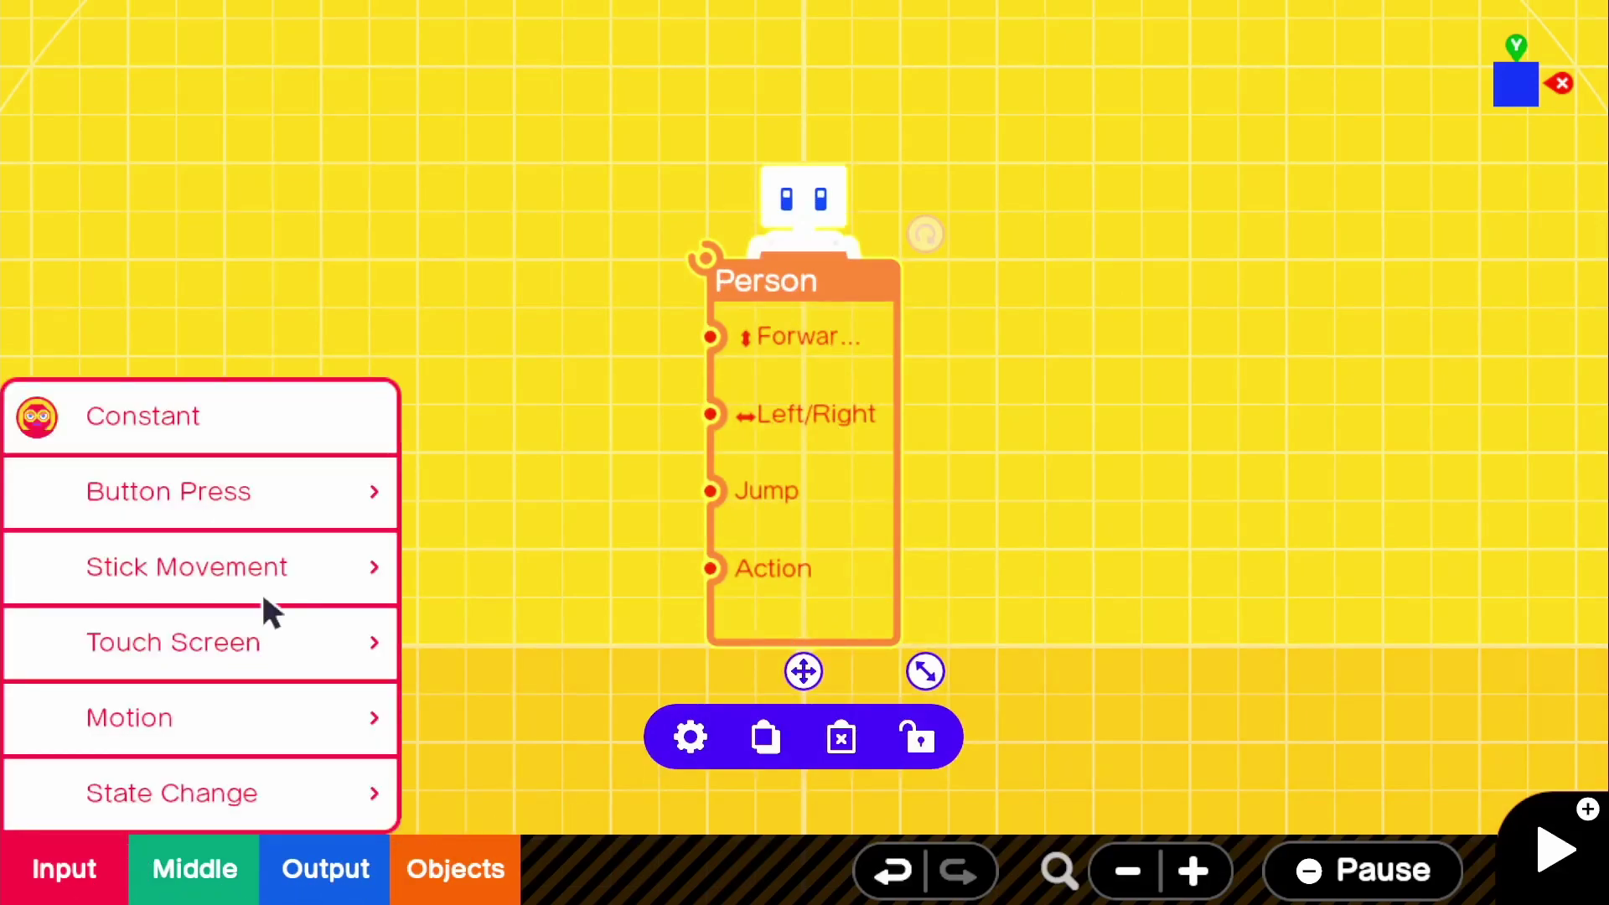
click(264, 592)
click(546, 588)
click(984, 553)
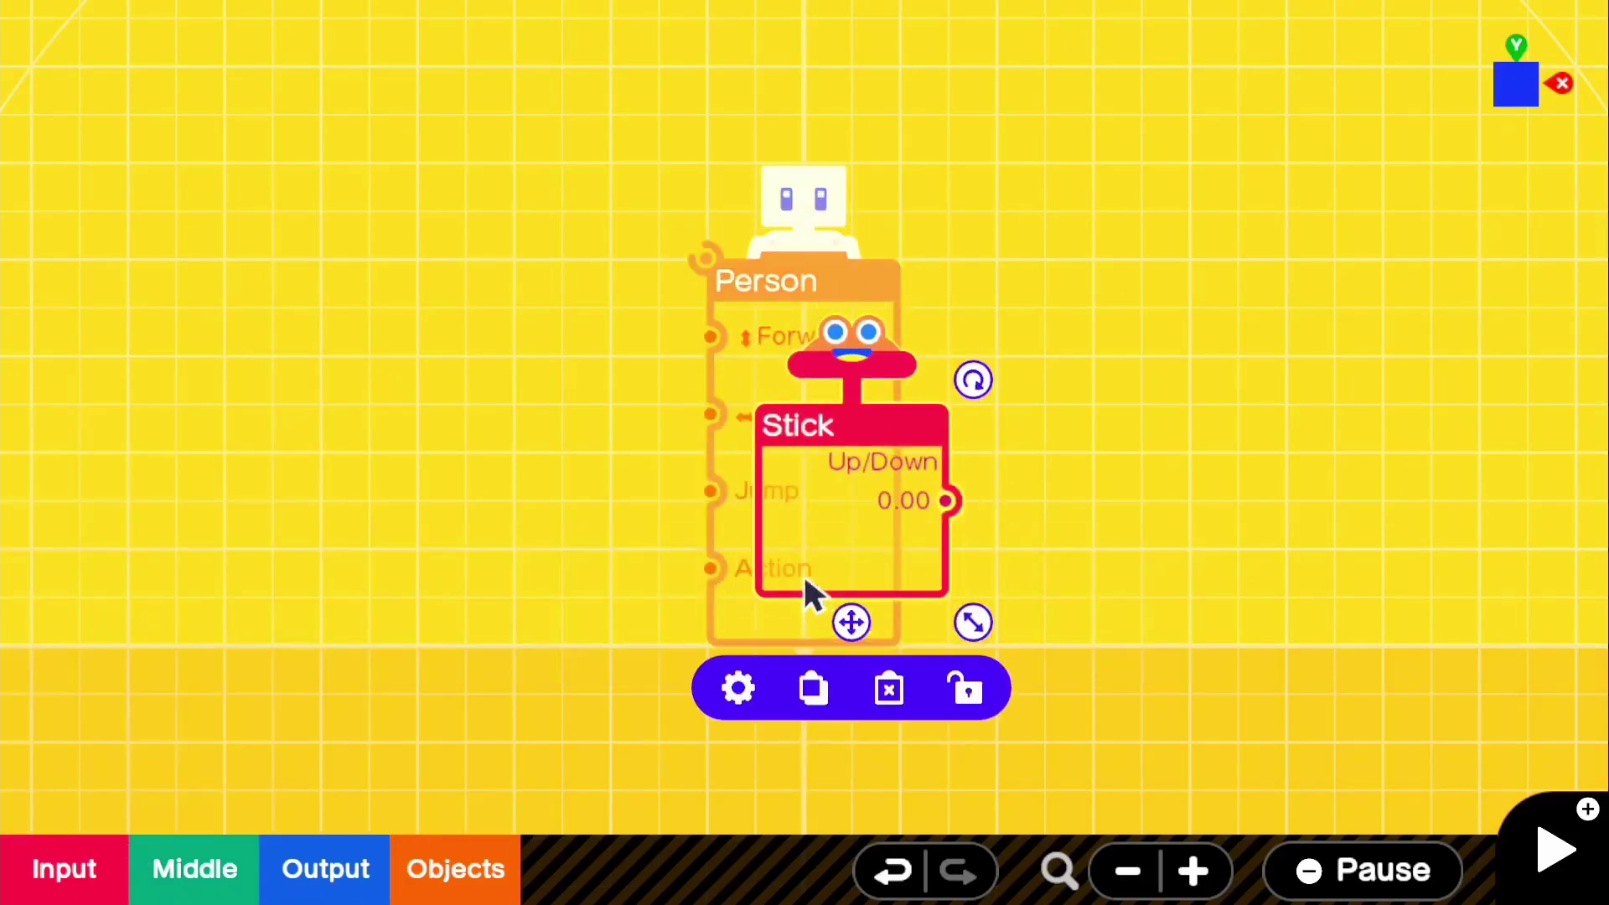
drag(852, 618, 547, 486)
drag(633, 356, 711, 337)
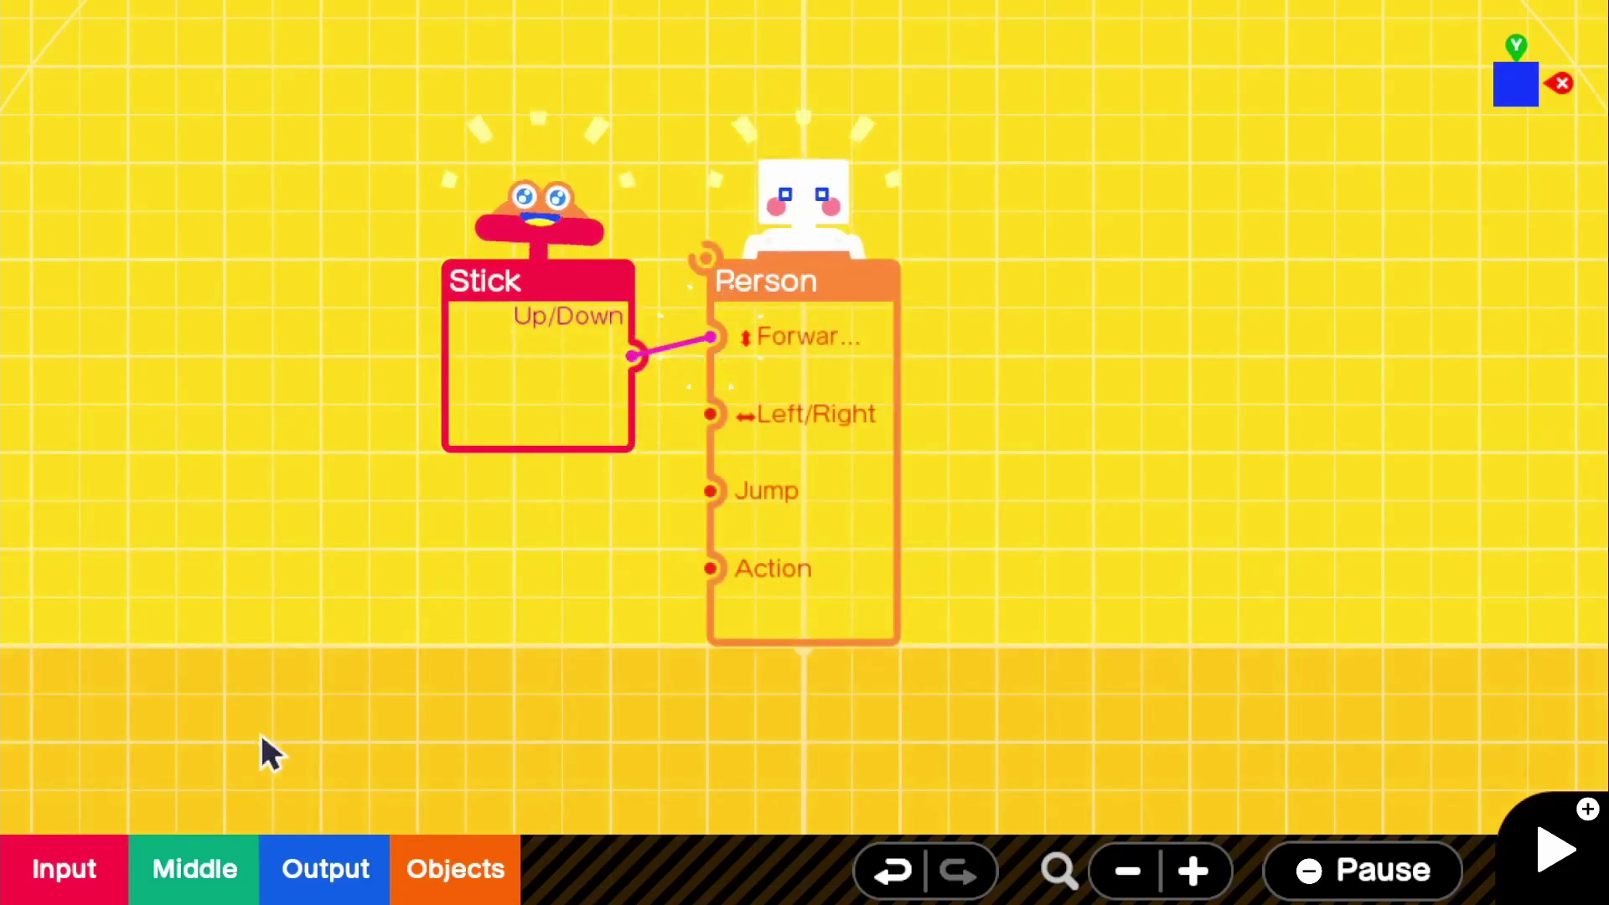
Step: Add a left-stick Left/Right nodon below the first stick and connect it to the Person's Left/Right port
click(65, 869)
click(233, 566)
click(547, 594)
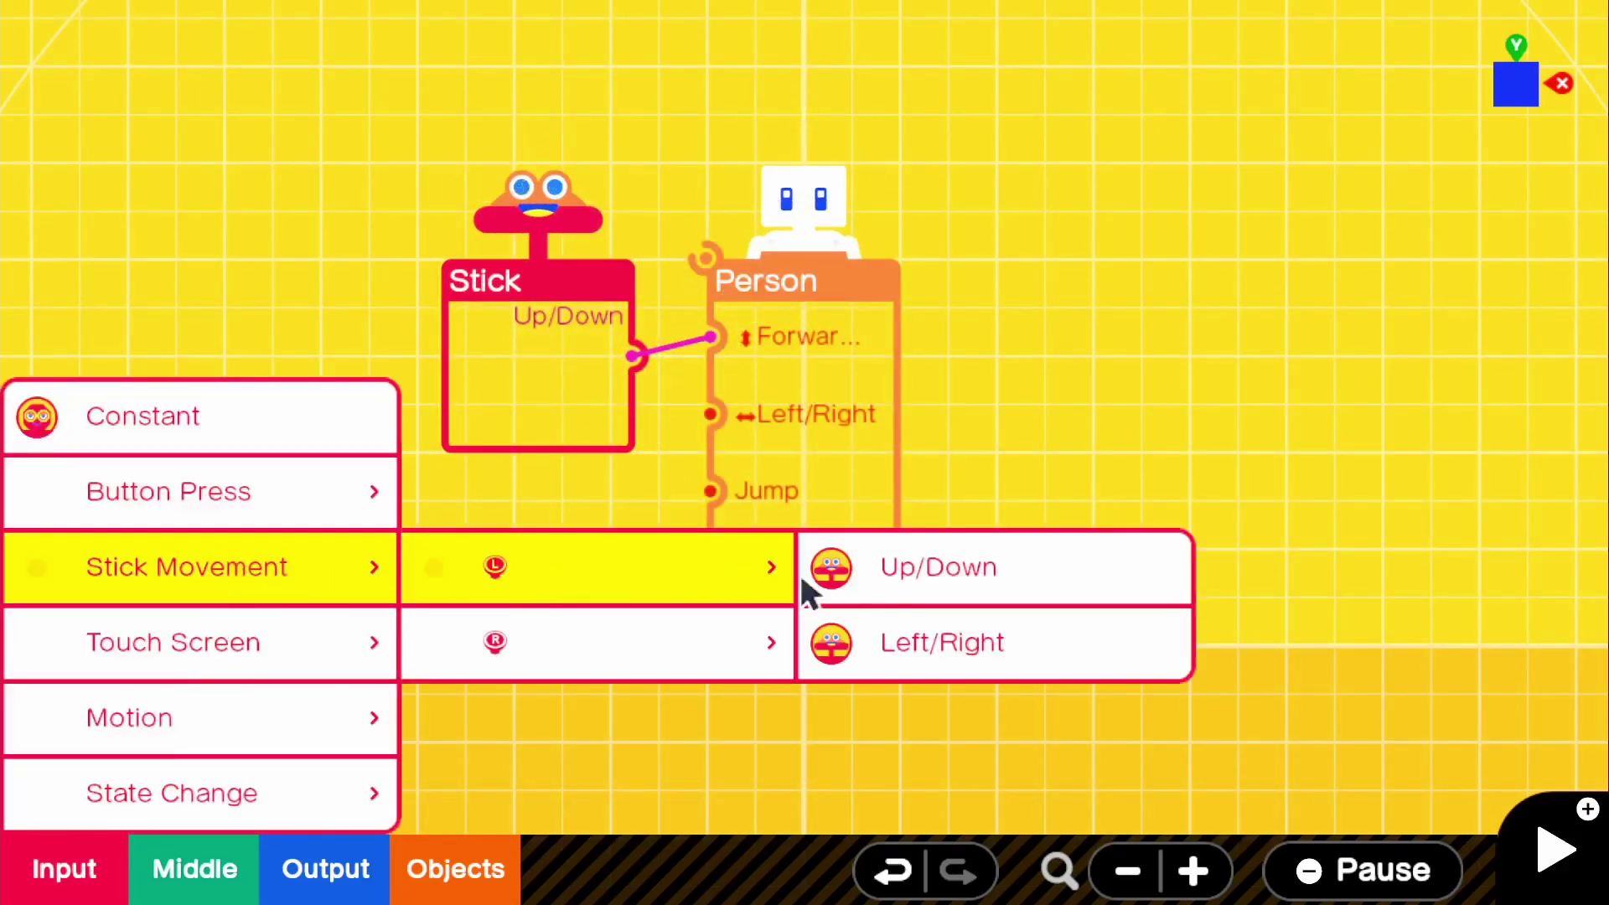
click(939, 642)
drag(852, 621, 538, 599)
drag(632, 477, 710, 414)
Step: Add an A Button nodon below the sticks and connect it to the Person's Jump port
click(38, 895)
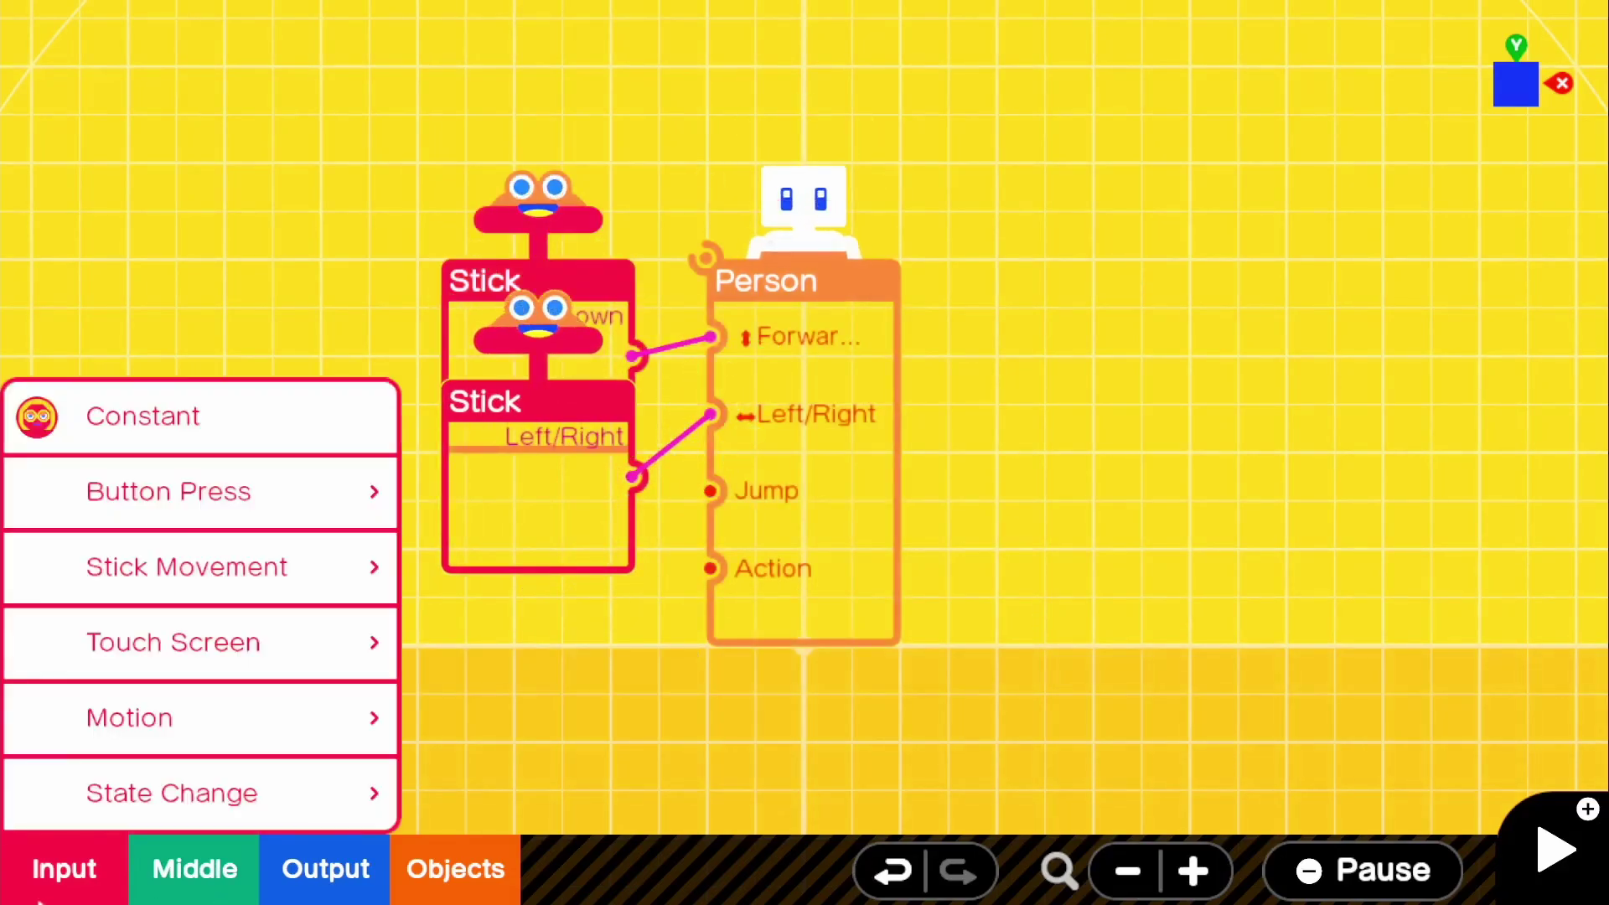
click(297, 503)
click(578, 201)
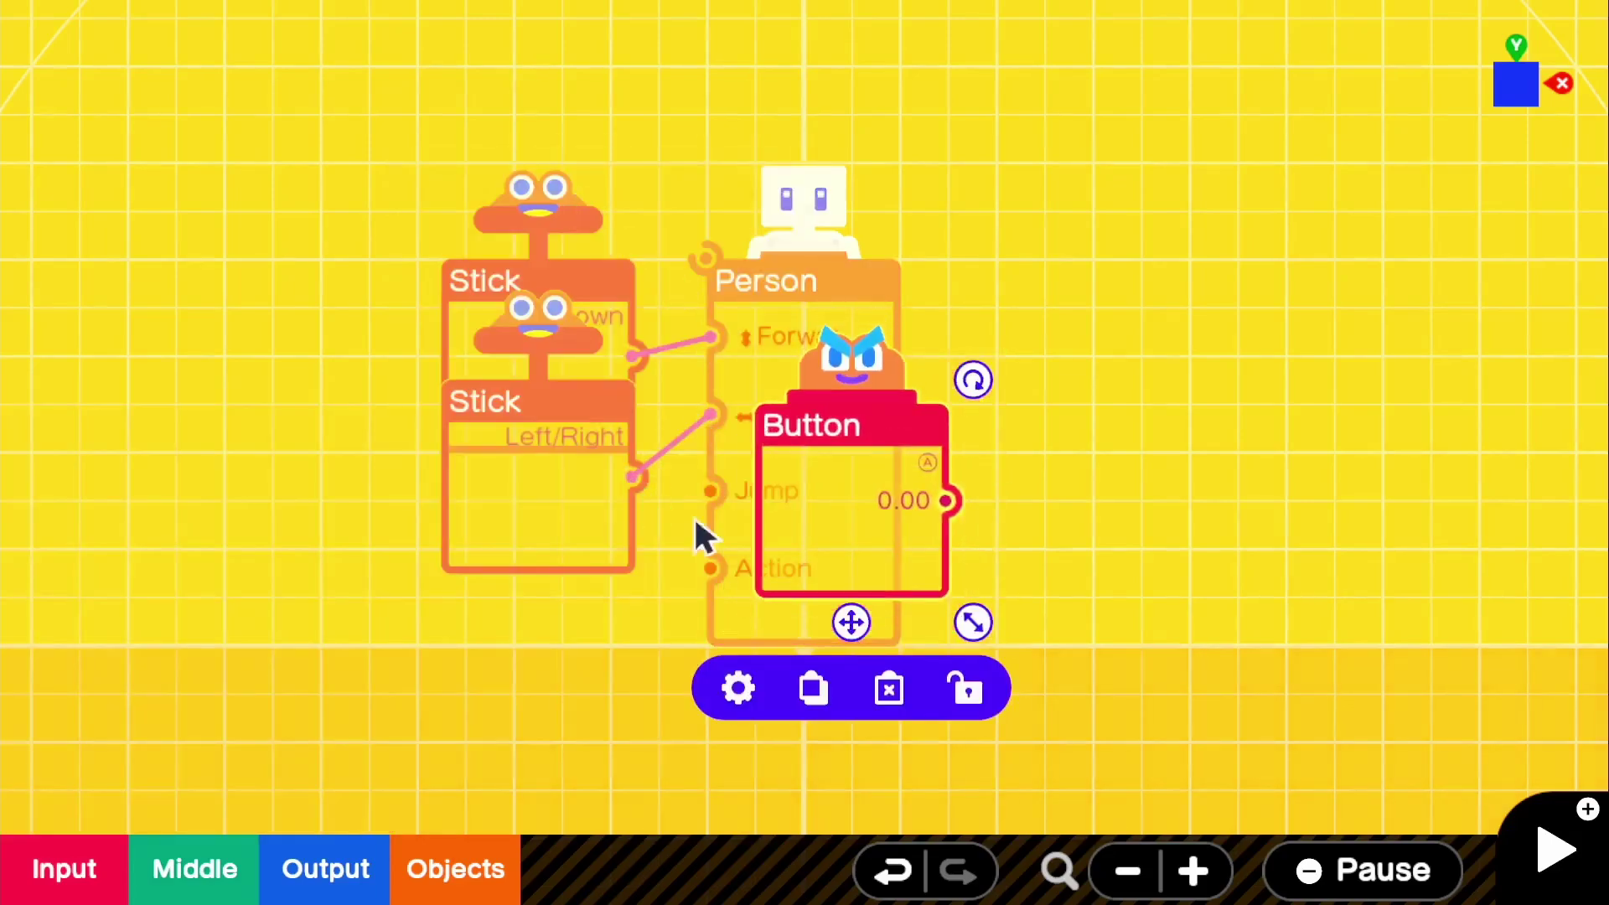
drag(850, 618, 534, 671)
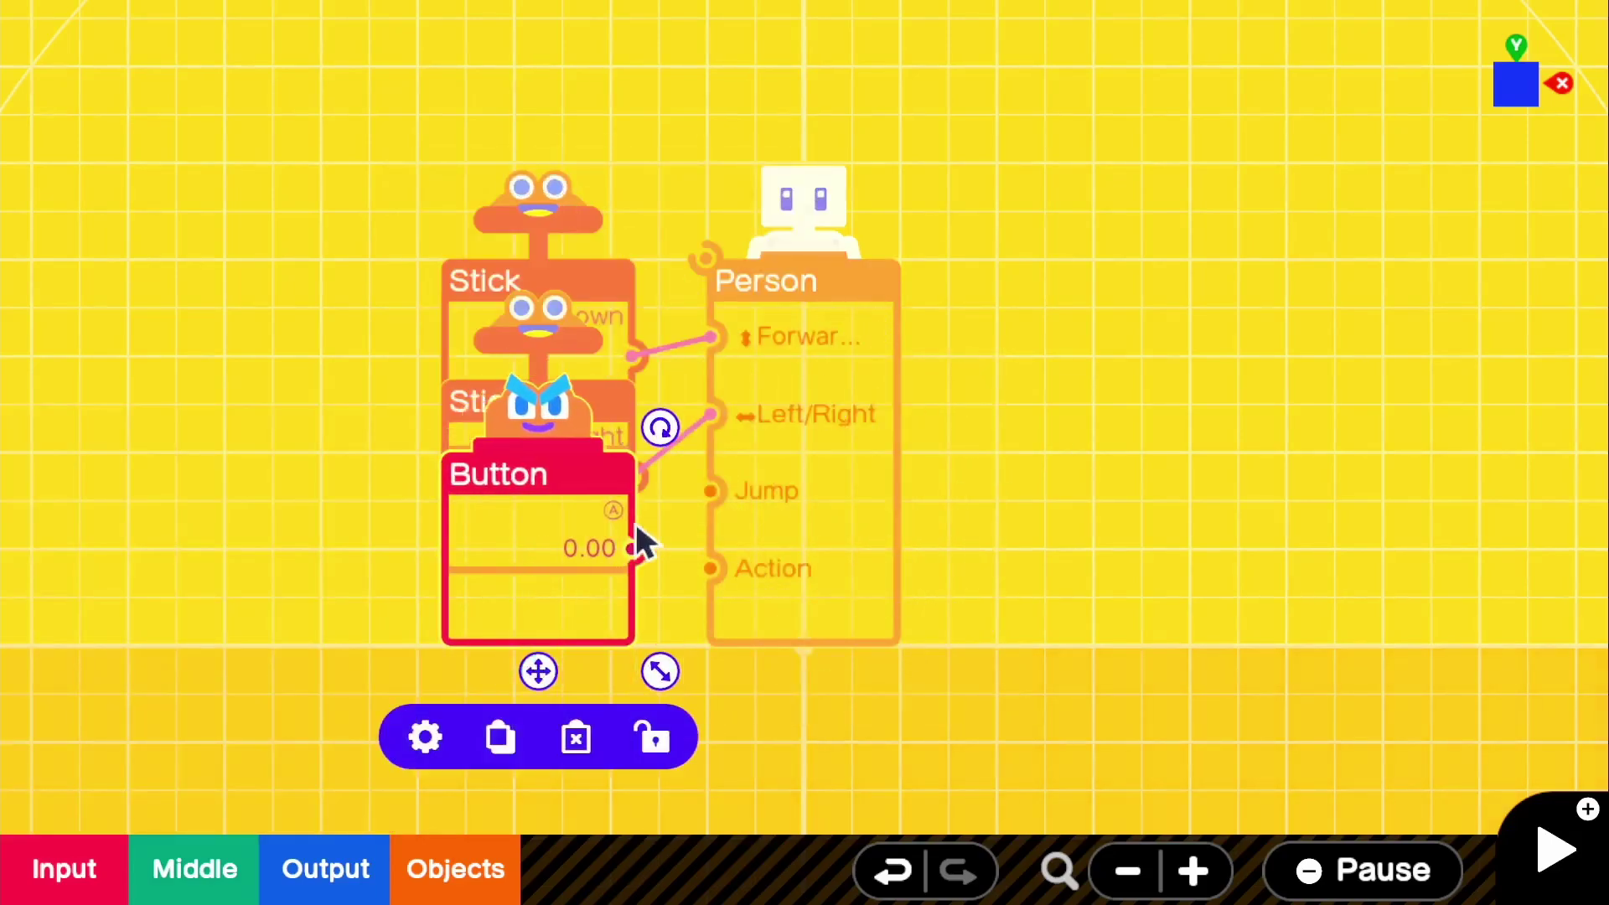
drag(633, 548, 711, 490)
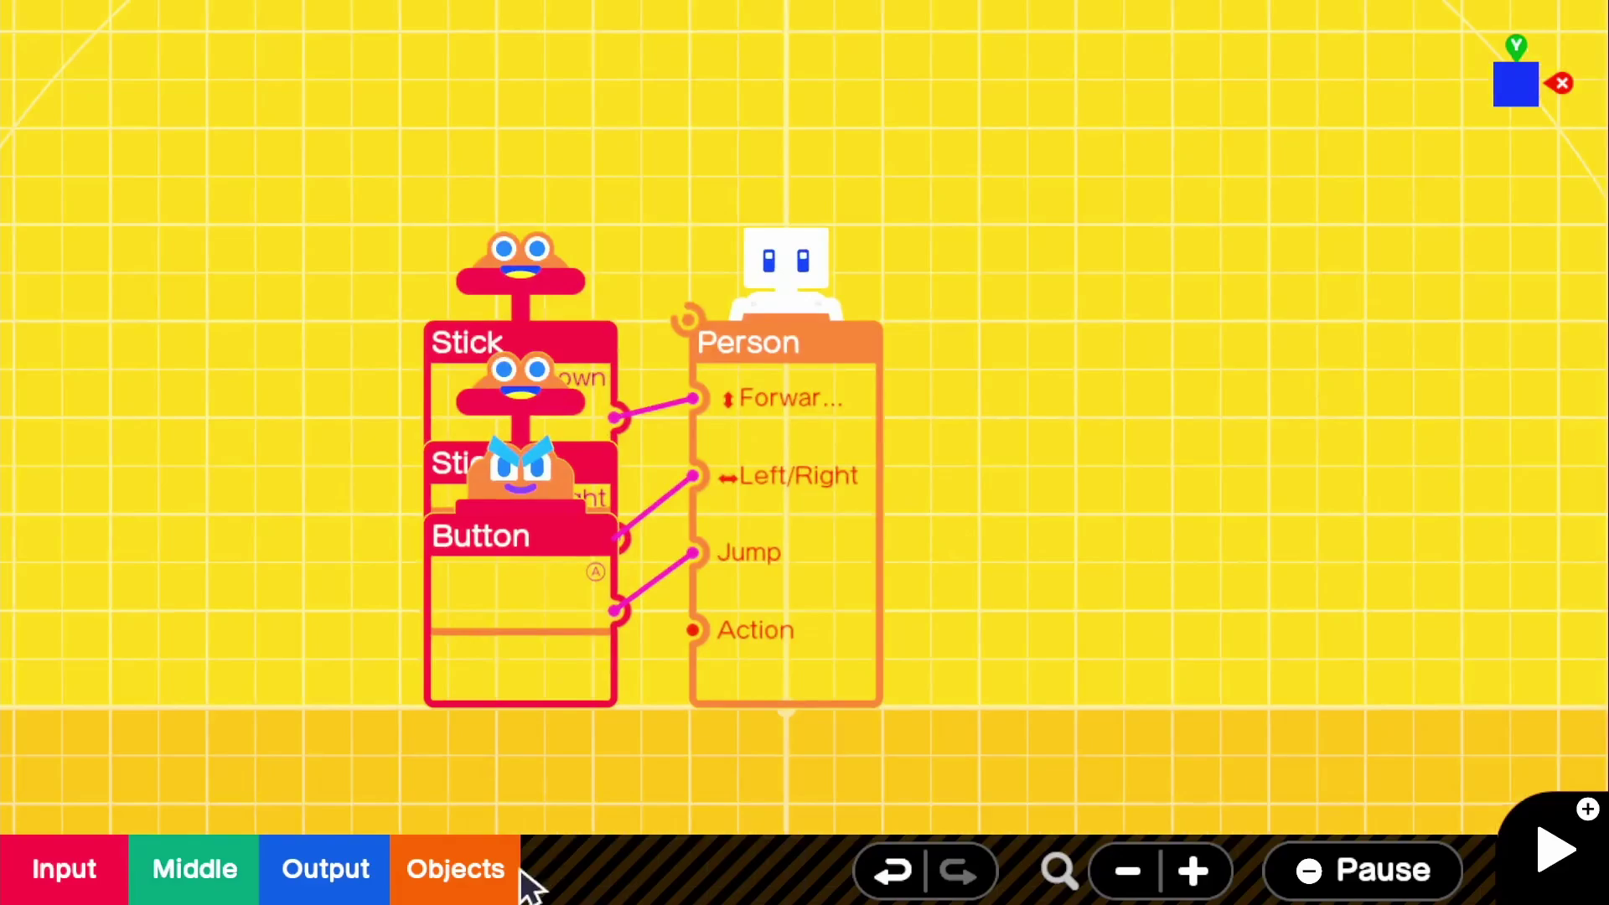
click(517, 870)
click(462, 792)
click(671, 566)
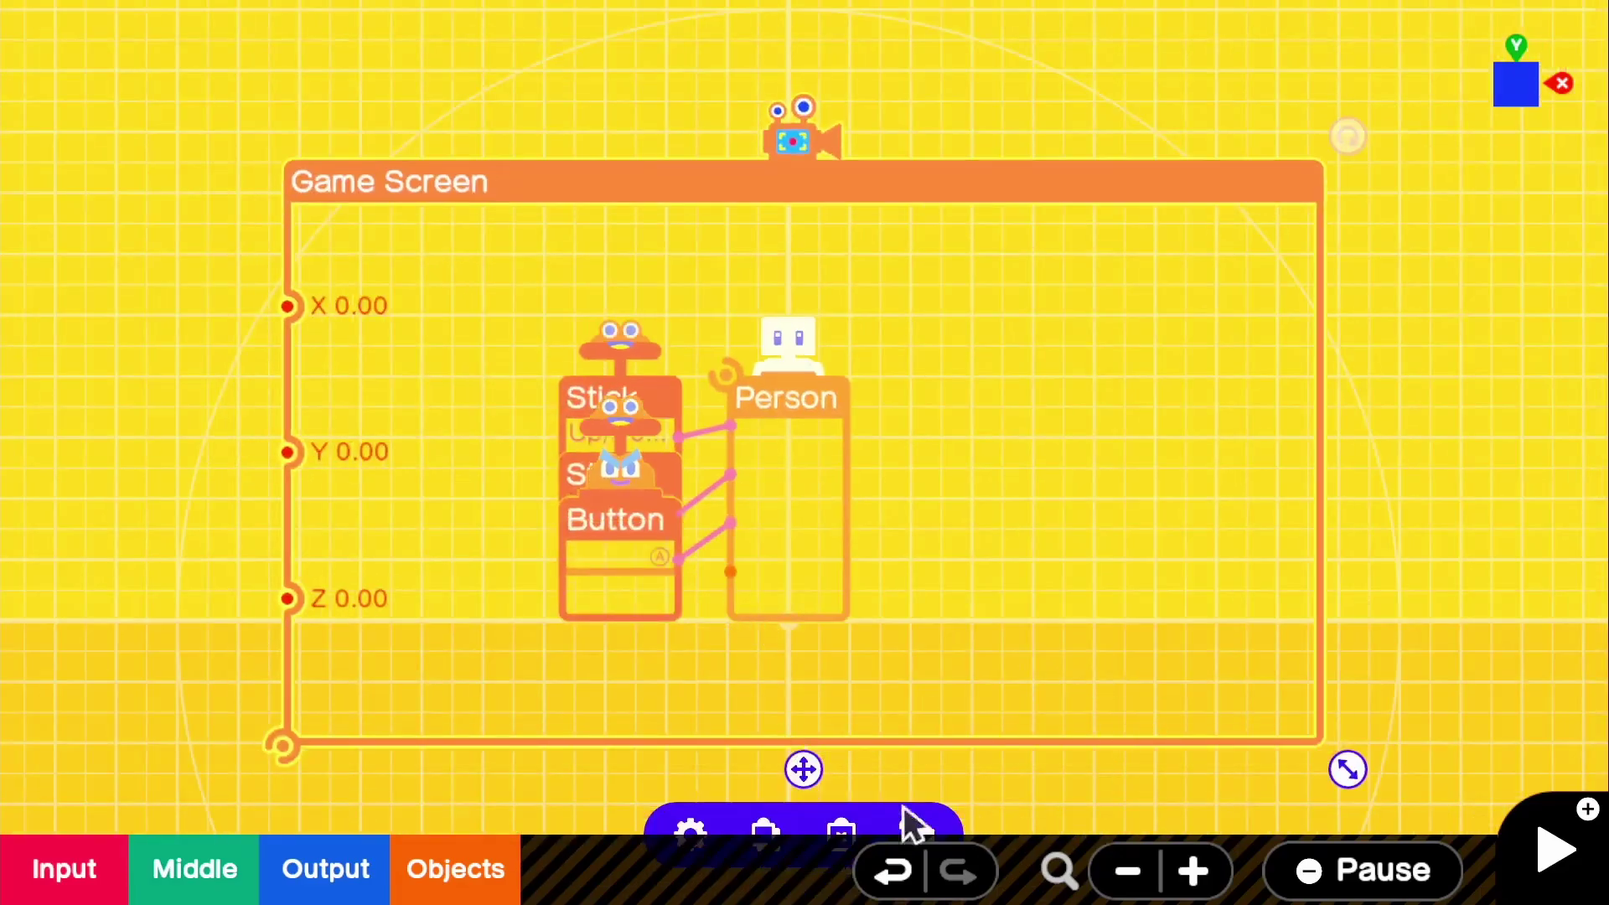
click(841, 832)
Step: Add a Camera nodon above the Person and join it to the Person's physical connection port
click(457, 870)
click(457, 769)
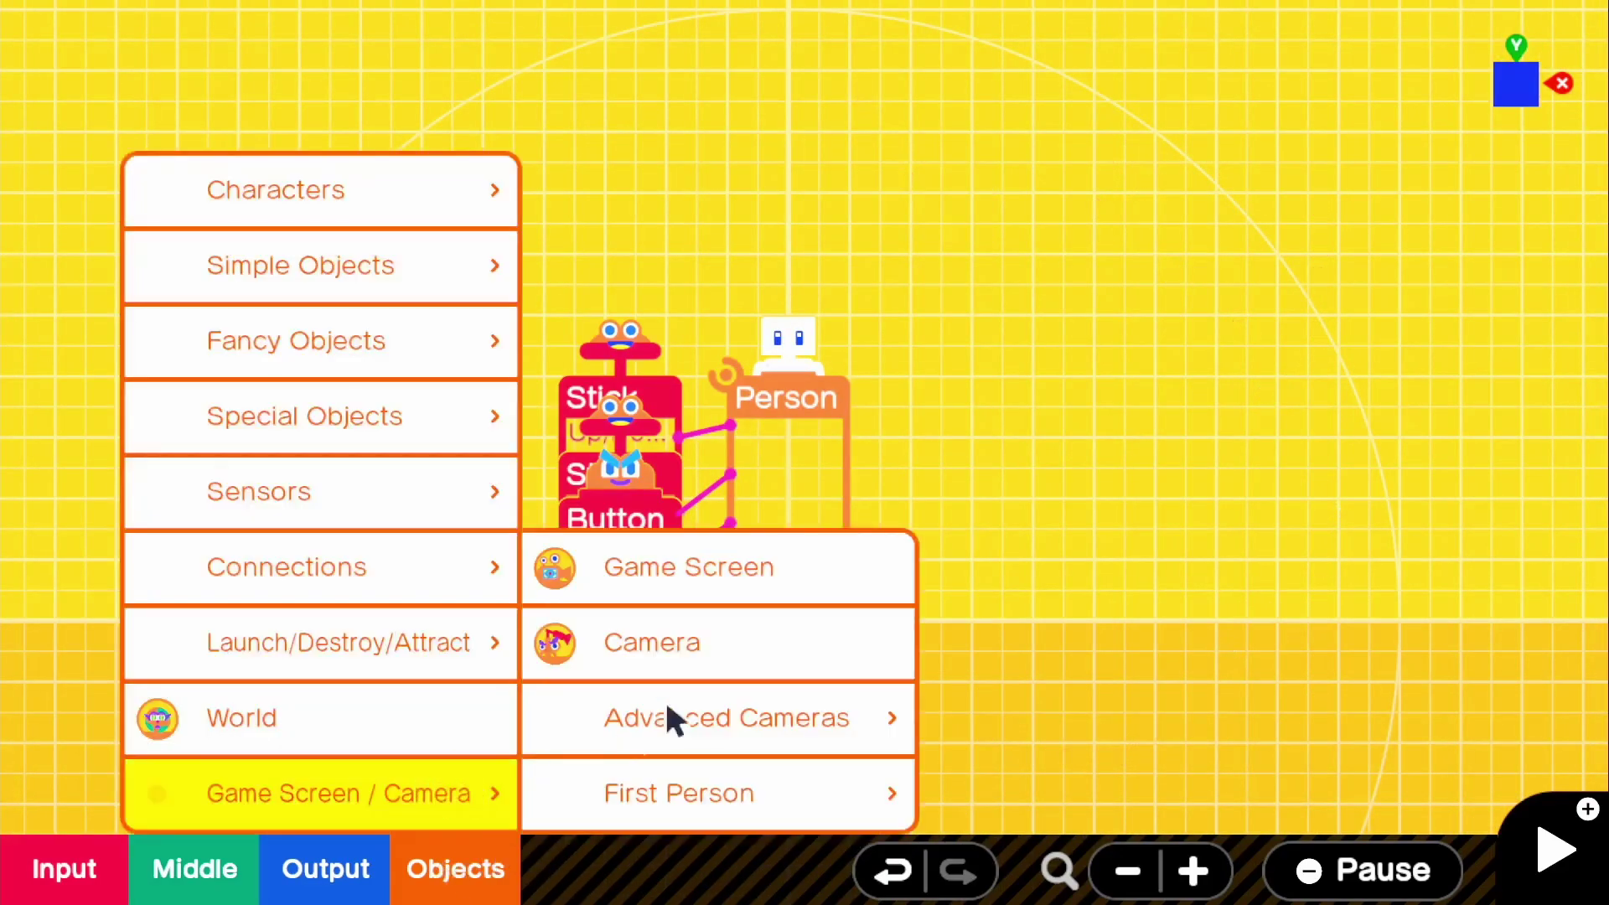
click(662, 643)
drag(786, 495, 727, 373)
scroll(820, 448, up, 2)
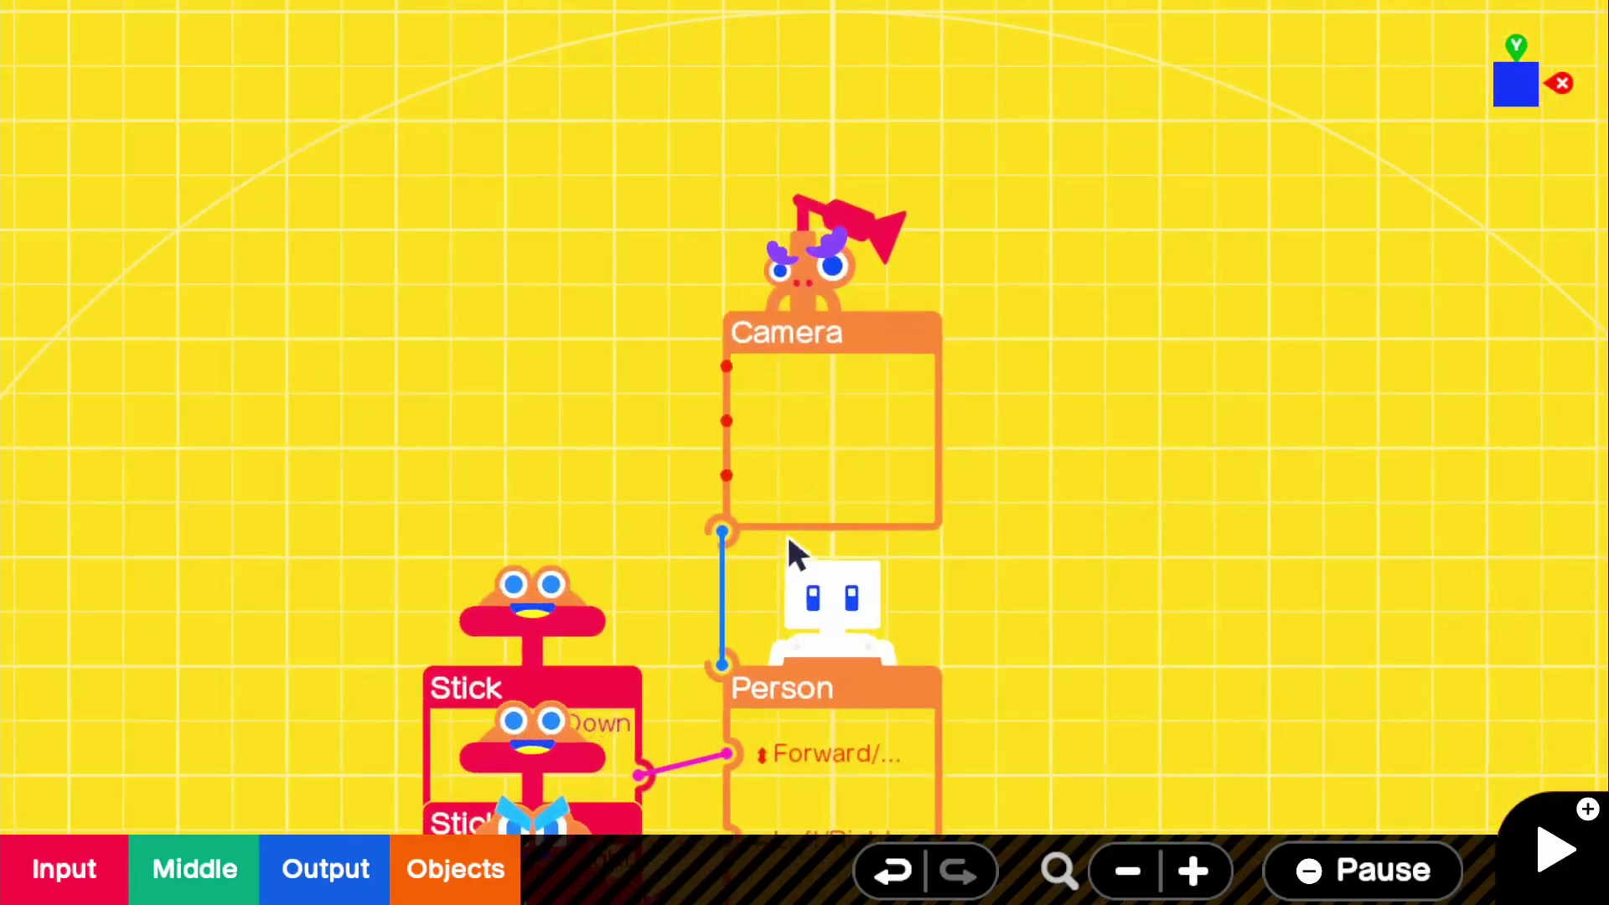
Step: Add a right-stick Up/Down nodon beside the Camera and connect it to the Camera's uppermost input port
click(25, 889)
click(385, 570)
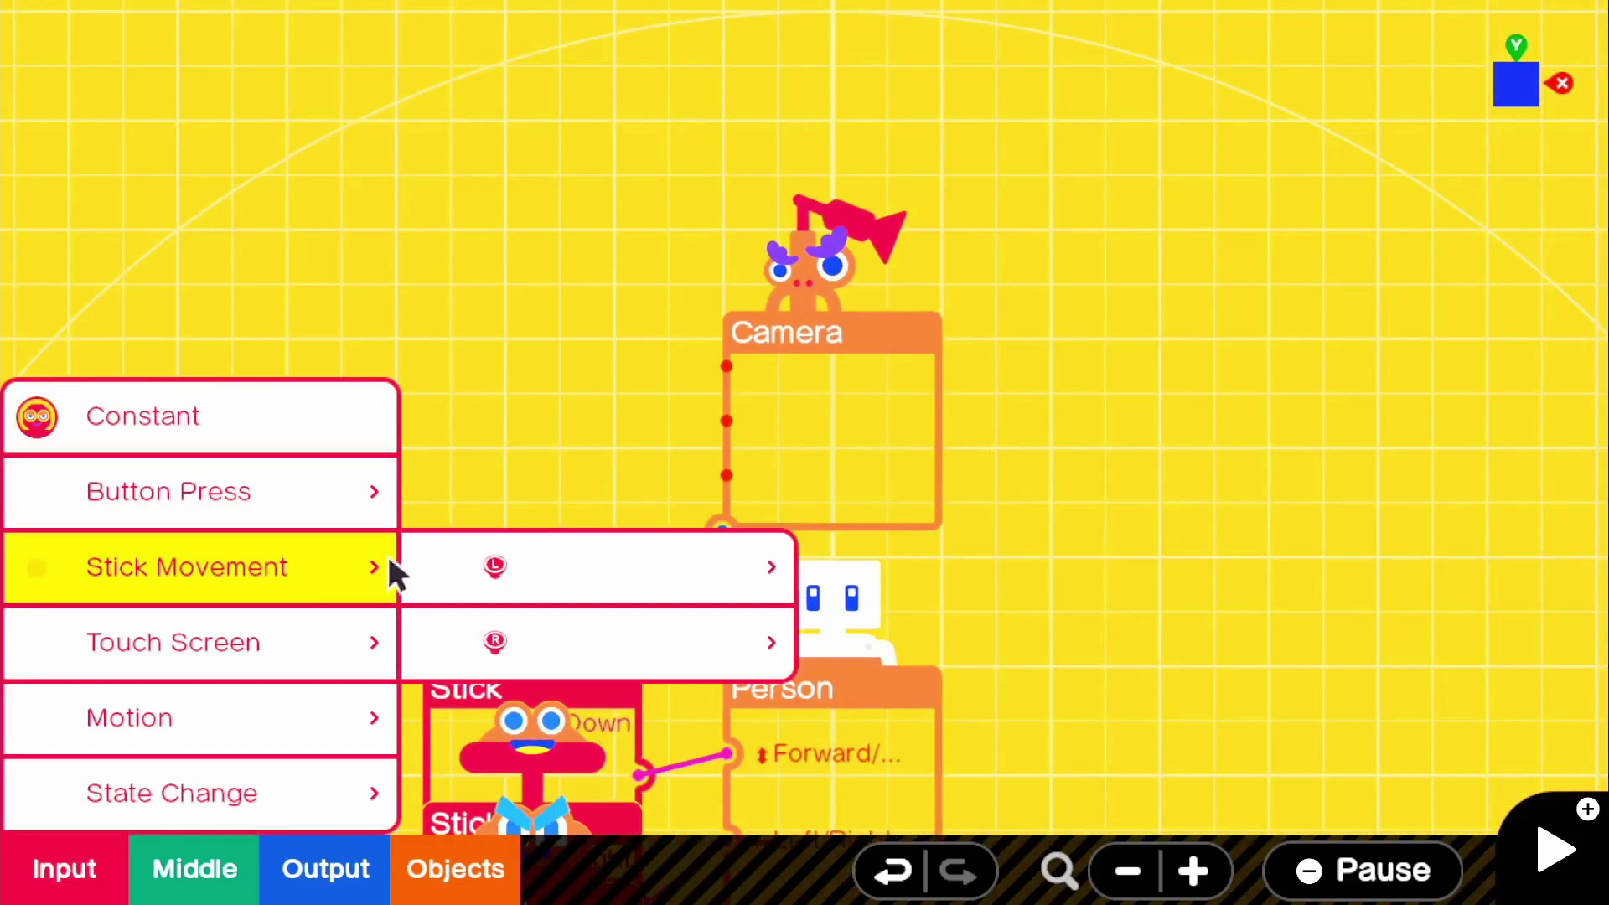
click(617, 647)
click(1014, 646)
mouse_move(791, 556)
mouse_down()
mouse_move(721, 553)
mouse_move(519, 476)
mouse_up()
drag(643, 365, 726, 369)
Step: Add a right-stick Left/Right nodon and connect it to the Camera's second input port
click(42, 872)
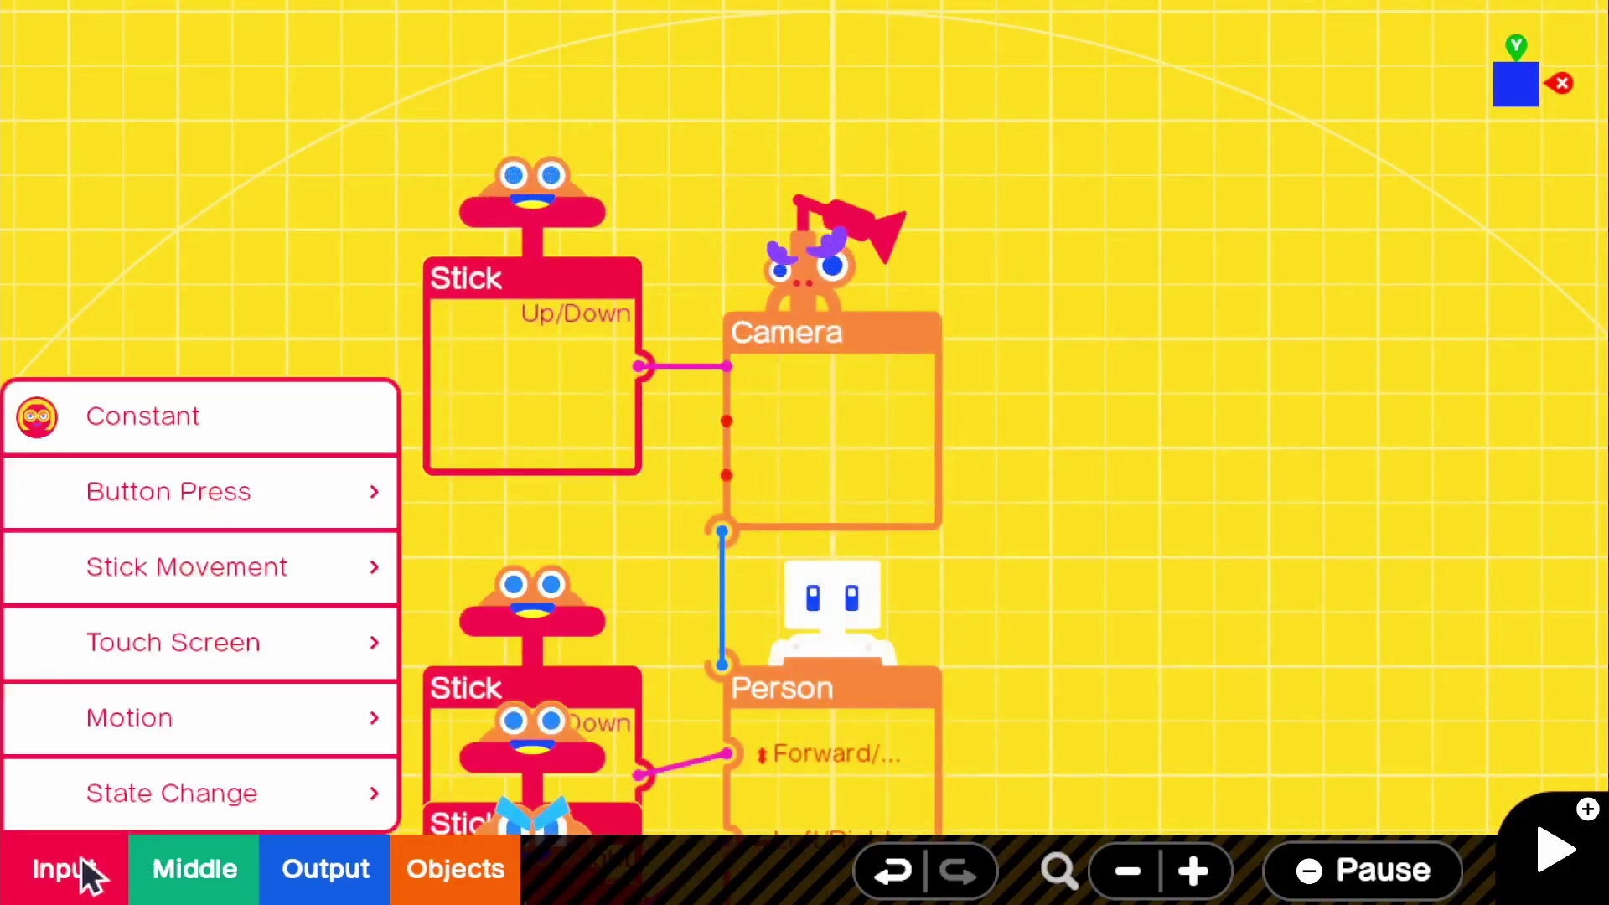
click(369, 568)
click(616, 642)
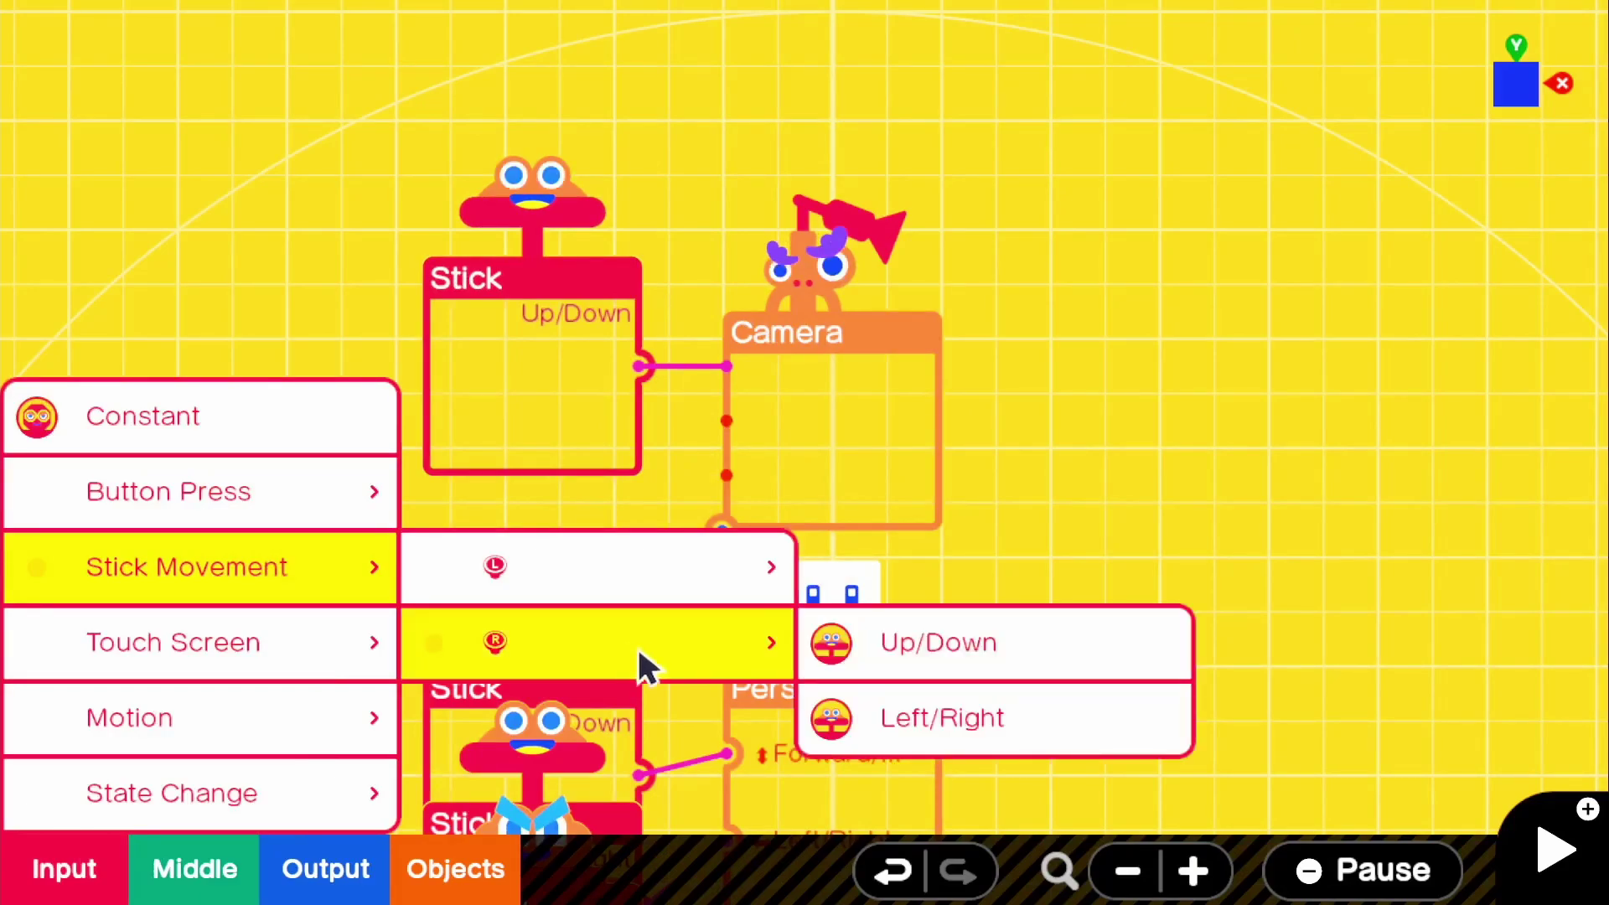
click(1035, 747)
drag(805, 582, 449, 579)
drag(557, 445, 721, 457)
Step: Set the Camera's Y offset distance to 2.50 m in its settings
click(759, 453)
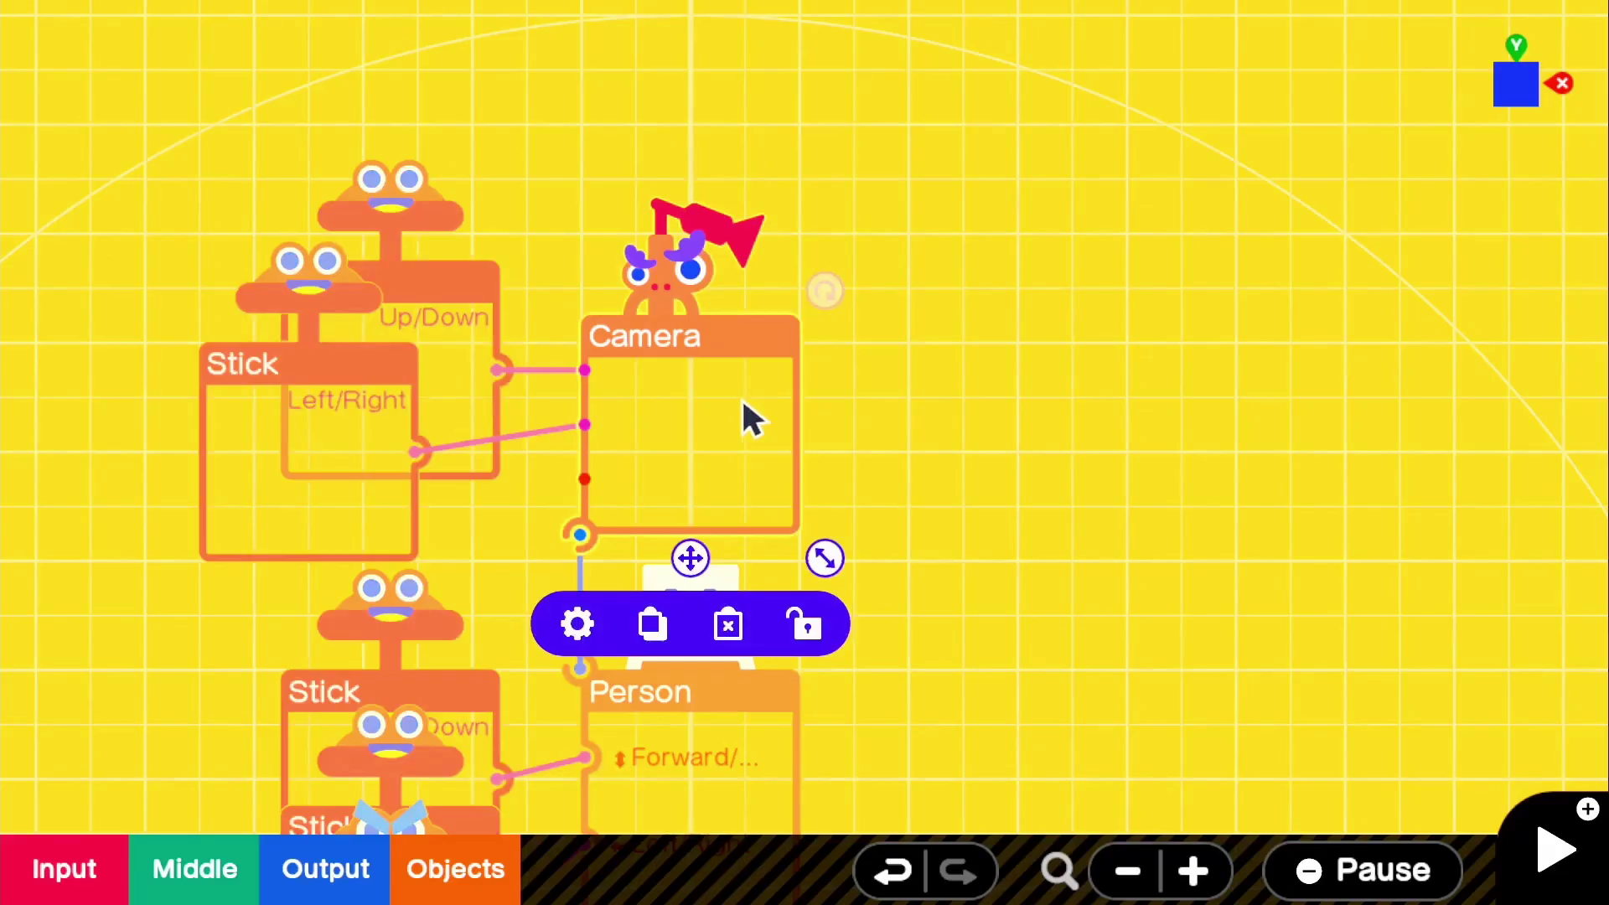
click(567, 635)
click(1200, 262)
drag(1201, 262, 1200, 263)
click(1201, 263)
click(1200, 263)
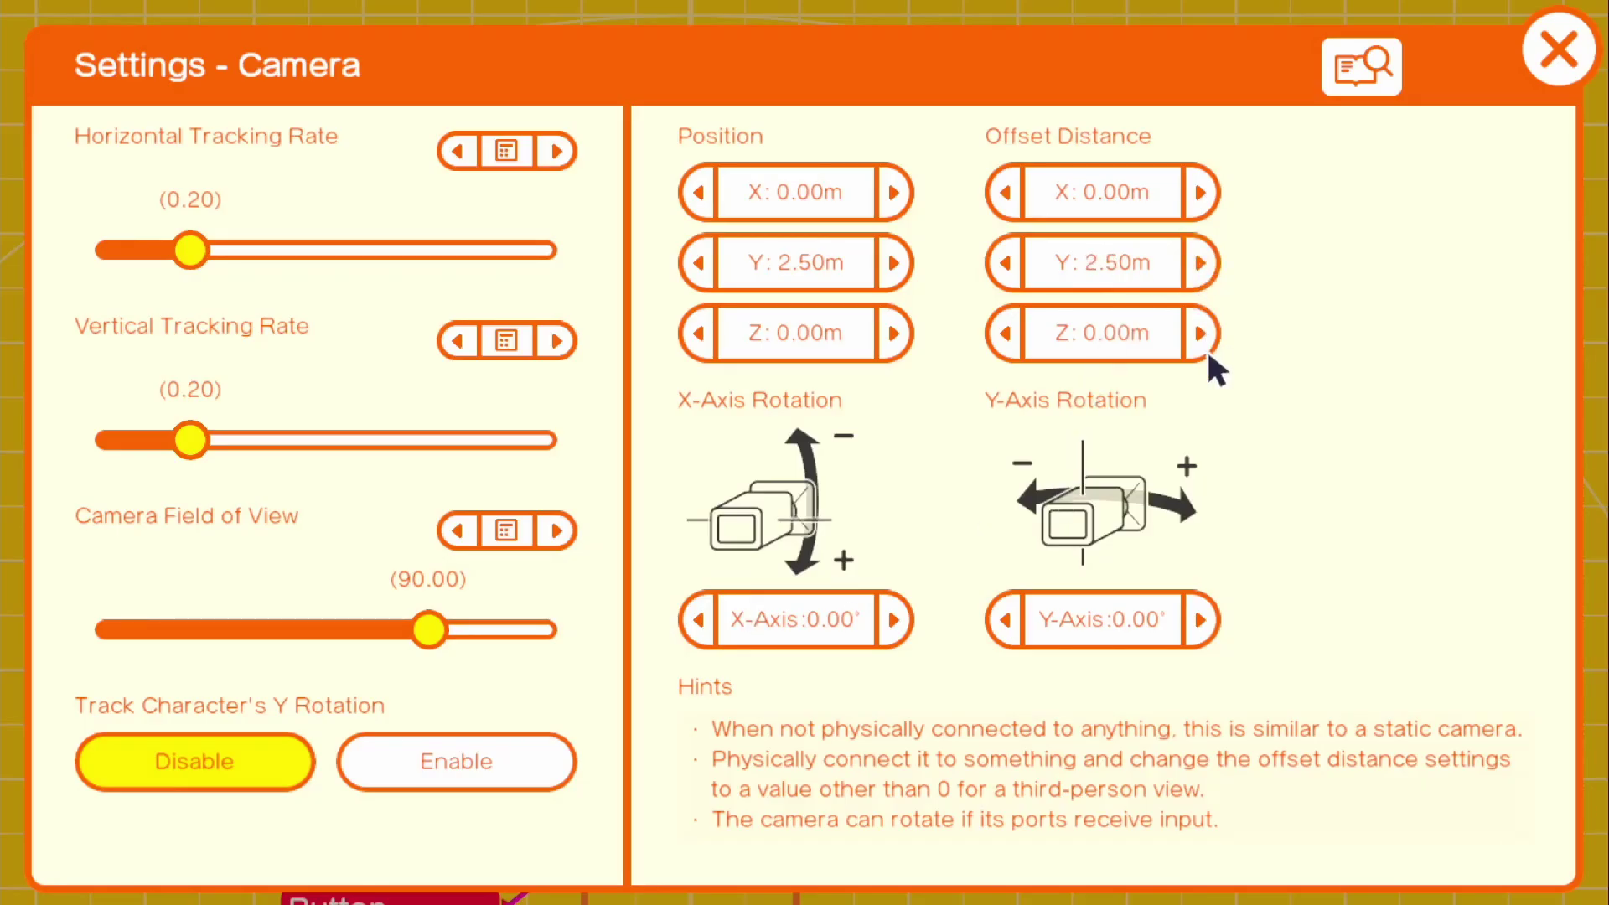
Step: Adjust the Camera's Z offset distance for a third-person view and close its settings
drag(1205, 347, 1204, 339)
click(1205, 344)
click(1204, 339)
click(1008, 332)
click(1008, 332)
click(1560, 52)
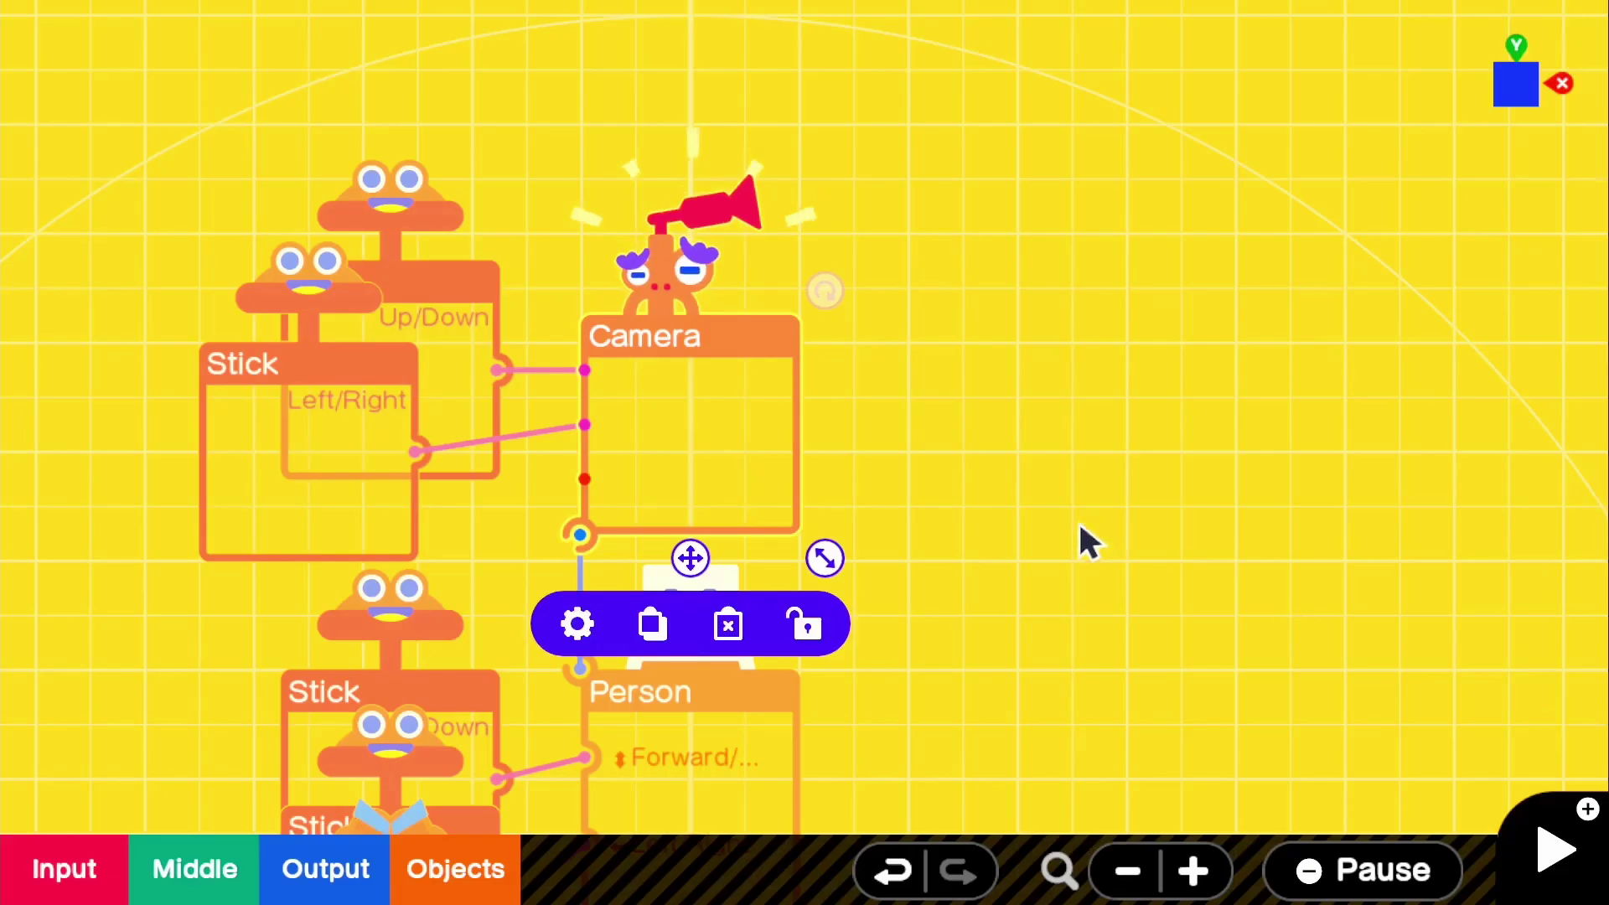
Step: Run the game to test the Person's movement with the following camera, and return to the programming screen
scroll(1085, 543, down, 2)
drag(1098, 535, 1142, 380)
scroll(1092, 419, down, 1)
key(plus)
key(plus)
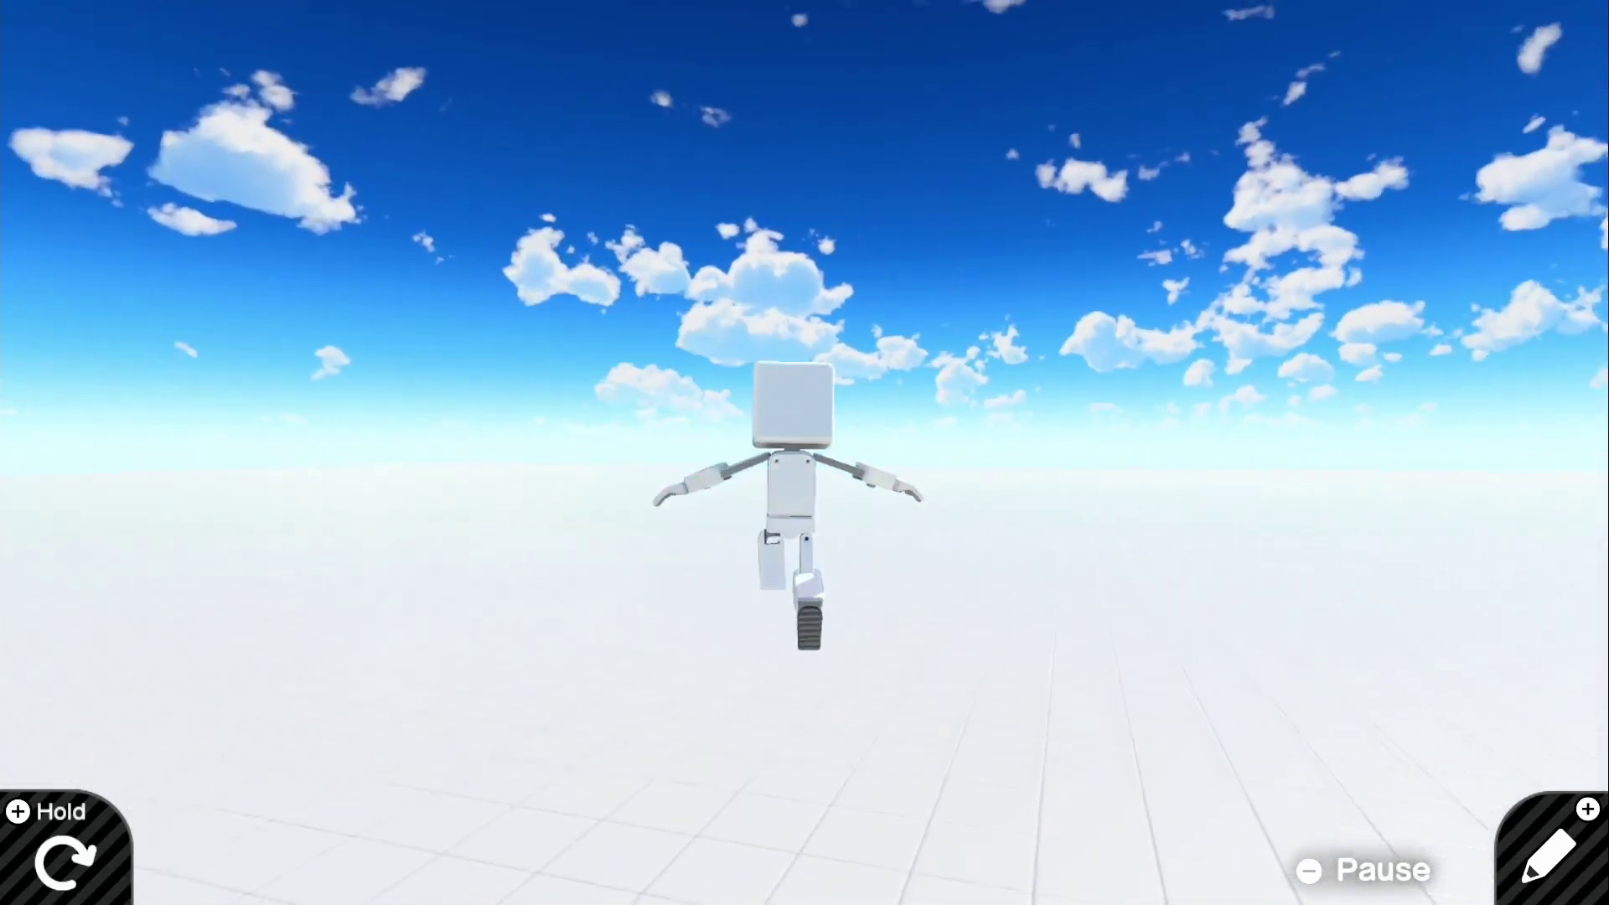
key(plus)
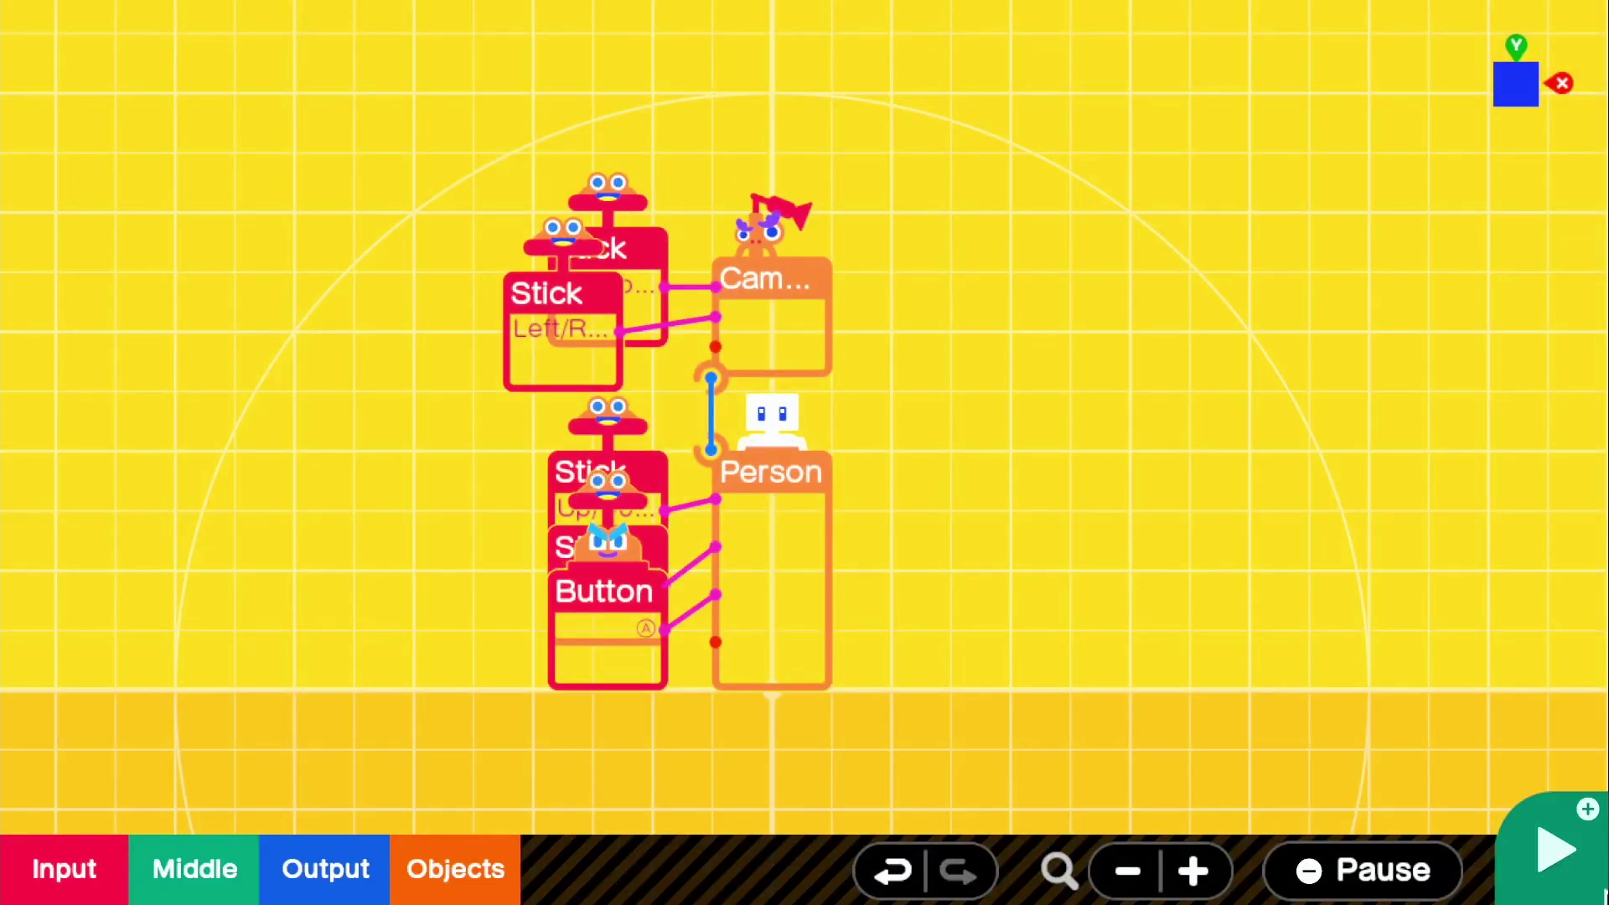
Step: Add an X Button nodon over the Person nodon
scroll(798, 579, up, 3)
drag(1003, 715, 1036, 538)
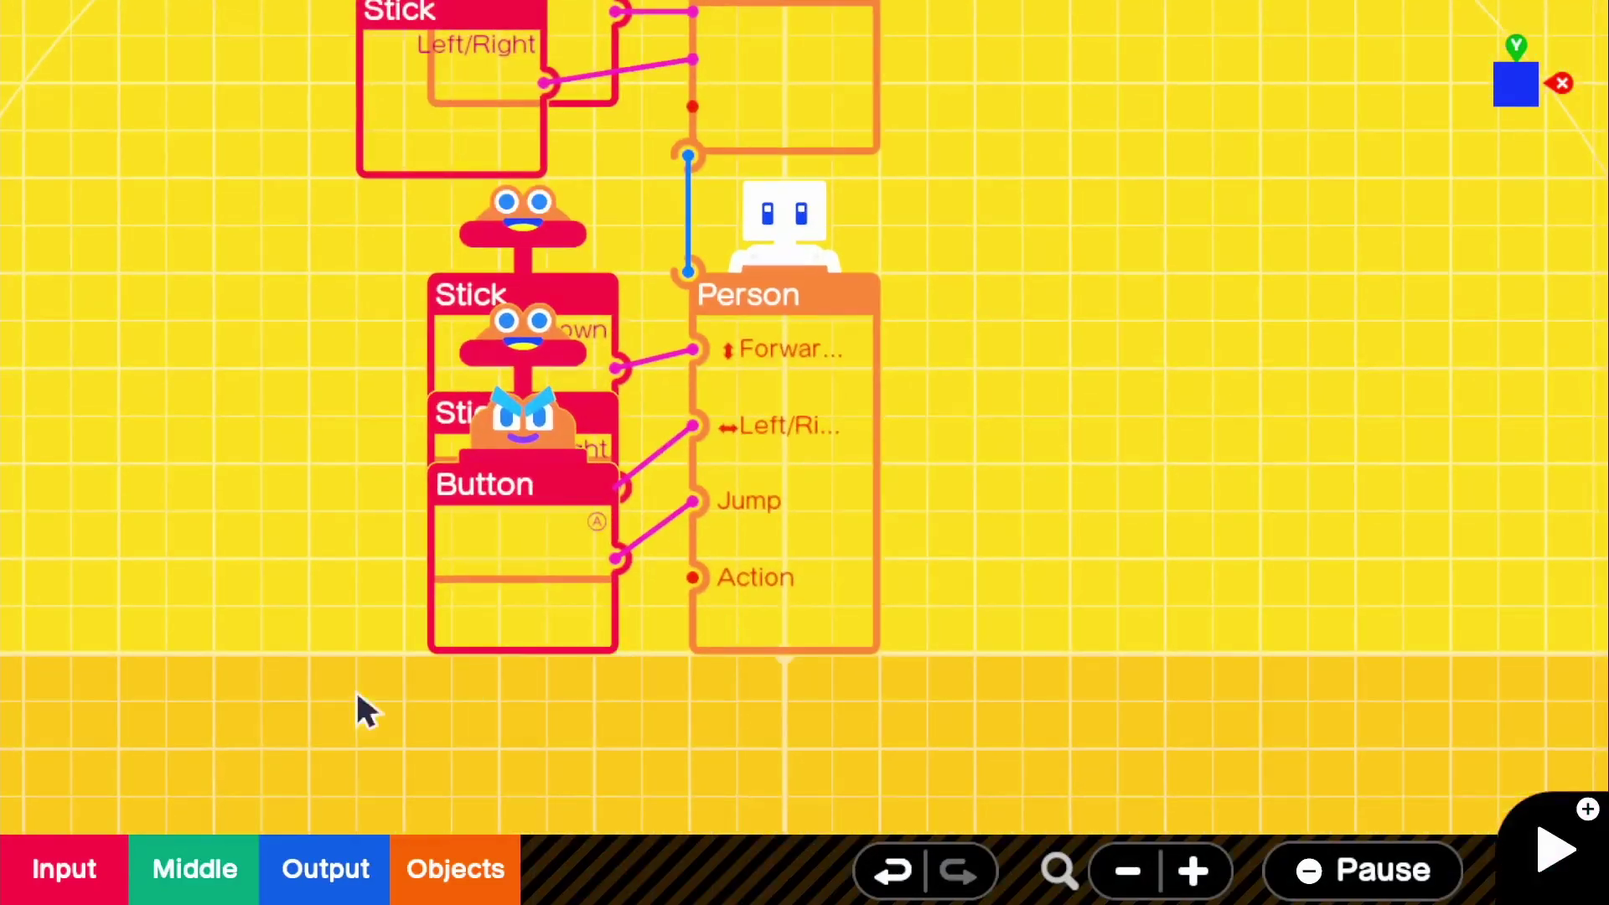
click(21, 899)
click(270, 498)
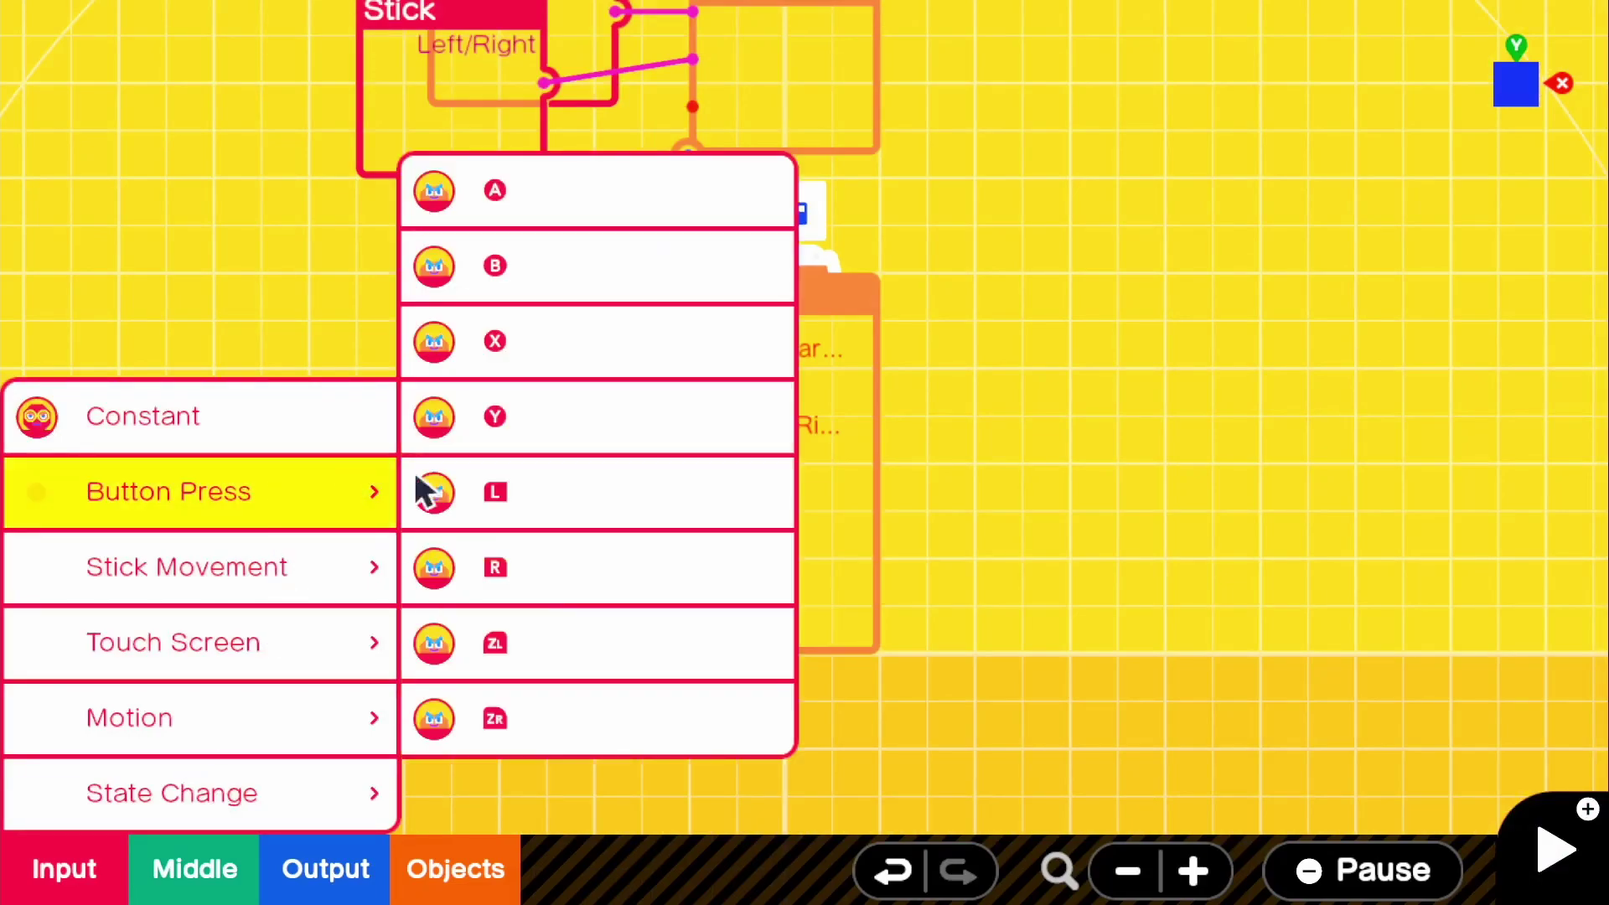
click(631, 361)
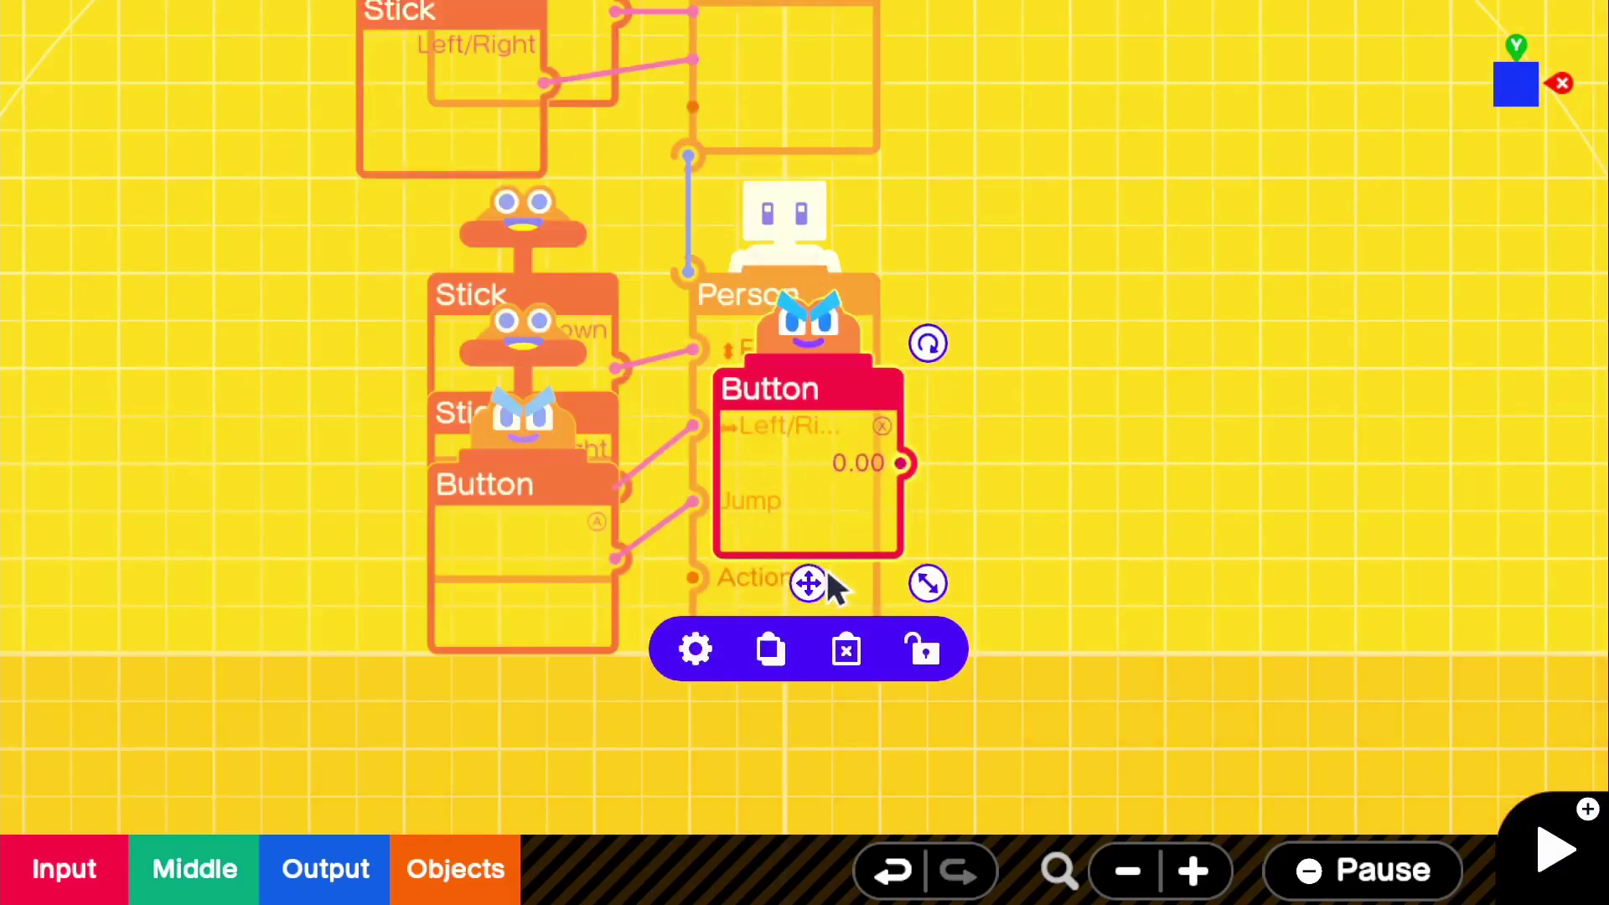
click(867, 701)
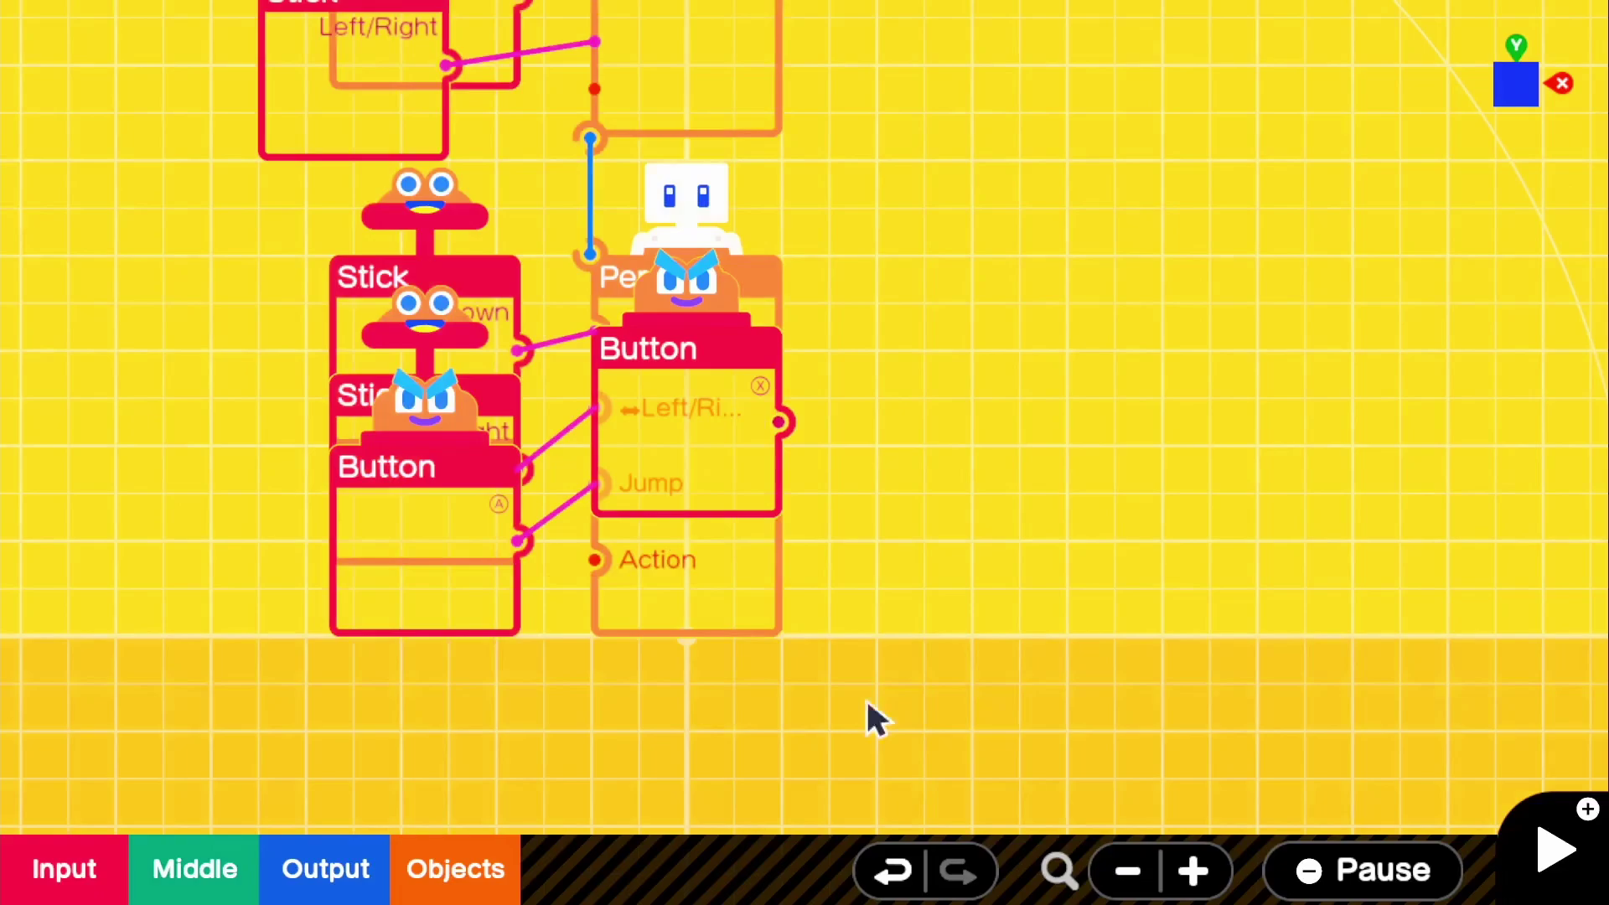
Step: Add a Teleport Object: Entrance nodon to the program
click(452, 890)
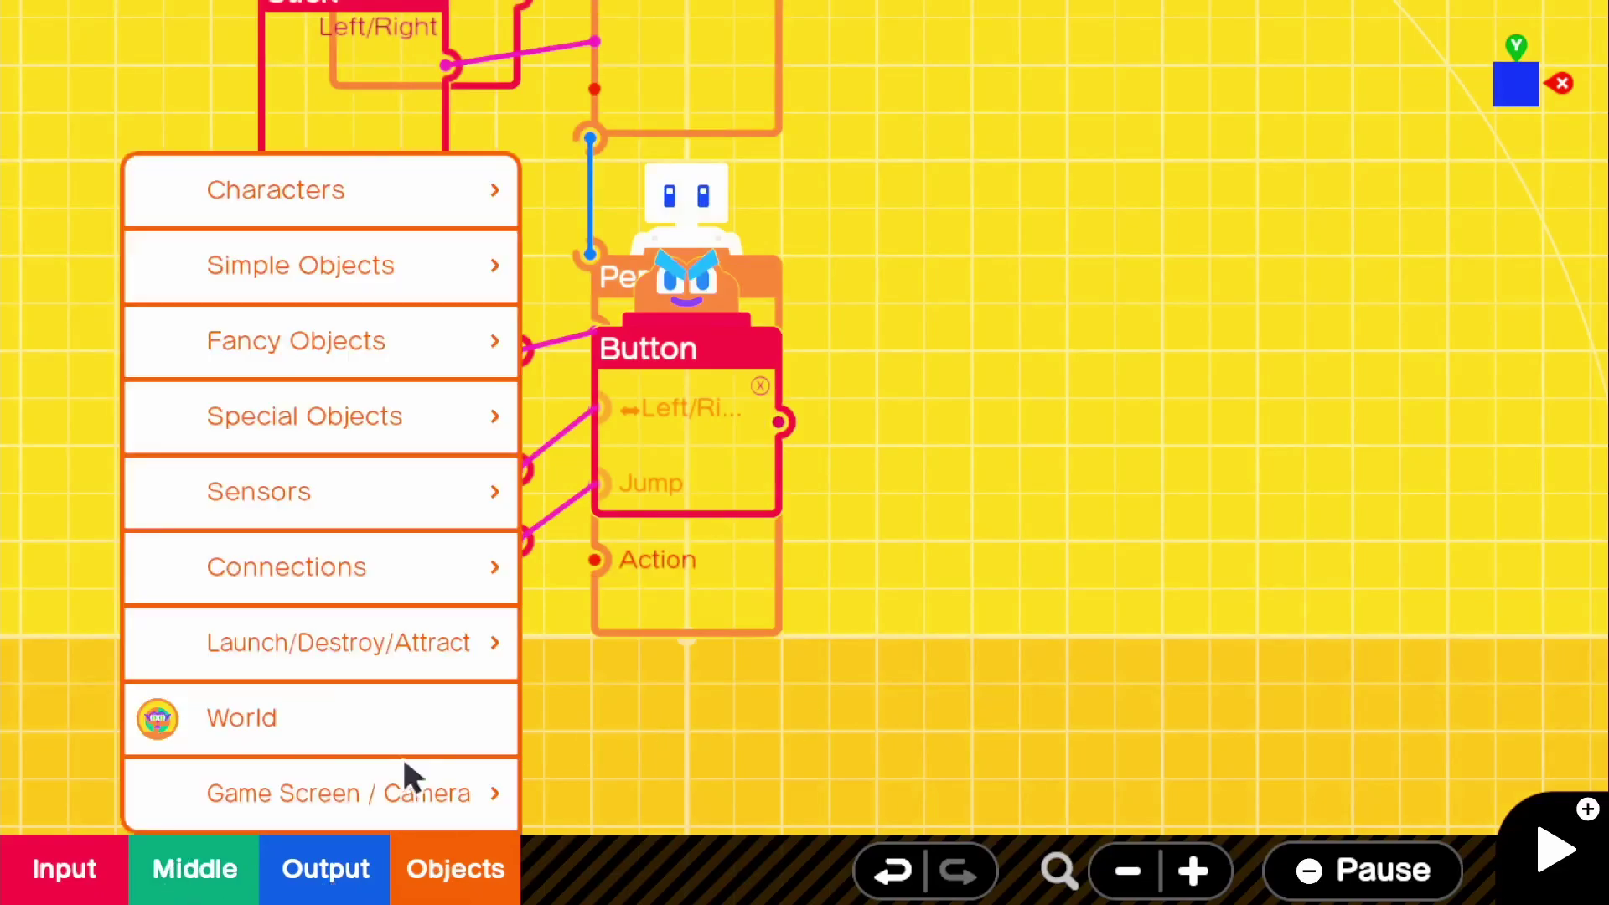
click(386, 641)
click(805, 585)
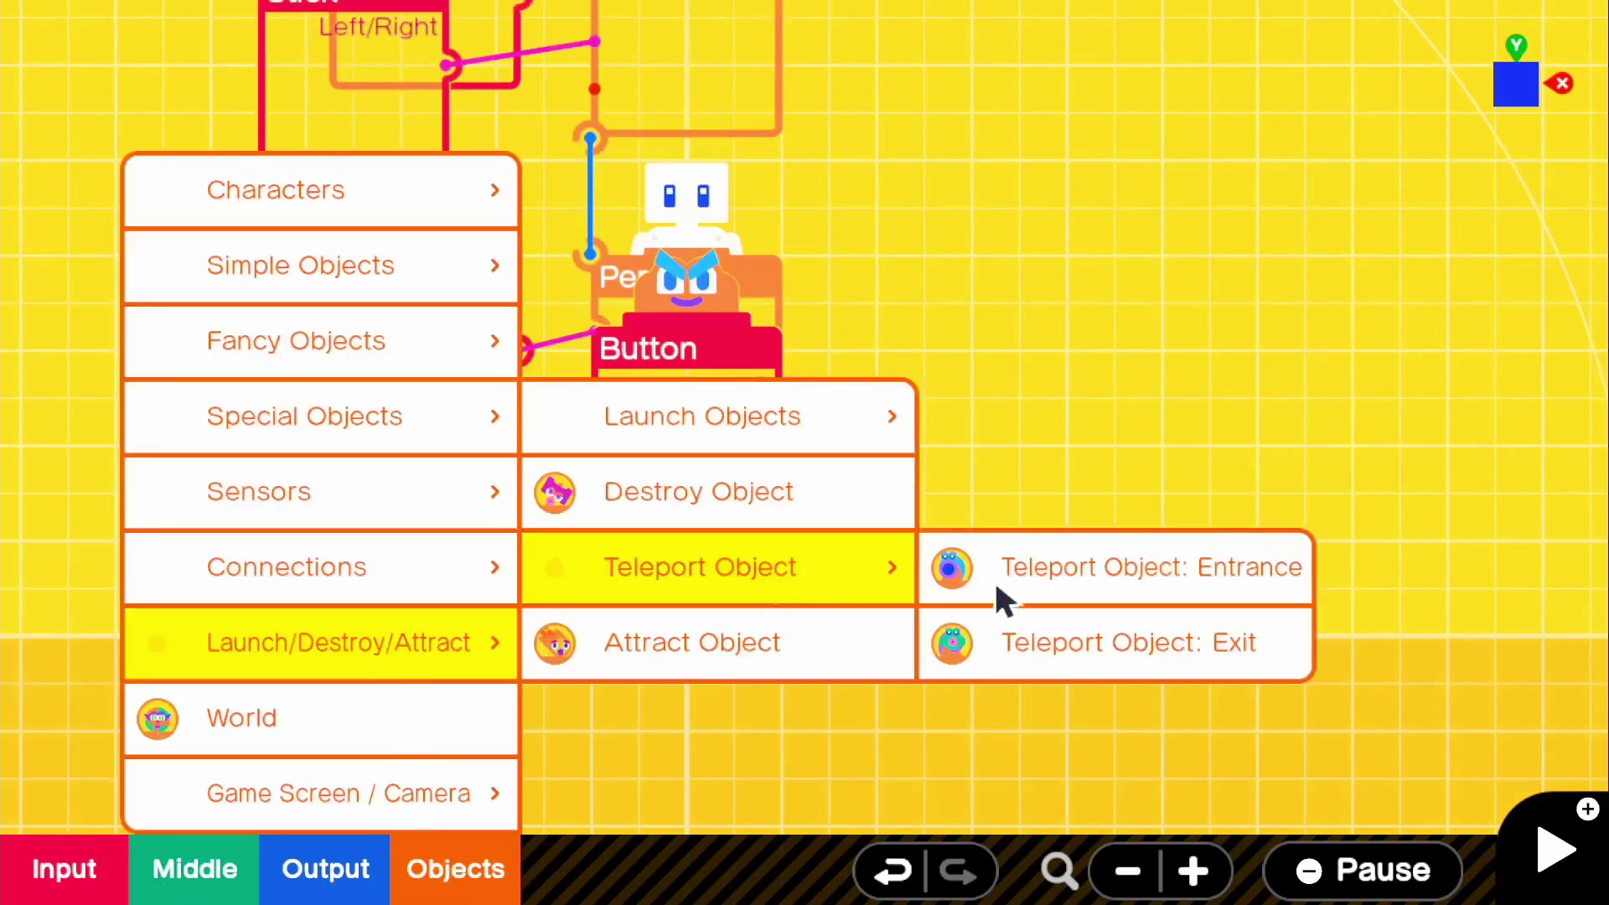
click(1113, 565)
Step: Add a Teleport Object: Exit nodon and place it above the teleport entrance
click(451, 870)
click(449, 645)
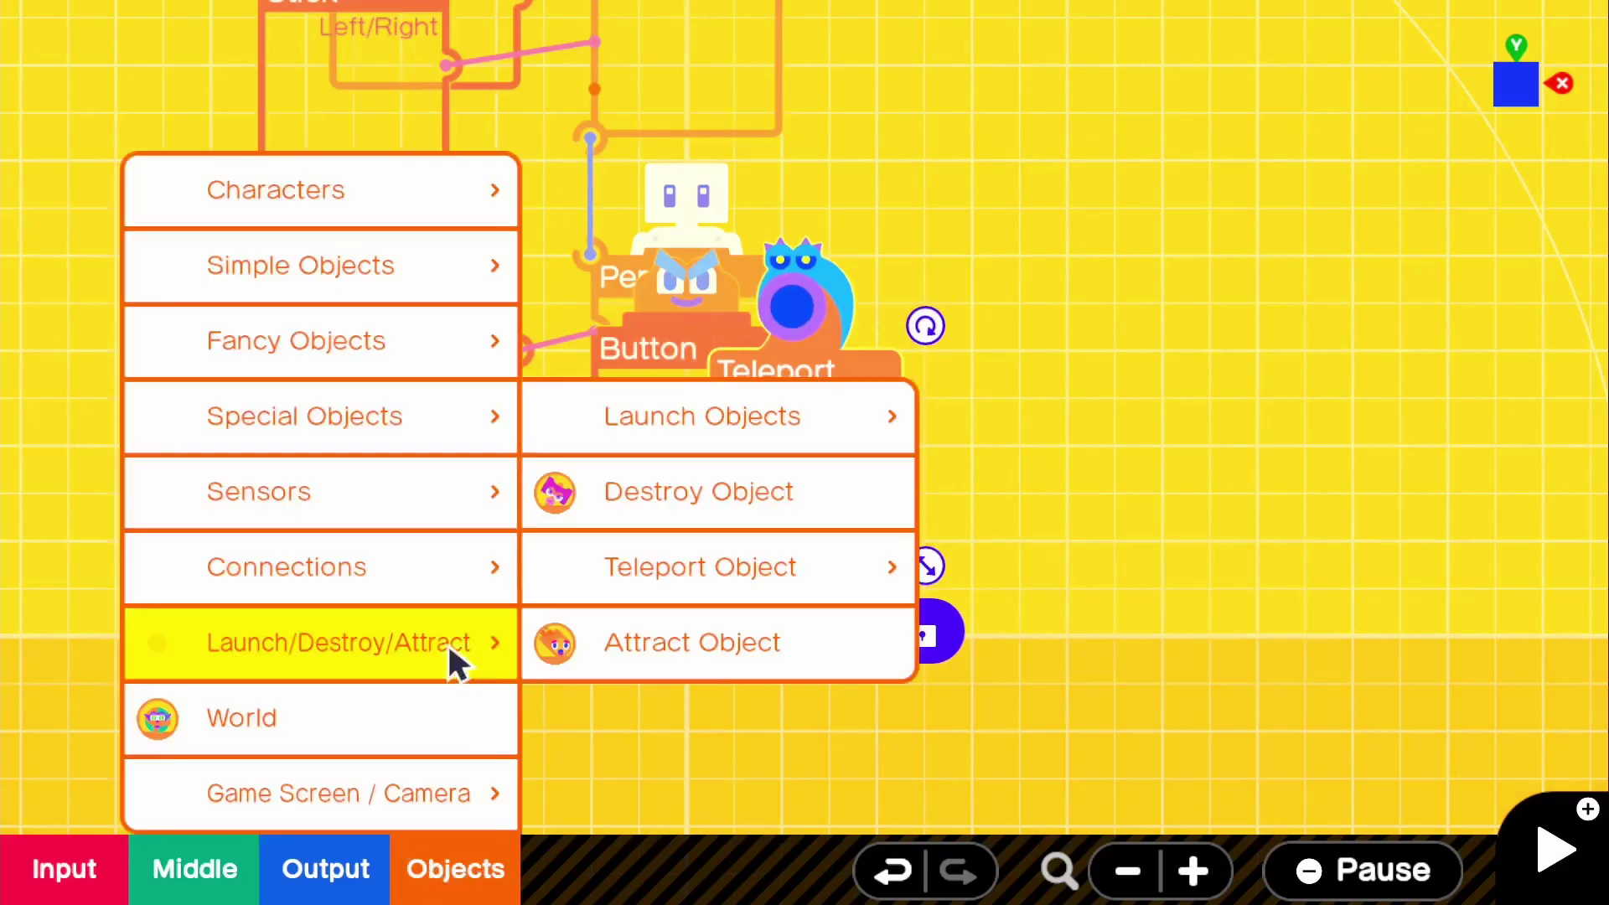
click(811, 584)
click(1128, 642)
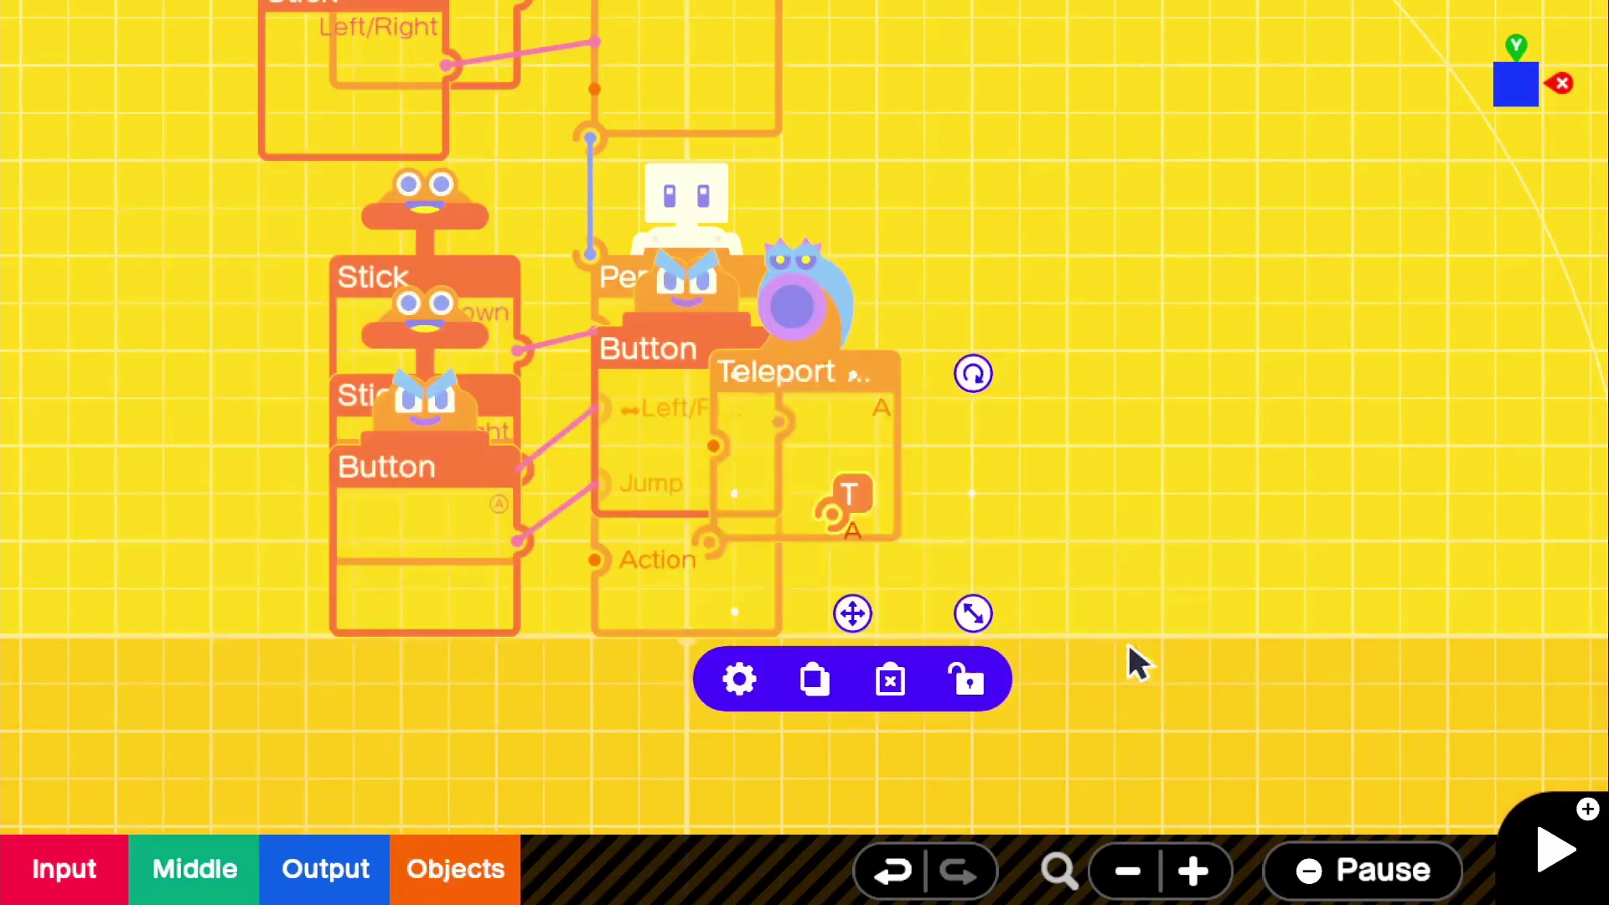
drag(855, 612, 862, 332)
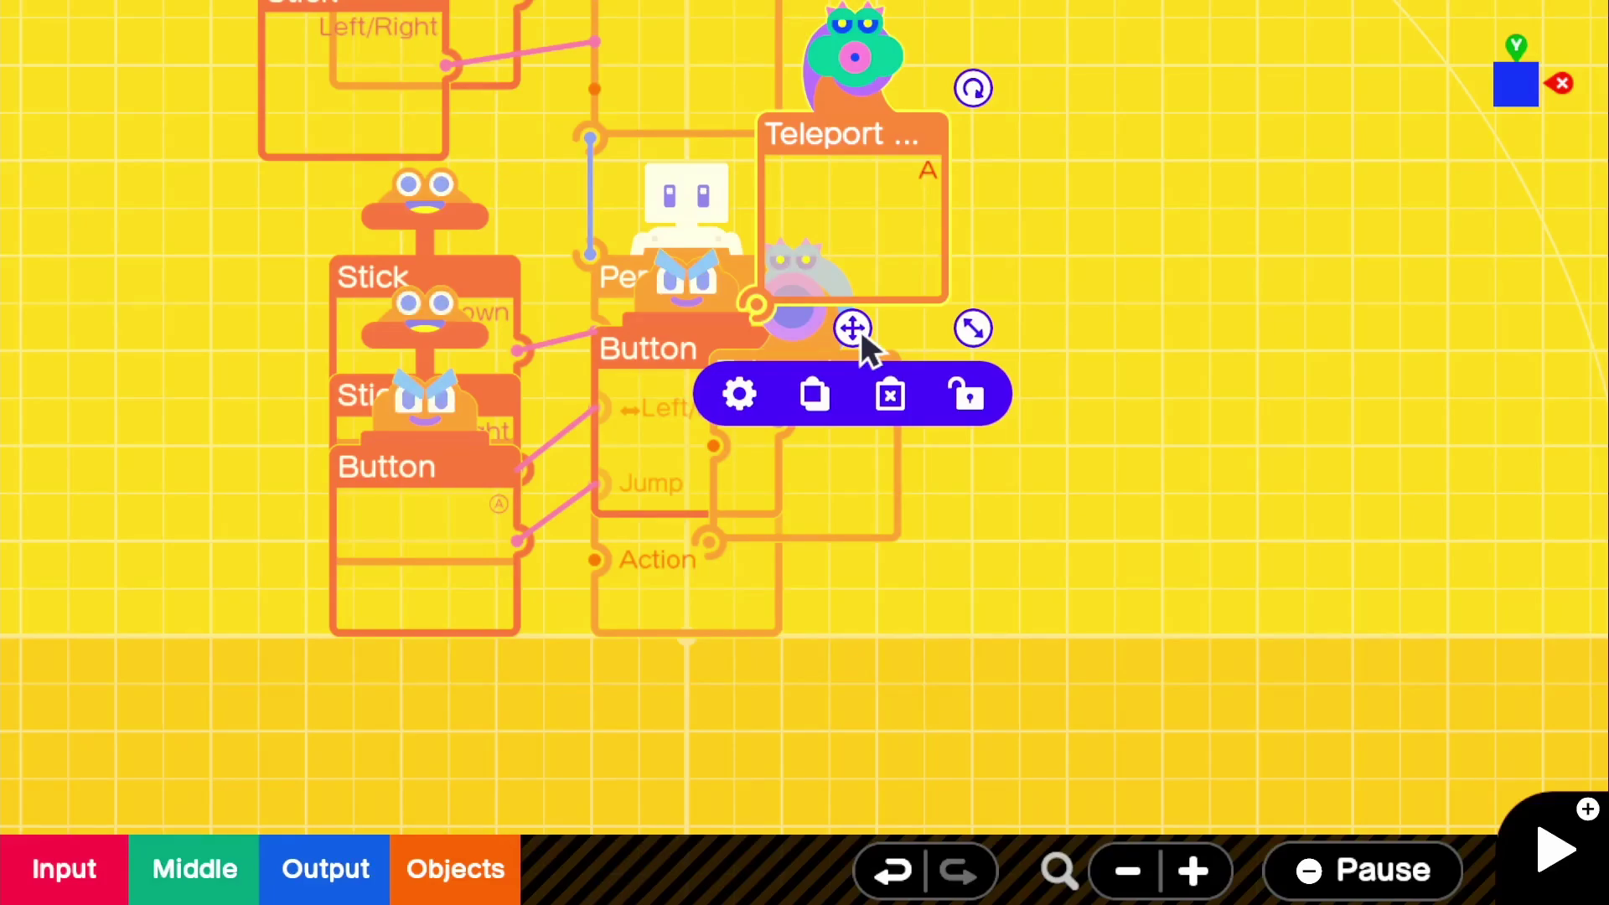
Step: Move the teleport entrance clear of the X Button nodon and connect the X Button's output to the entrance's input port
click(814, 394)
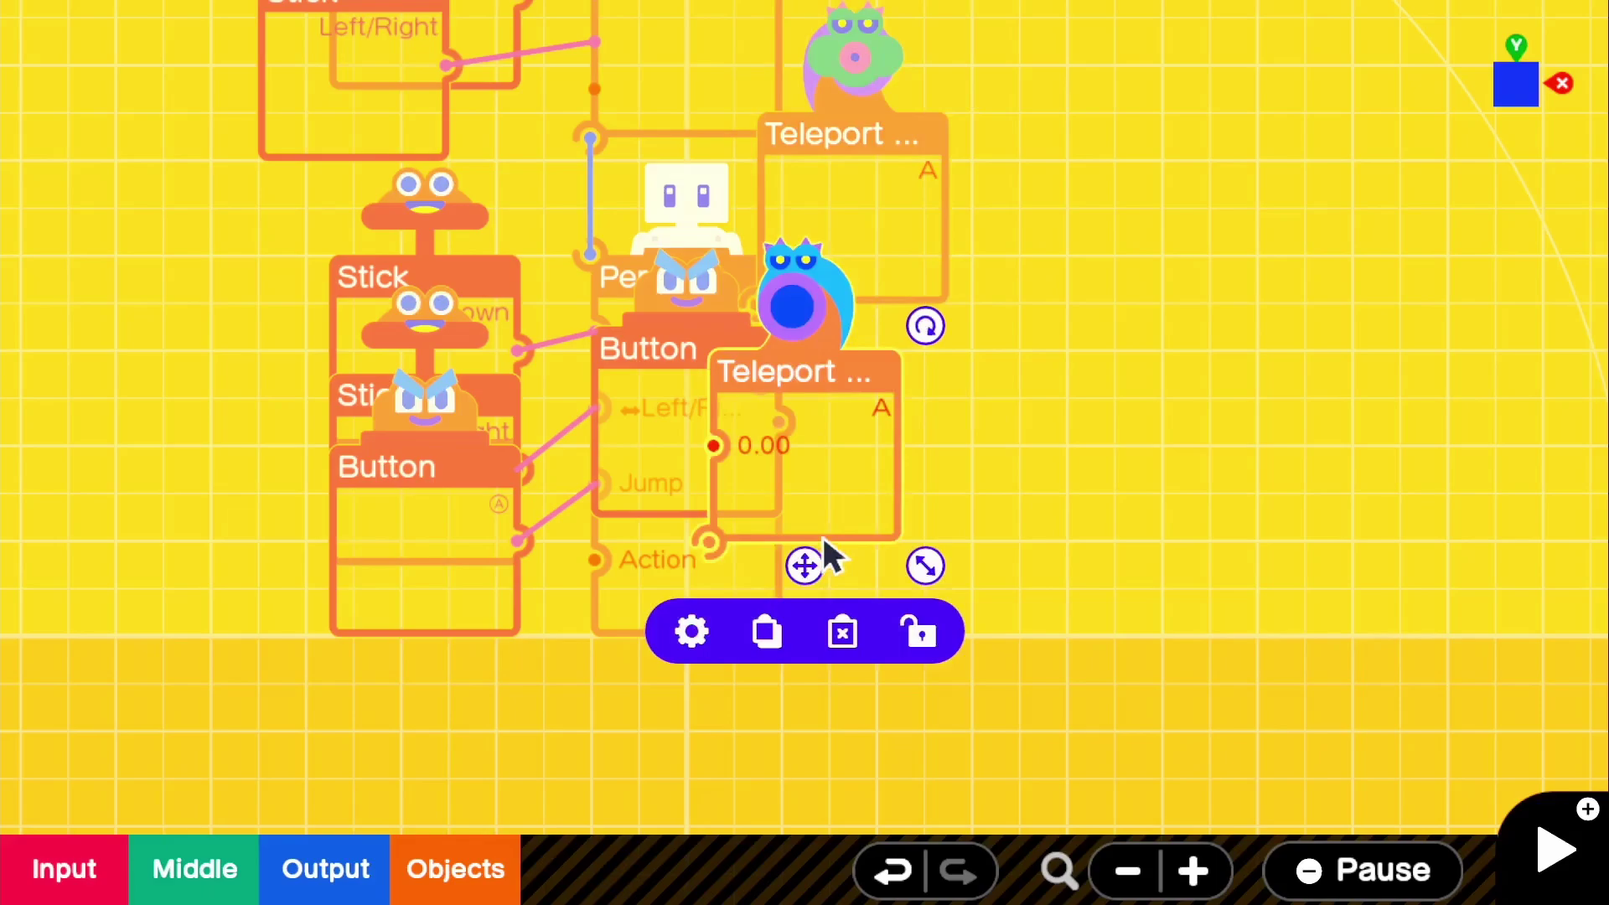
drag(823, 555, 853, 568)
right_drag(916, 366, 951, 361)
scroll(910, 455, up, 3)
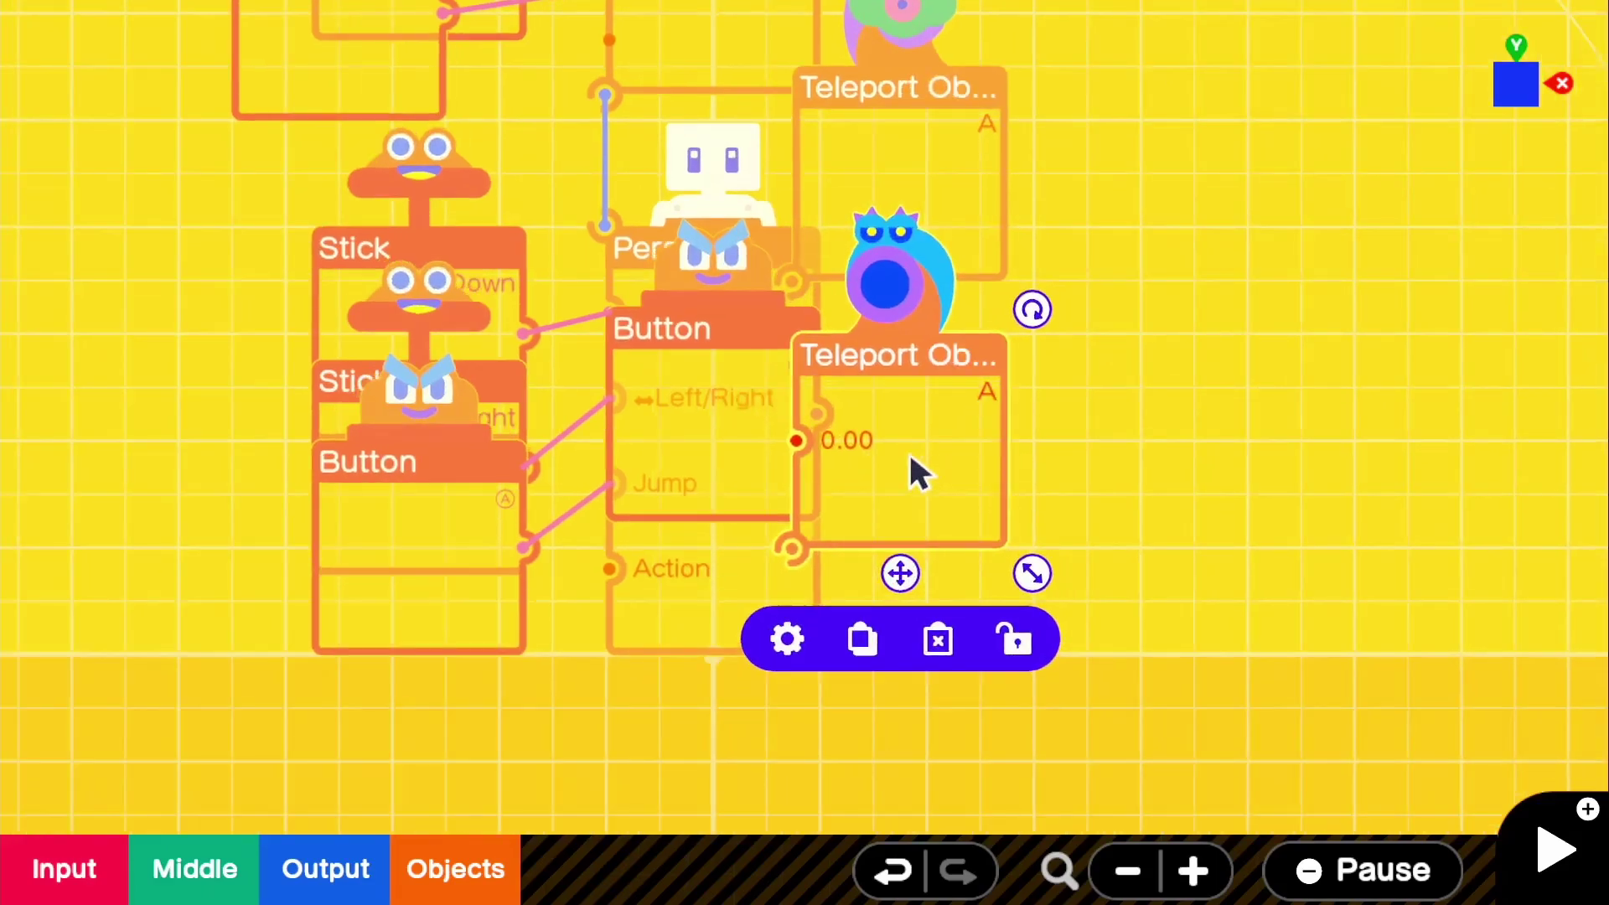
drag(918, 591, 1046, 591)
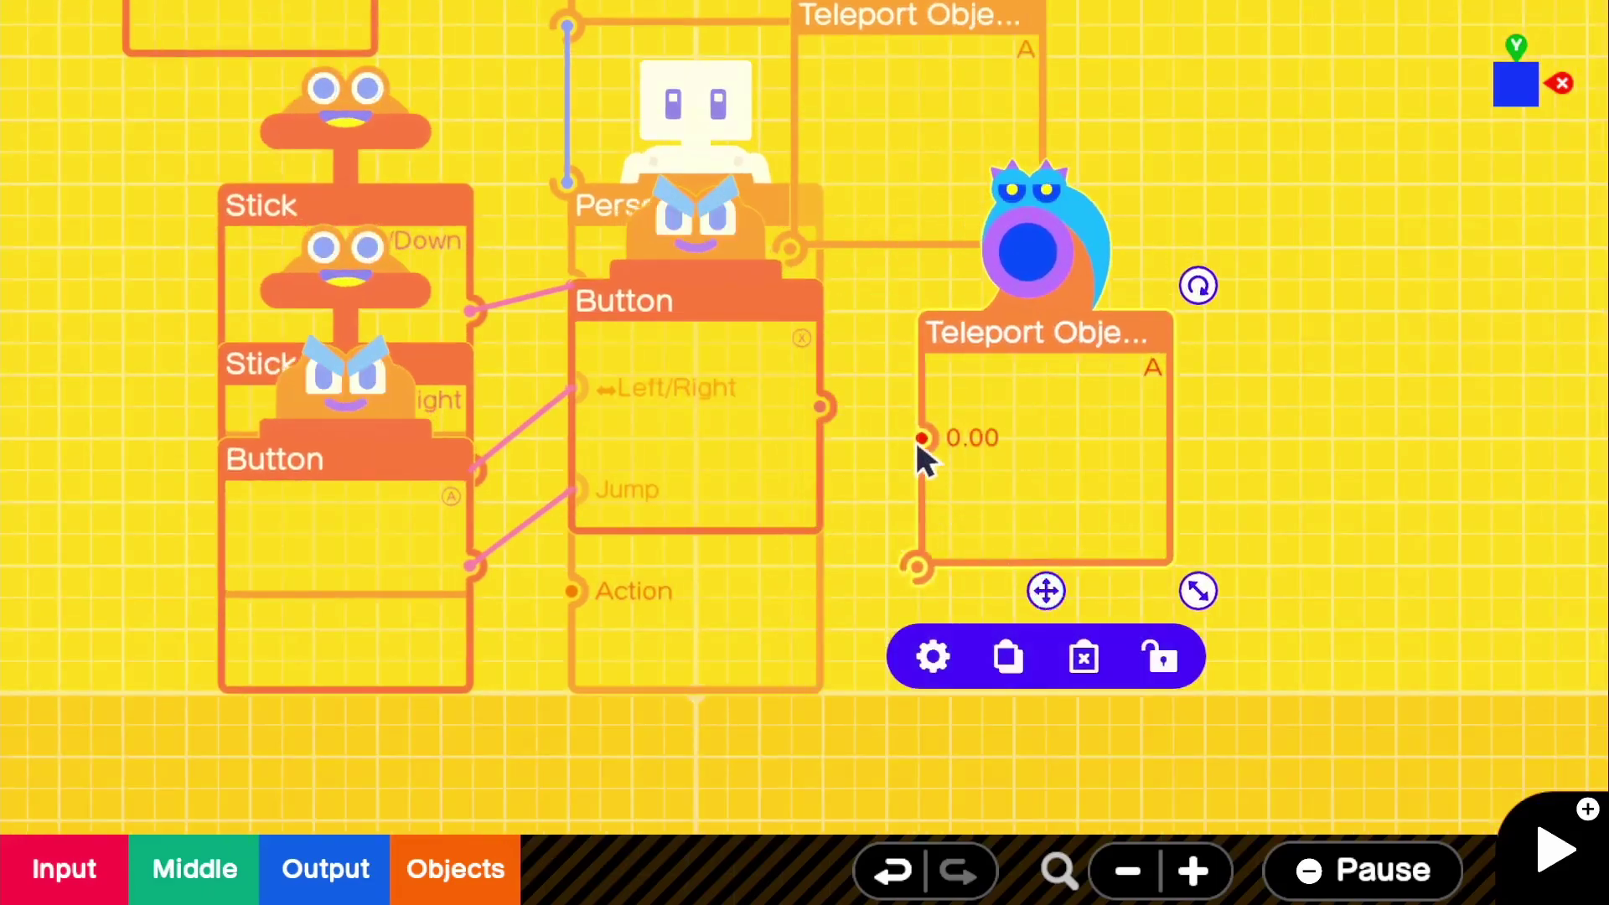
drag(920, 437, 826, 427)
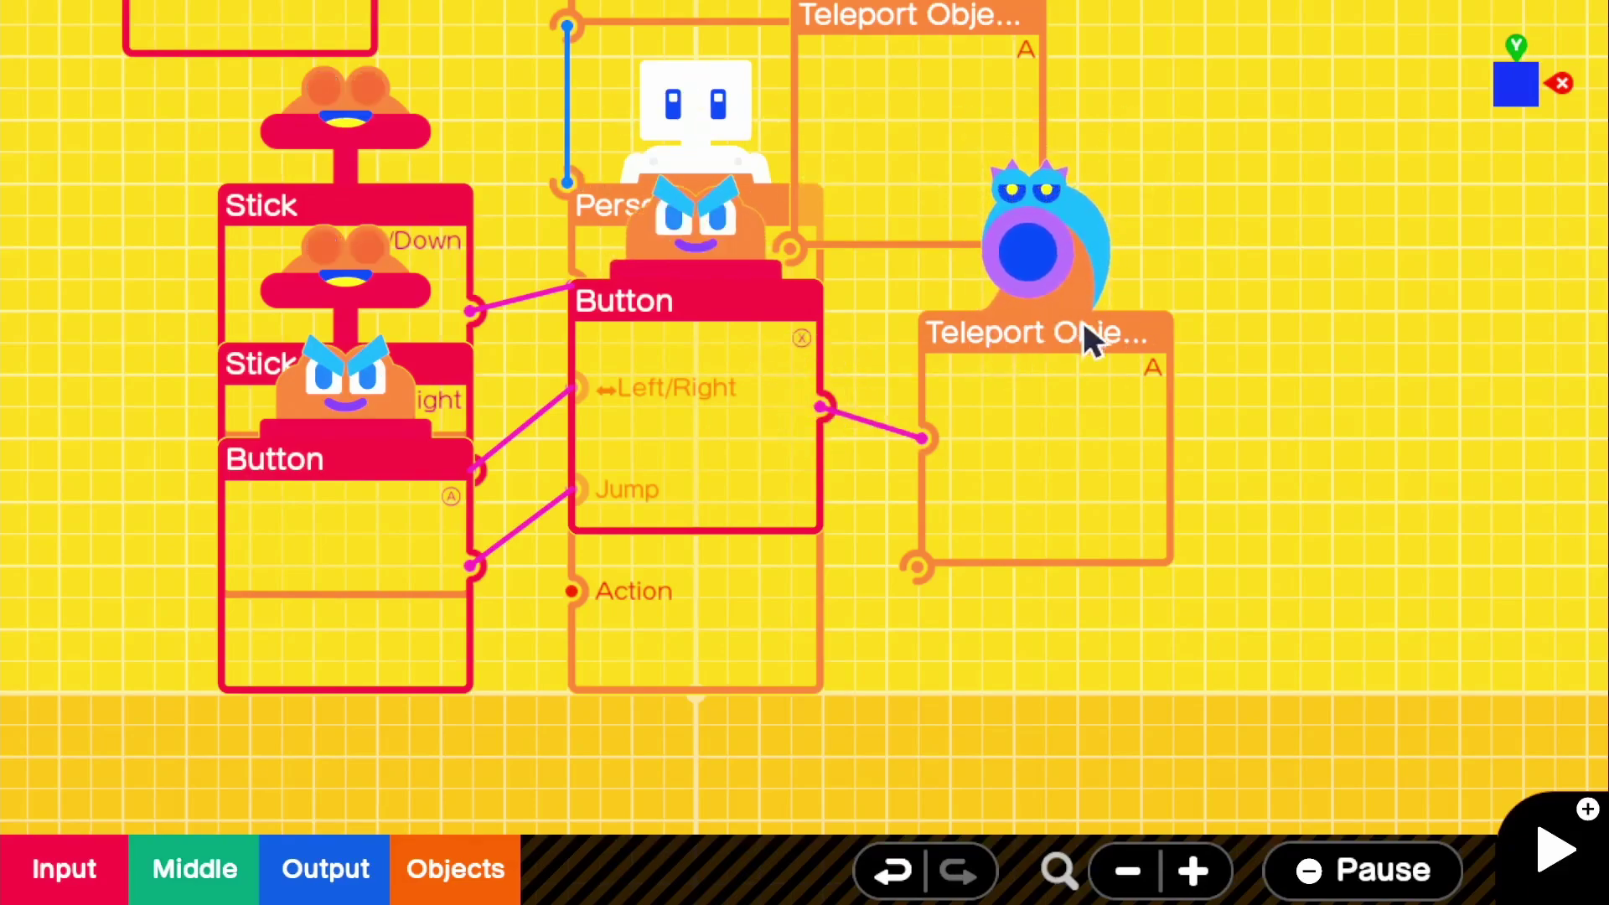
scroll(1092, 341, up, 2)
scroll(998, 369, down, 3)
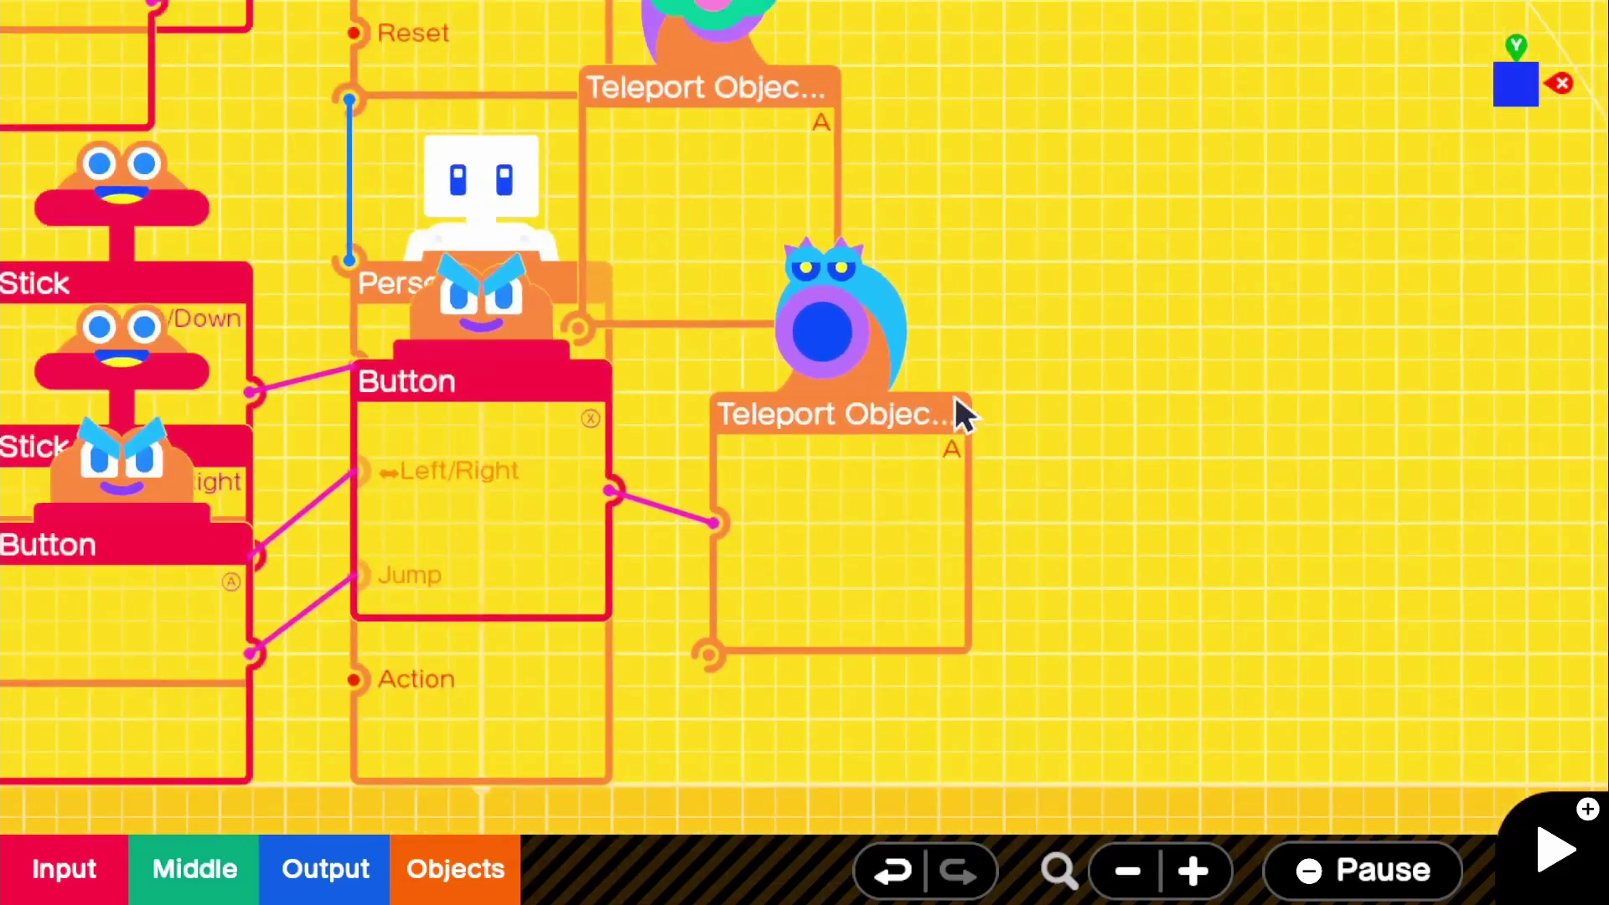
Step: Connect the connection points of both the teleport entrance and the teleport exit to the Person nodon's connection point
click(728, 303)
drag(711, 352, 835, 318)
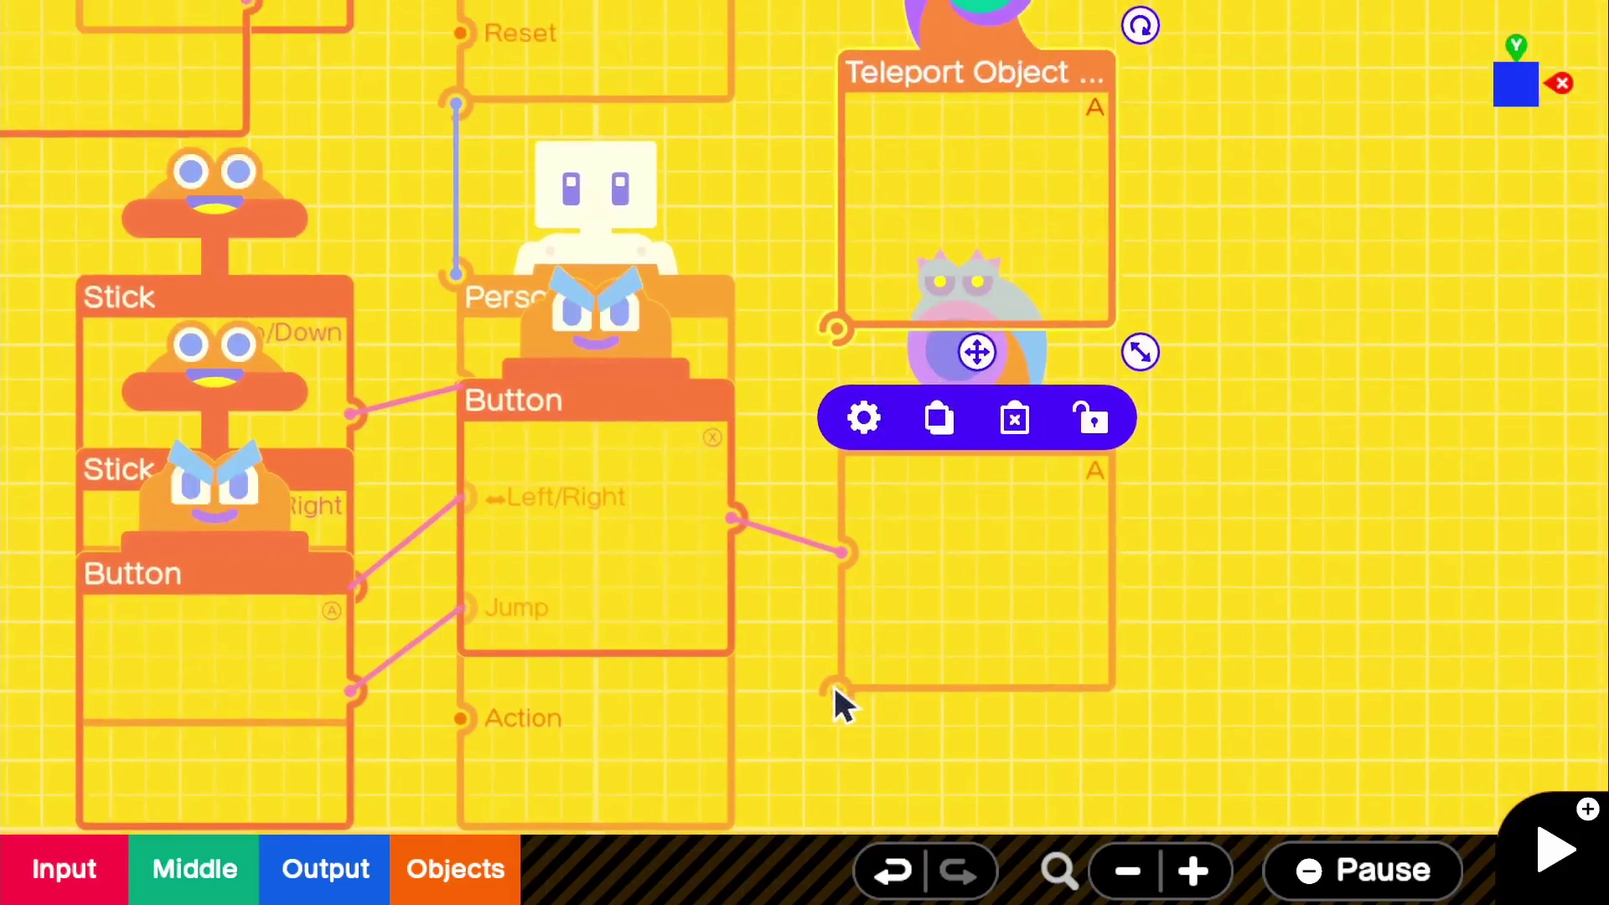
drag(837, 694, 457, 277)
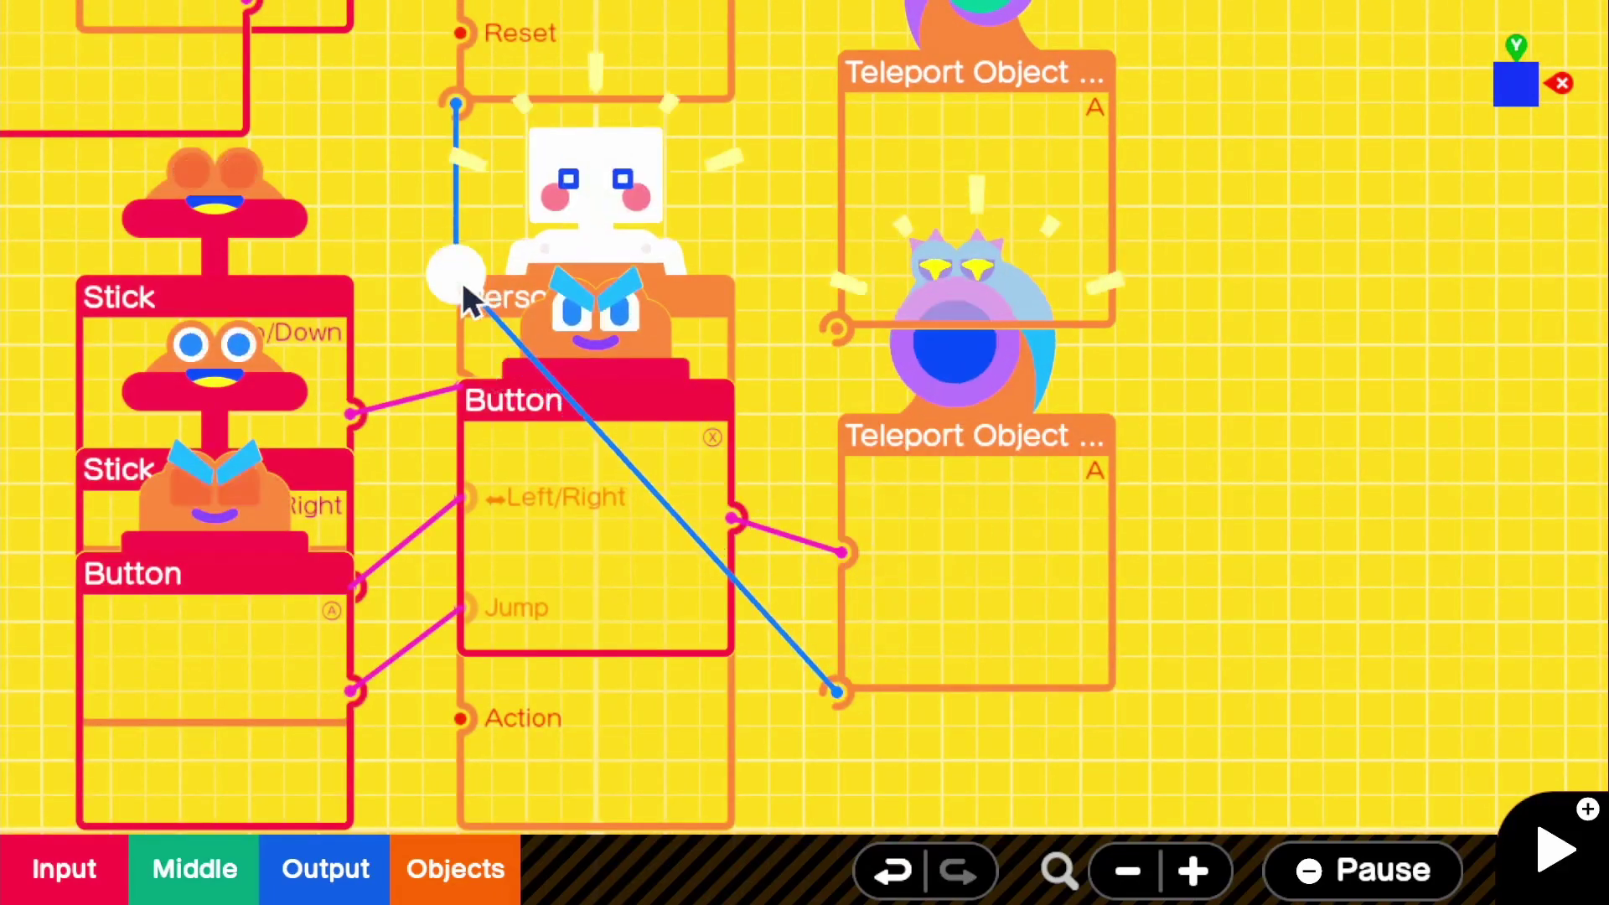
drag(850, 322, 460, 278)
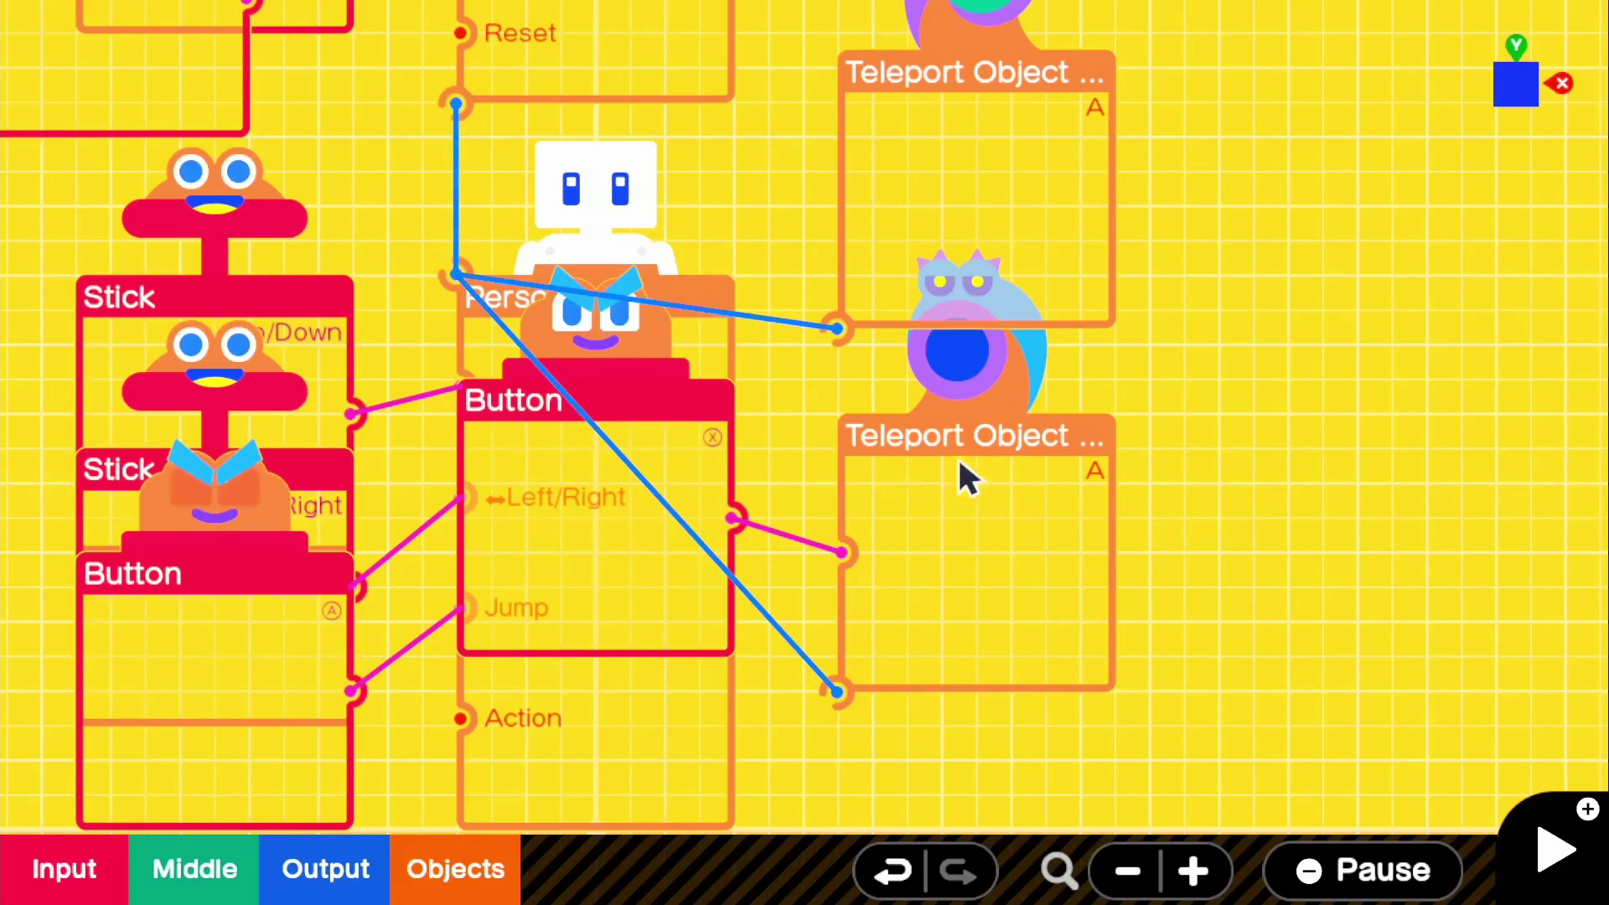
Step: Set the X Button nodon's output timing to On press
click(677, 592)
click(675, 587)
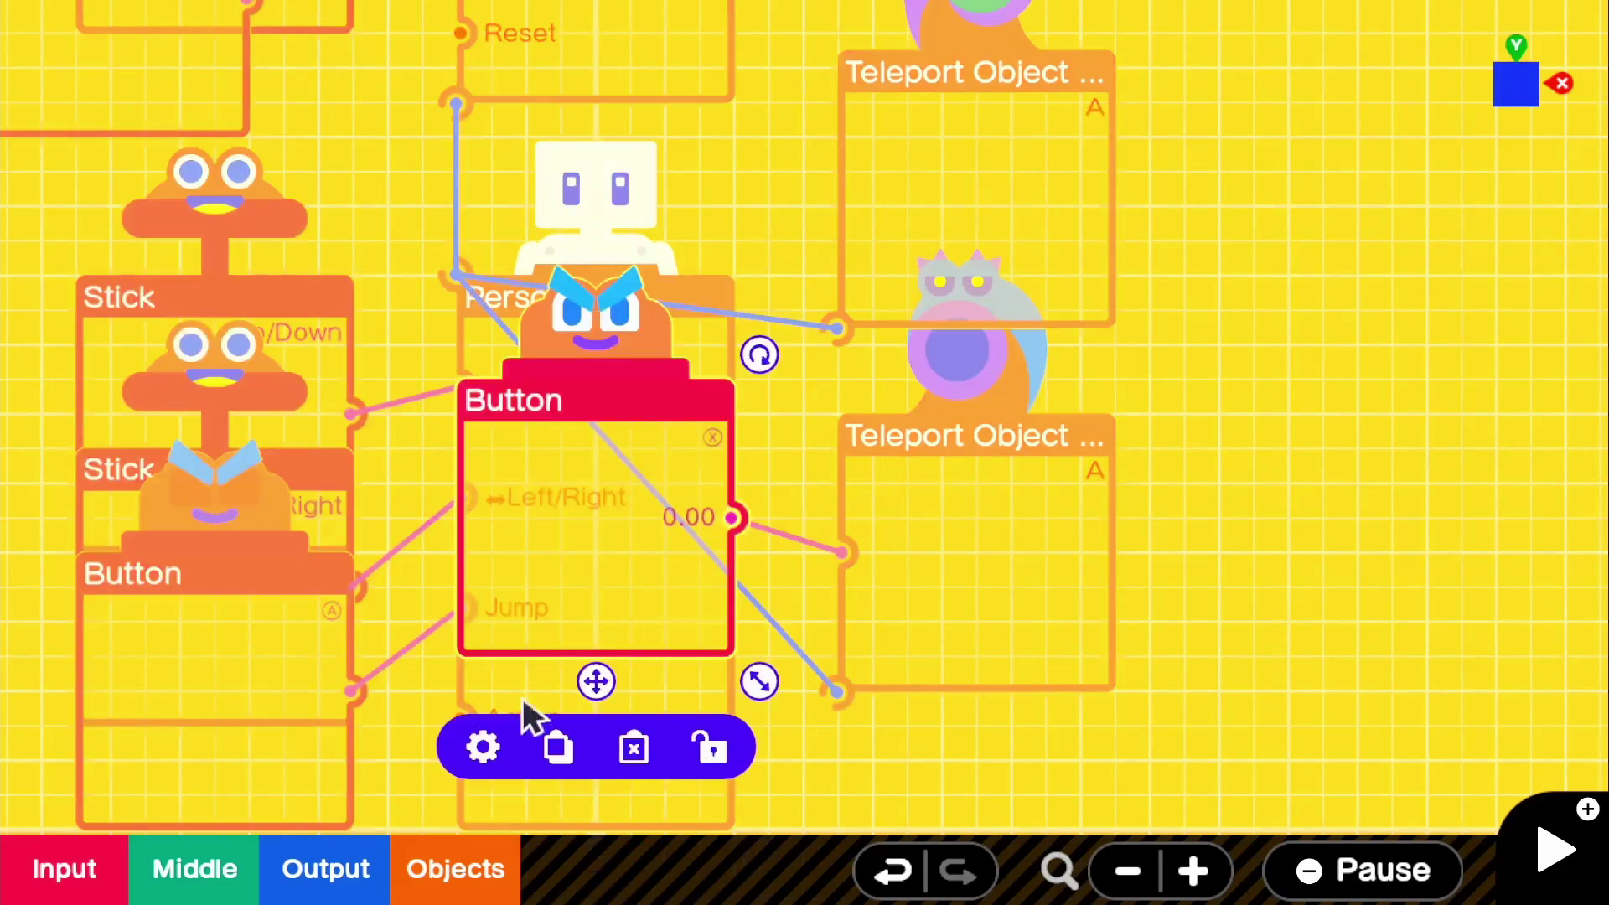
click(490, 742)
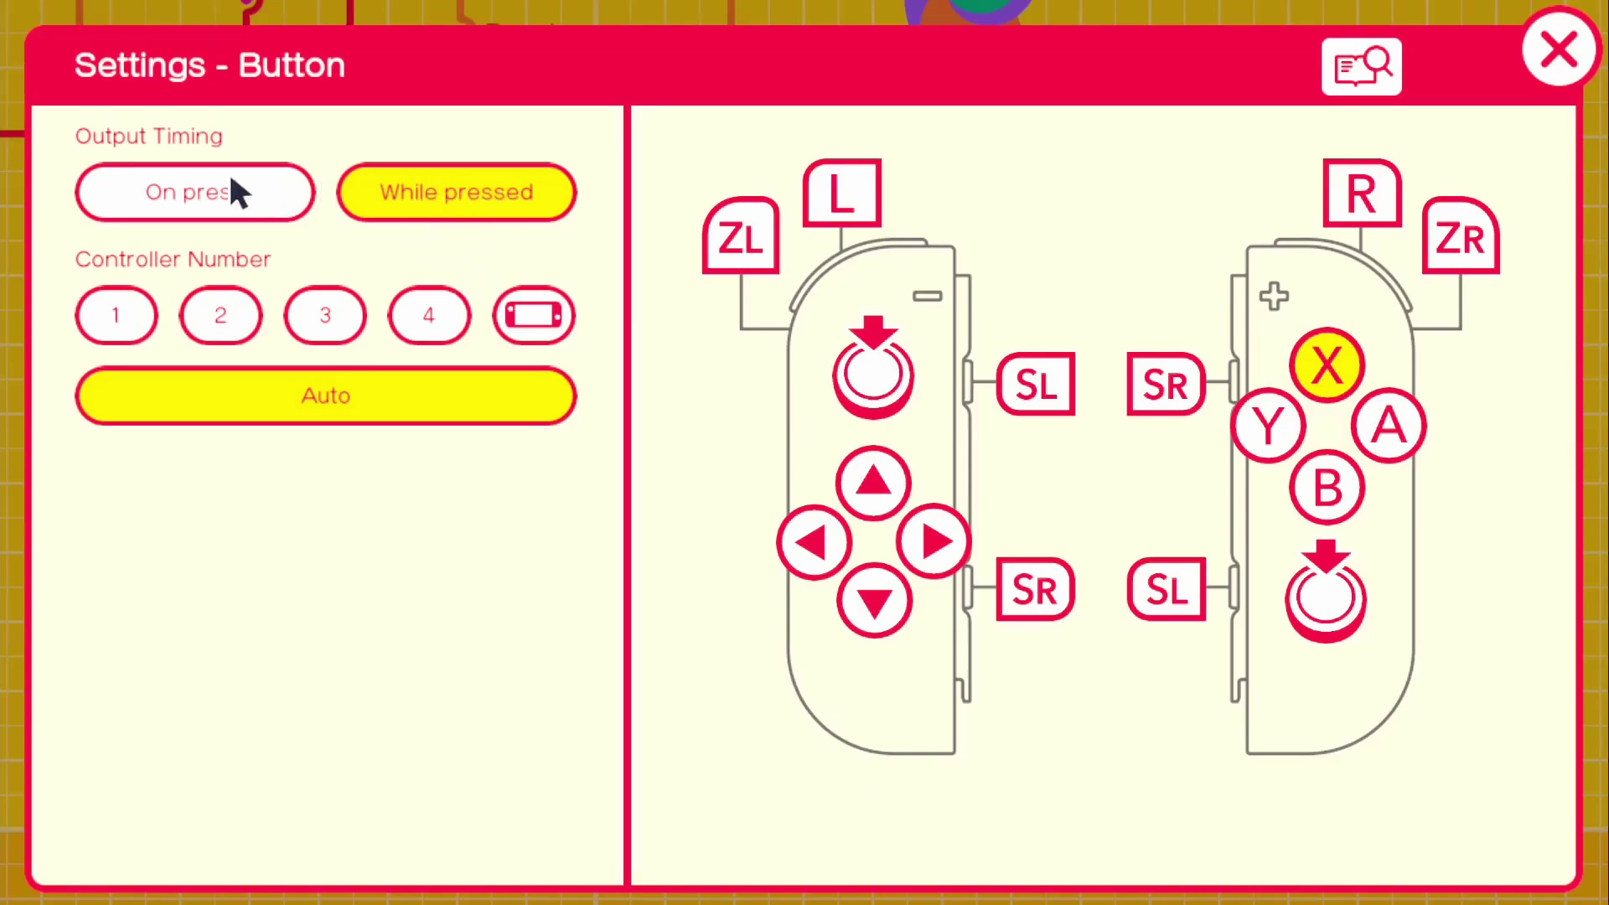
click(289, 192)
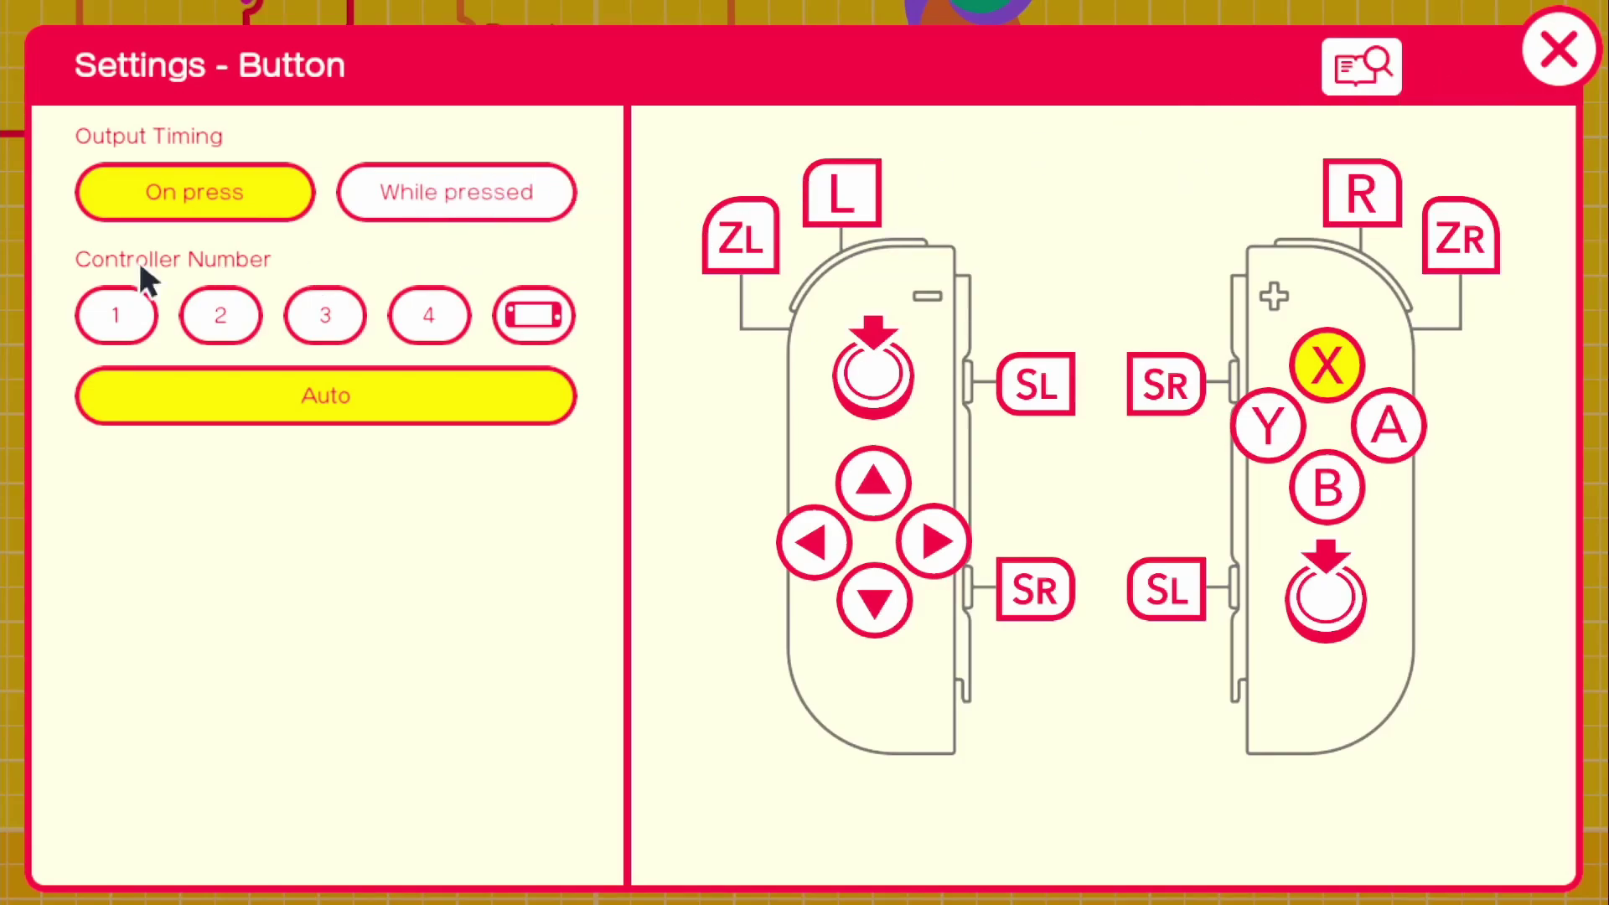
click(1559, 52)
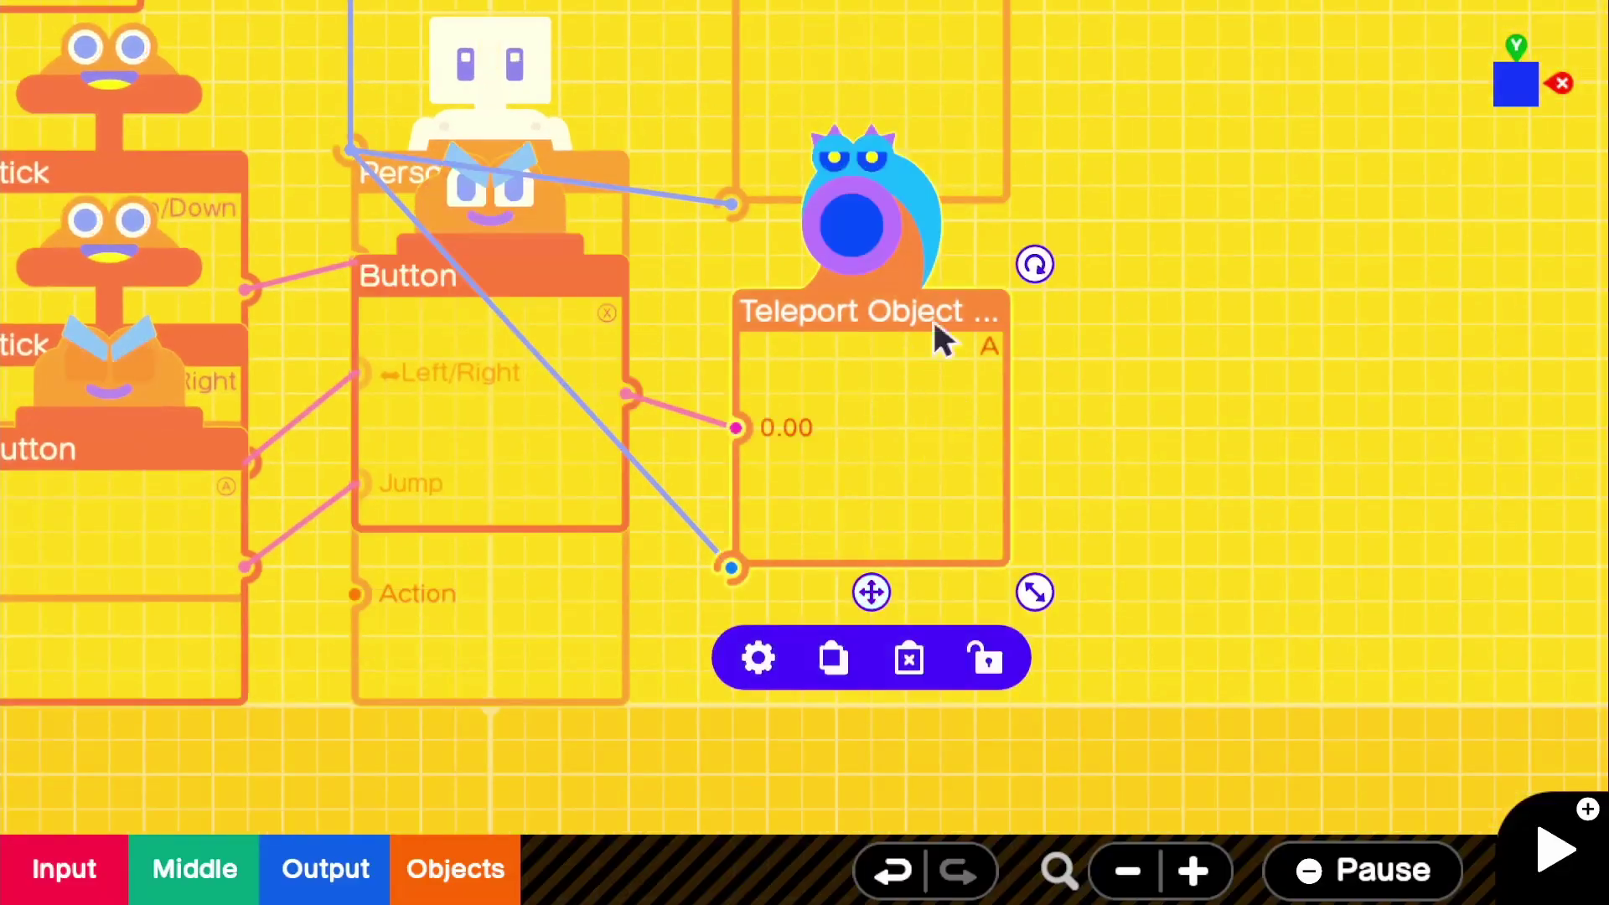
Step: Configure the Teleport Object Entrance to teleport only Person, deselecting Box, Cylinder and Sphere
click(758, 657)
click(1174, 262)
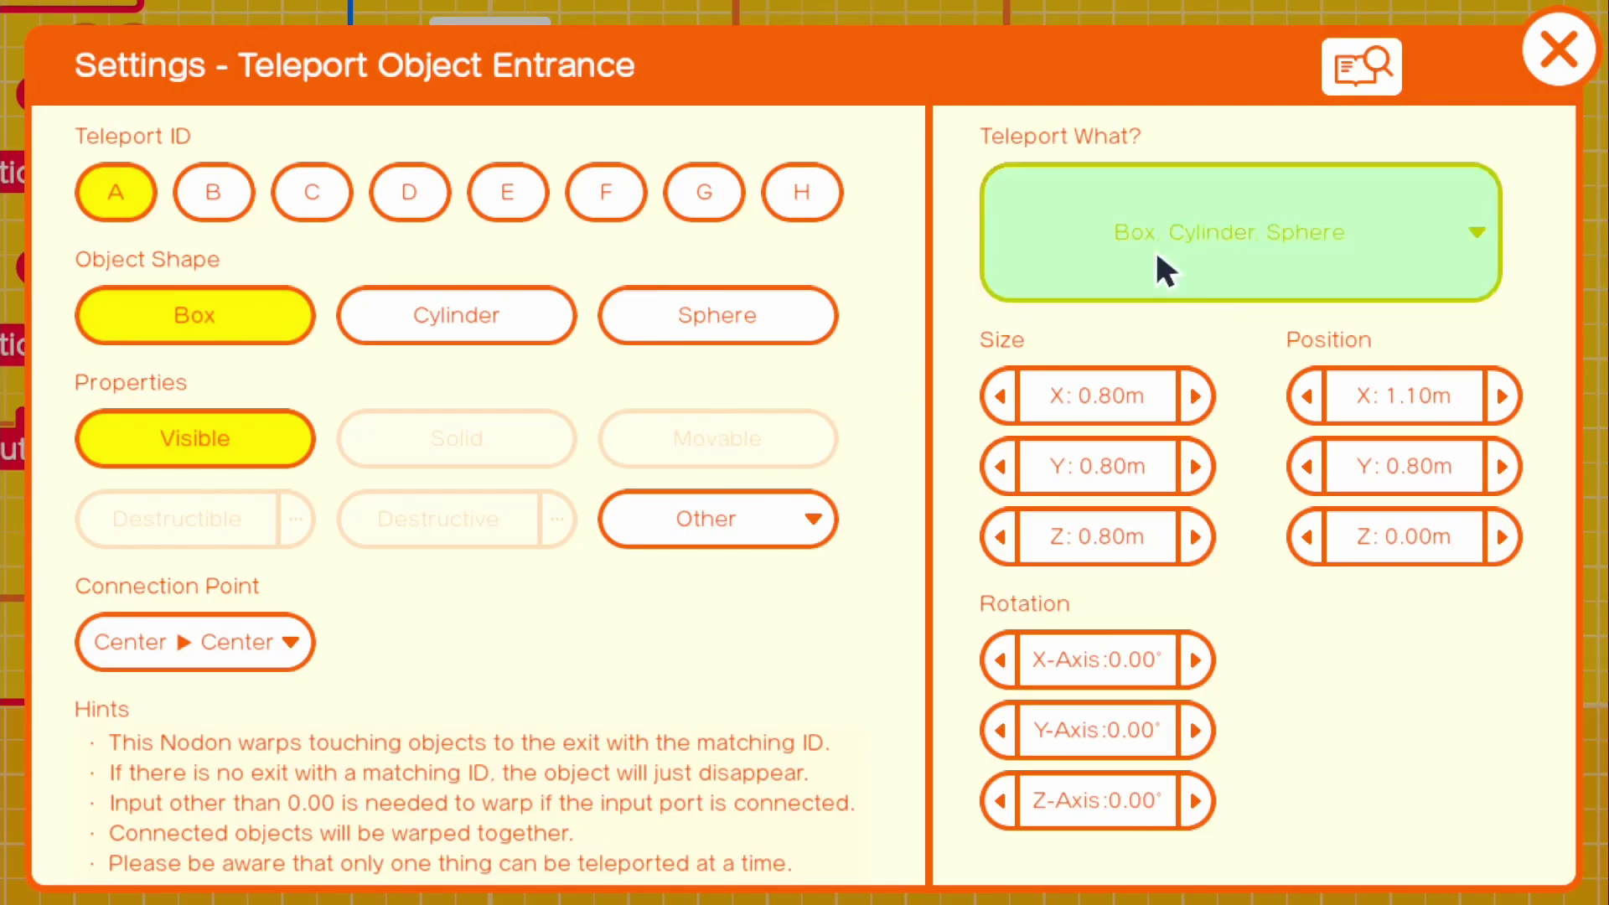
click(269, 178)
click(223, 249)
click(253, 347)
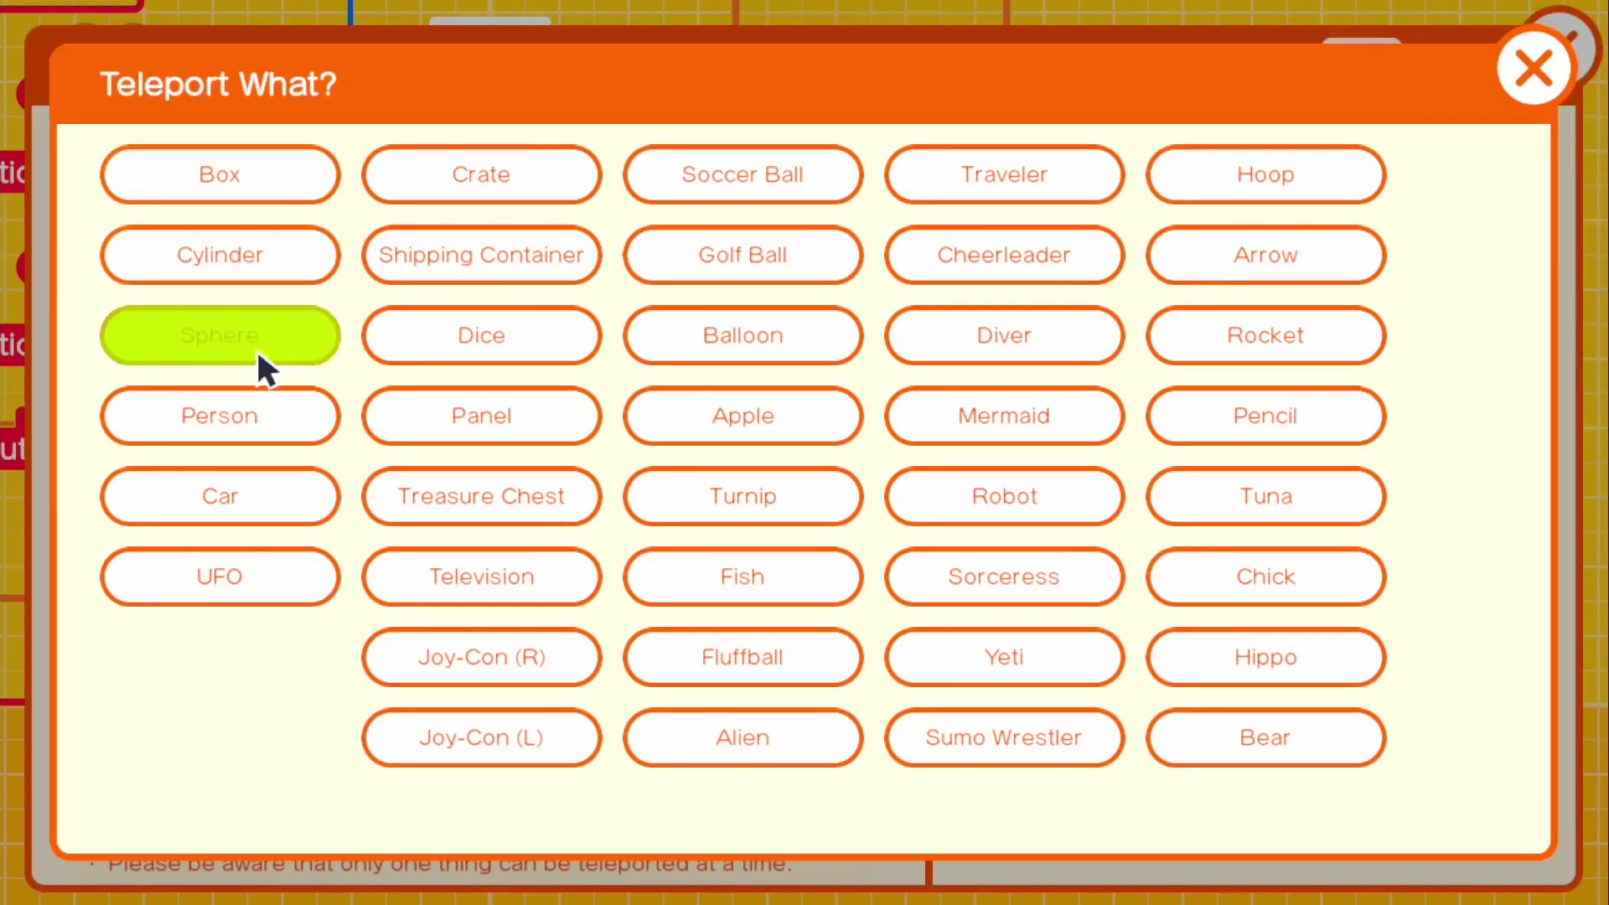
click(178, 423)
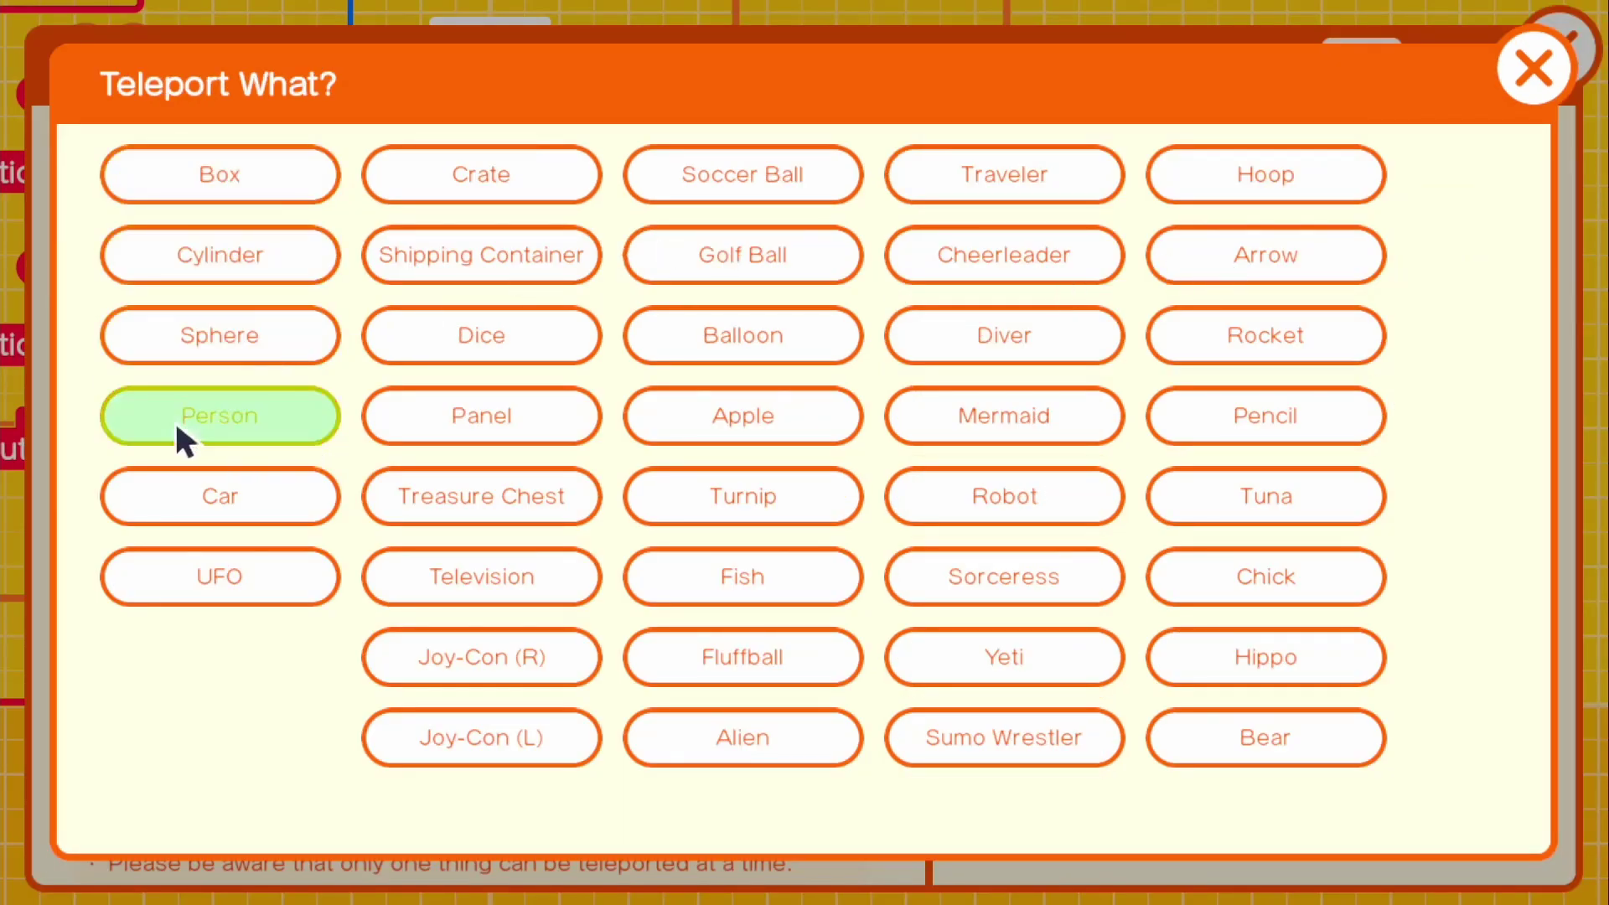
click(1521, 99)
click(1590, 60)
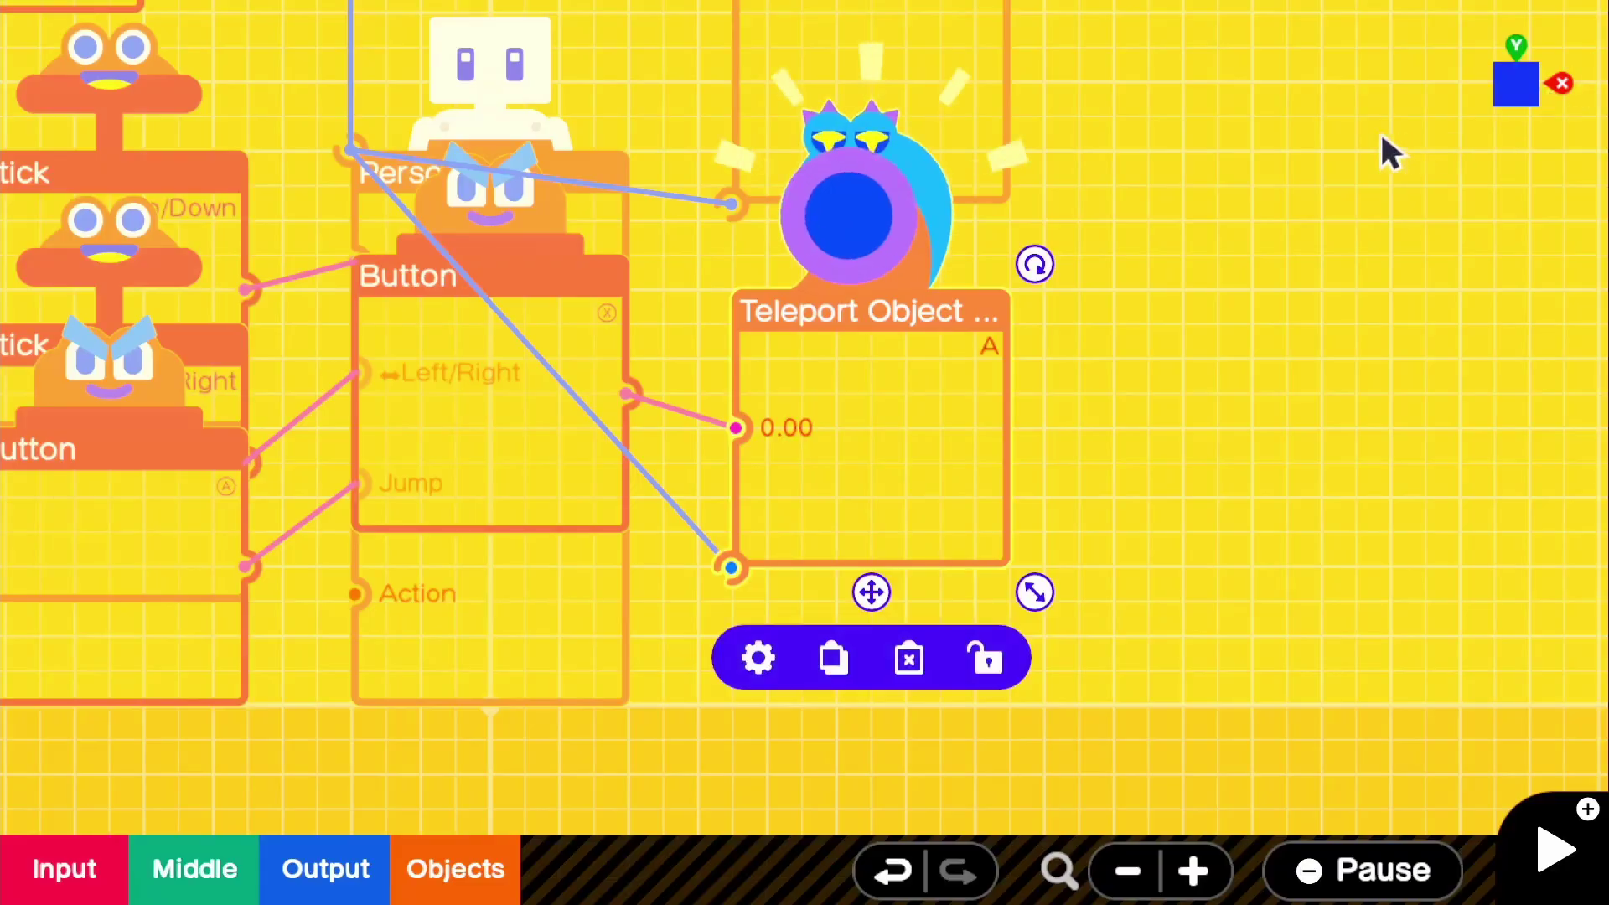
Step: Set the Teleport Object Exit's teleport physics to Reset and its launch speed to 15.00
drag(1179, 121, 1107, 377)
click(826, 291)
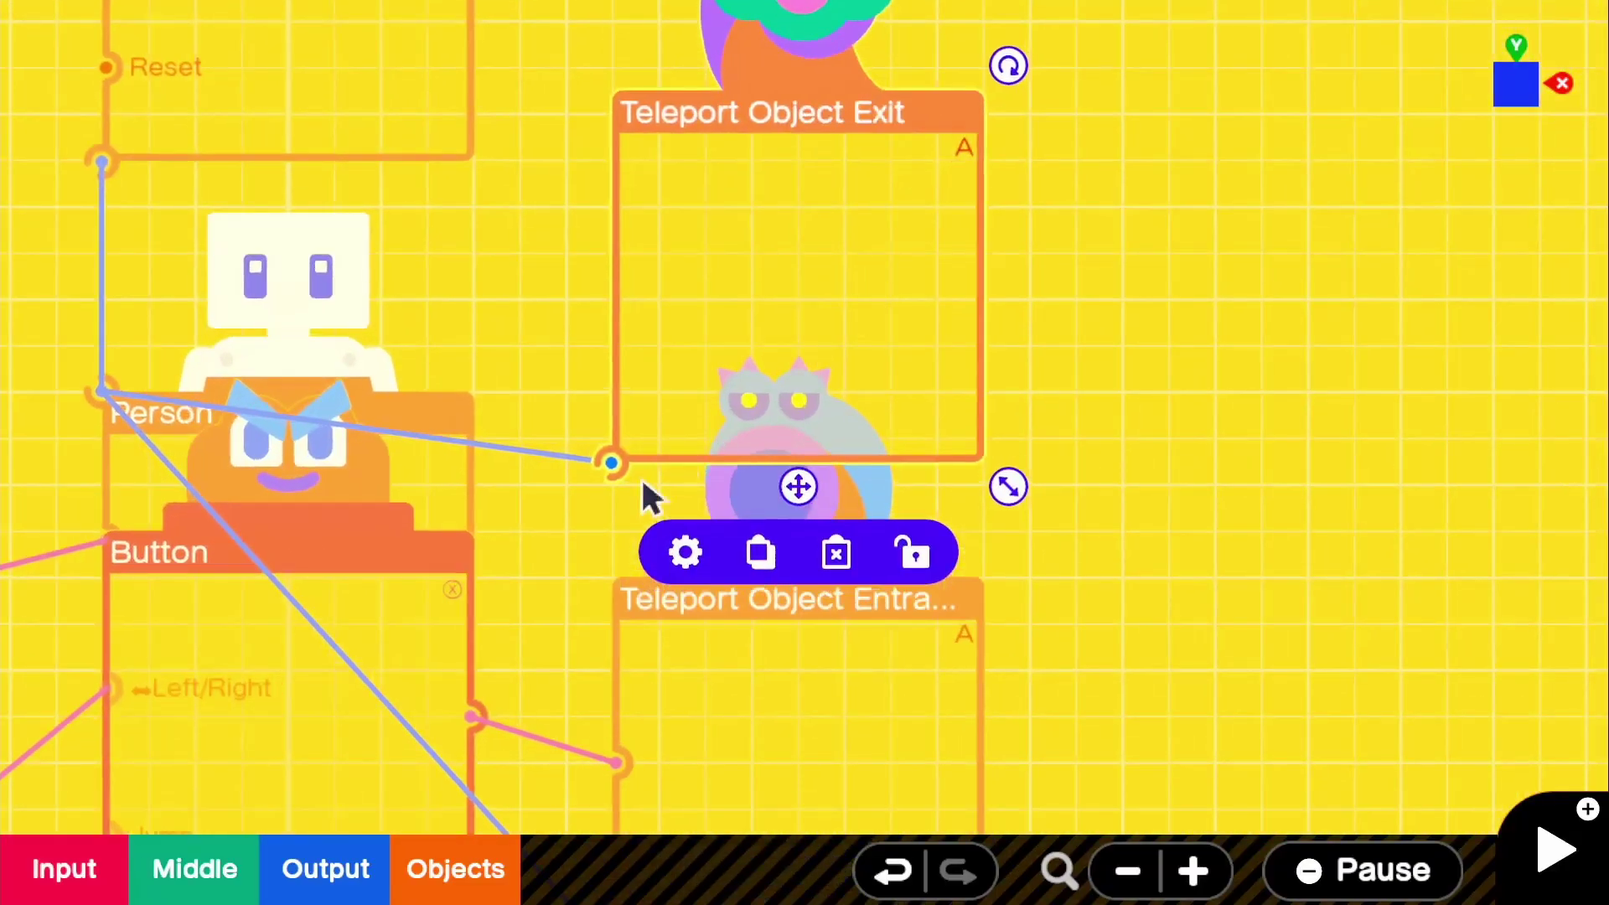
click(680, 552)
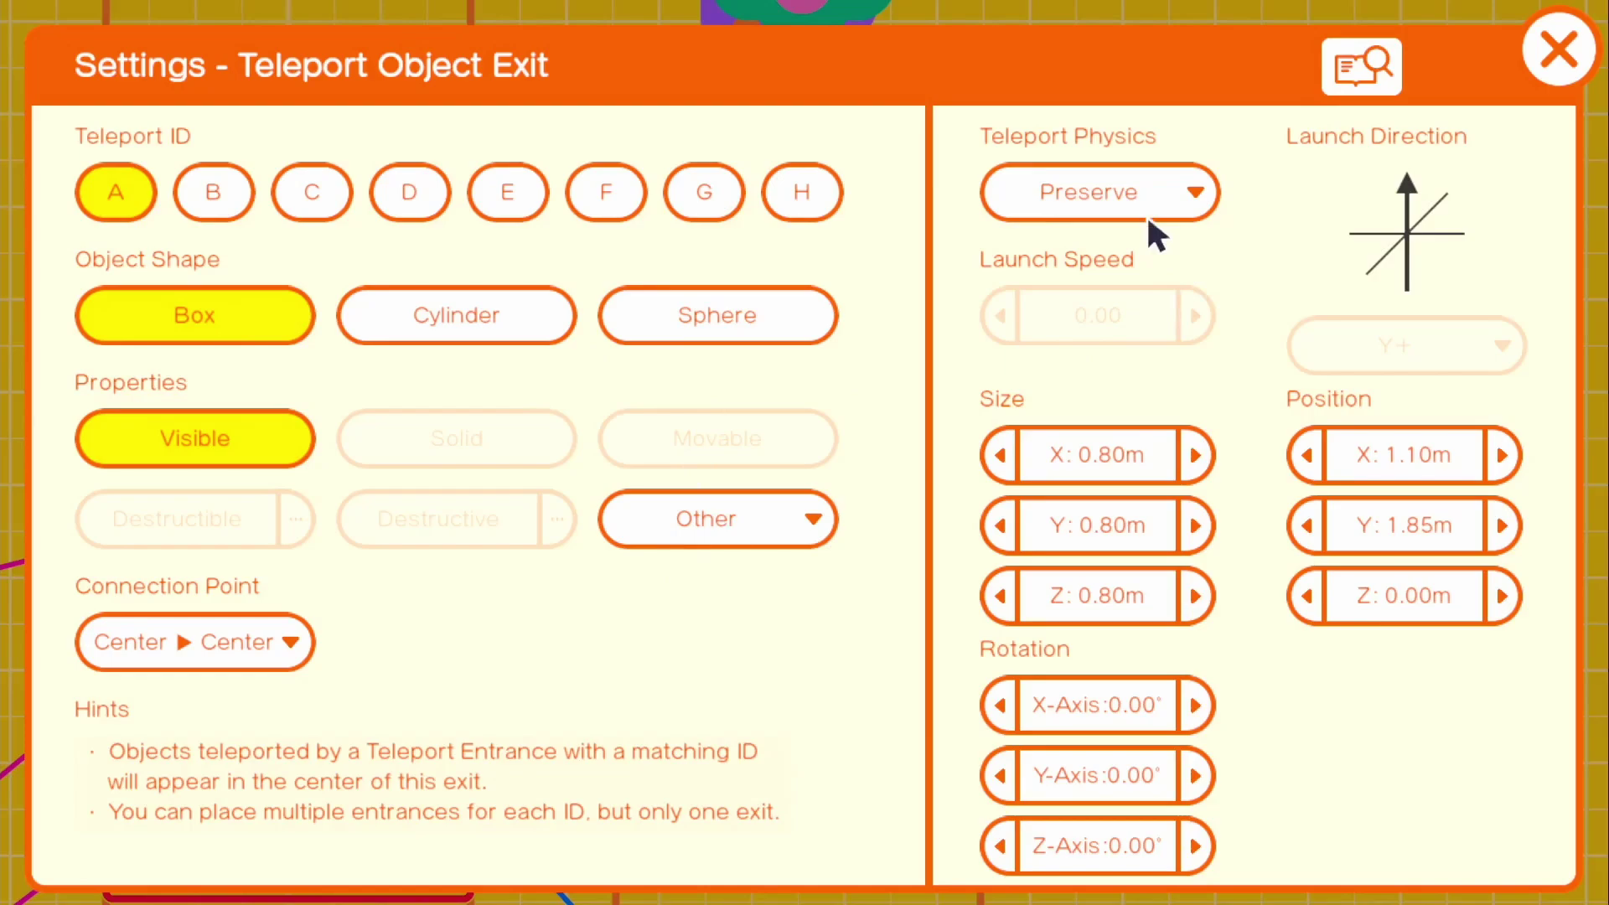
click(1119, 195)
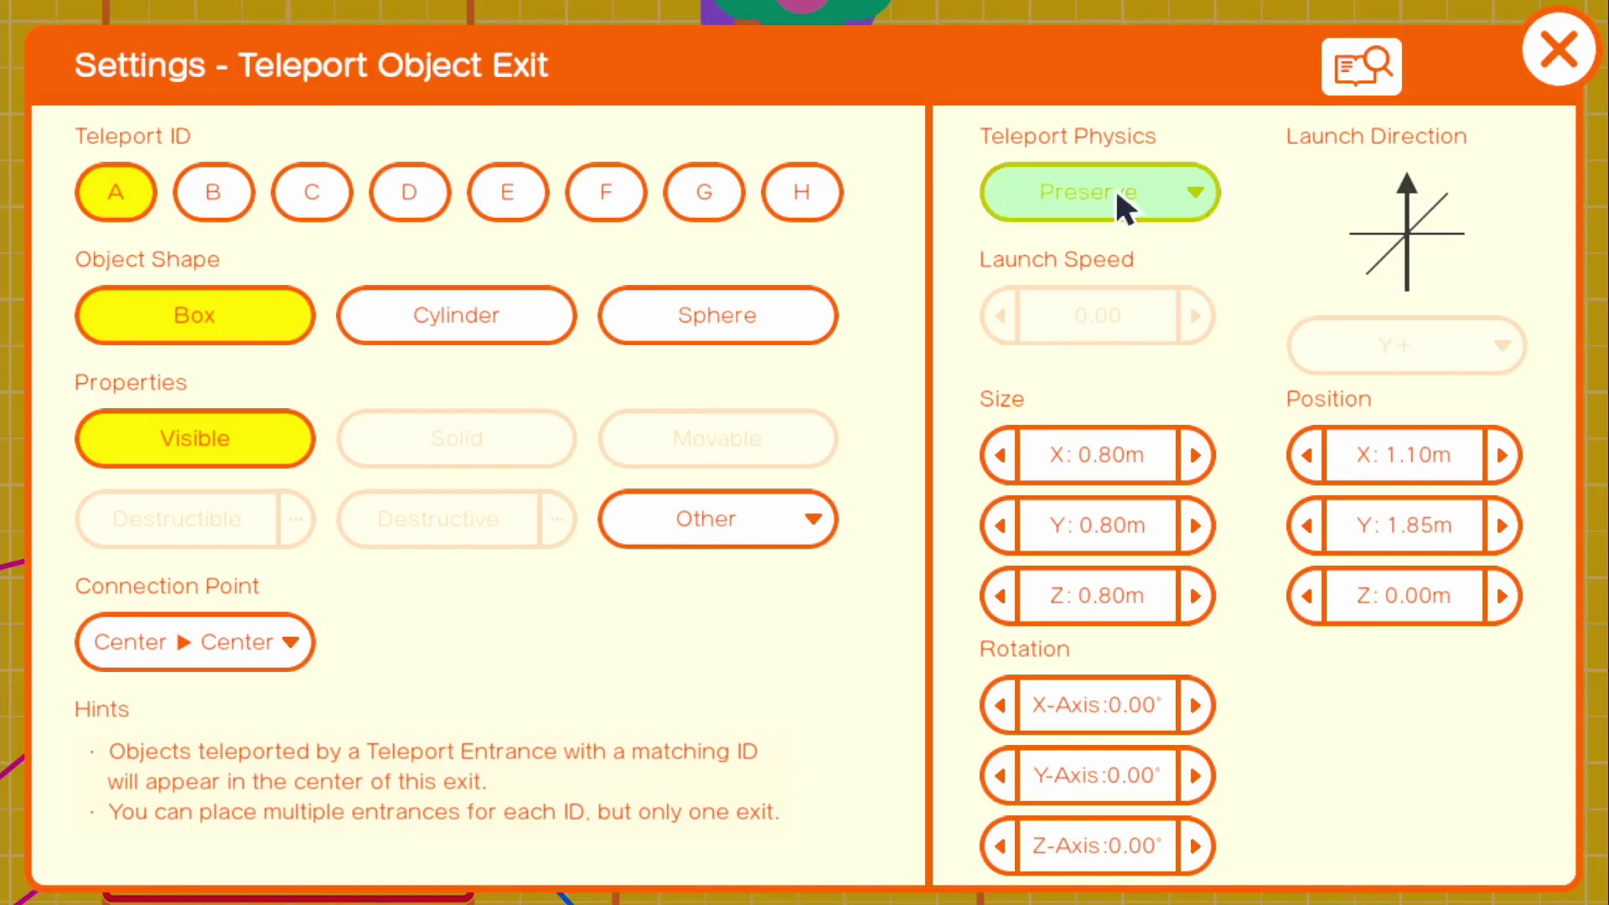
click(481, 176)
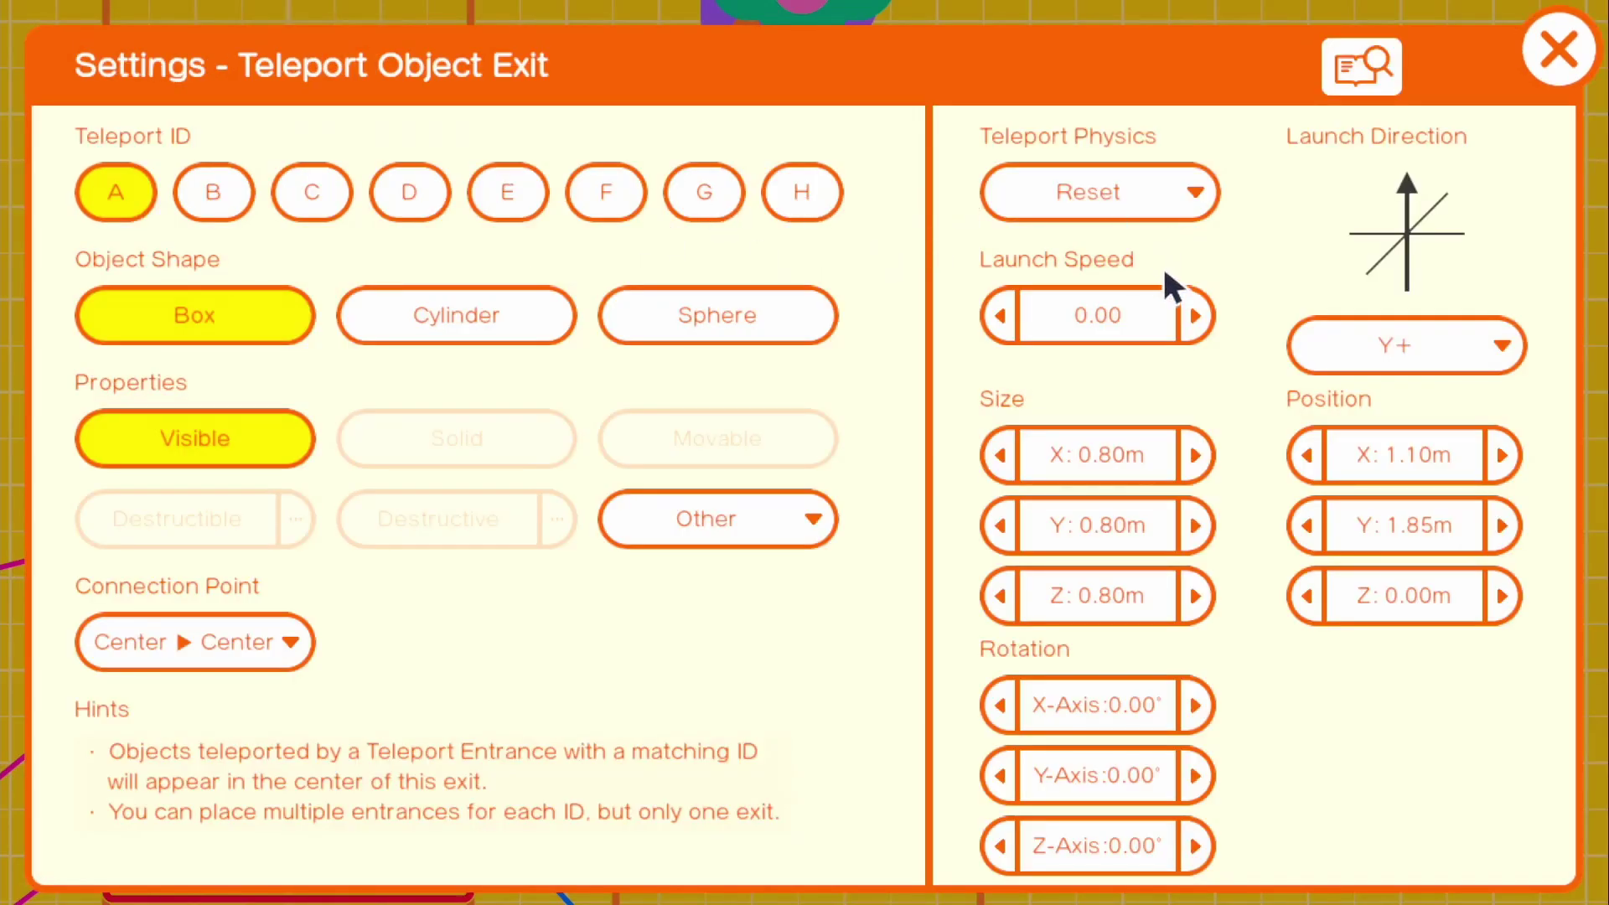
click(1196, 315)
click(1196, 315)
click(1196, 315)
click(1197, 315)
click(1196, 315)
click(1196, 315)
click(1196, 315)
Step: Set the teleport exit's launch direction to Z+ and test-run the game
click(1440, 363)
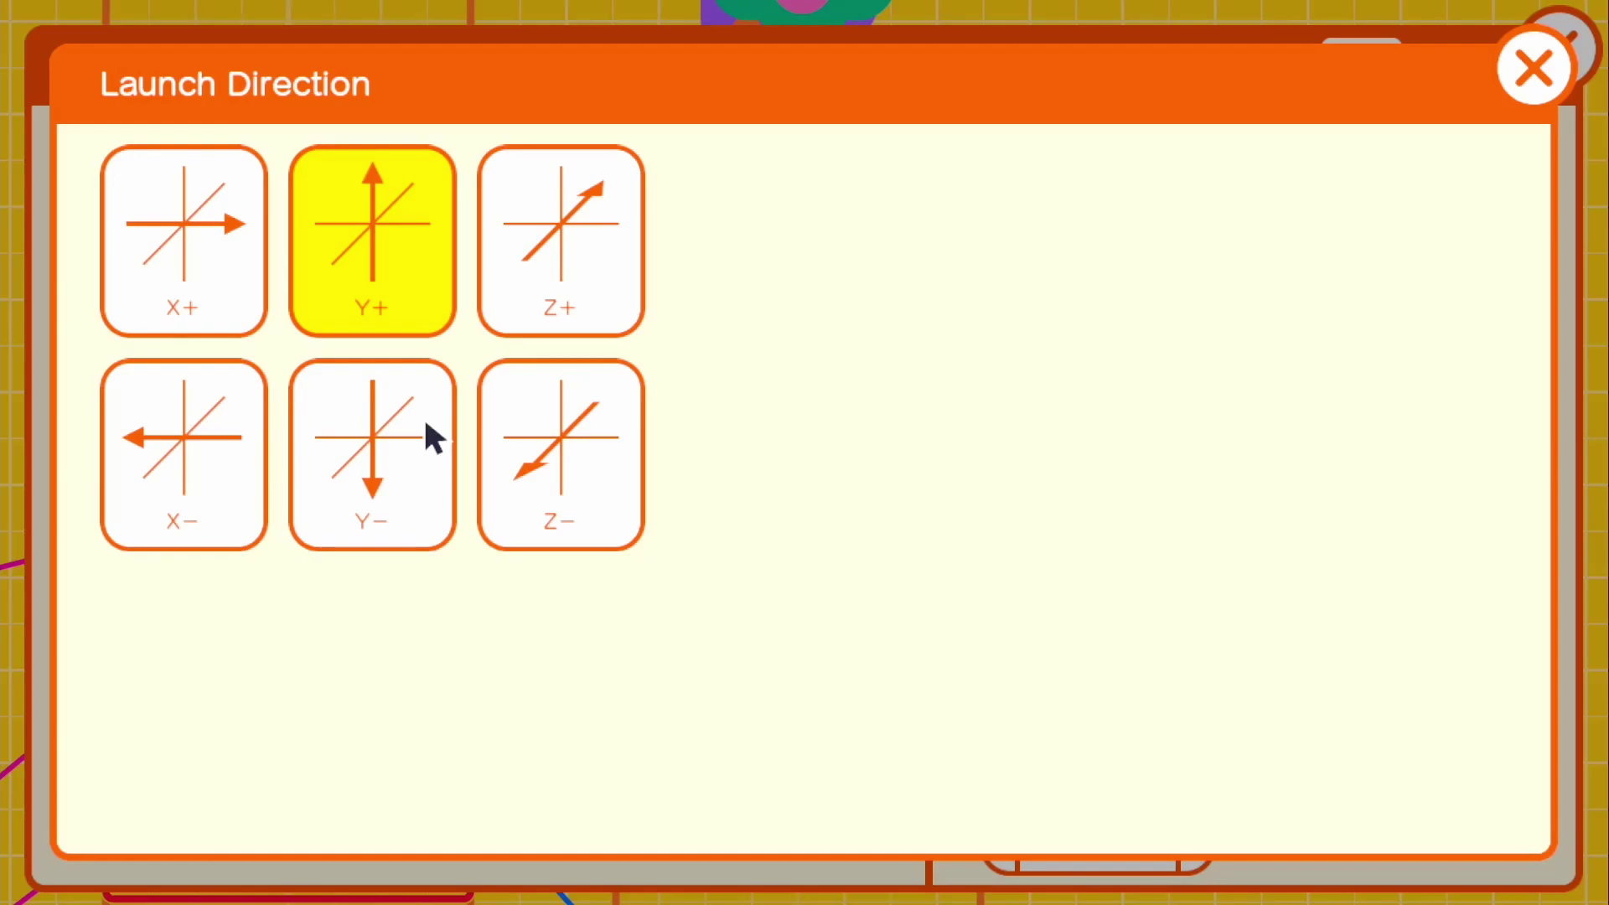
click(560, 291)
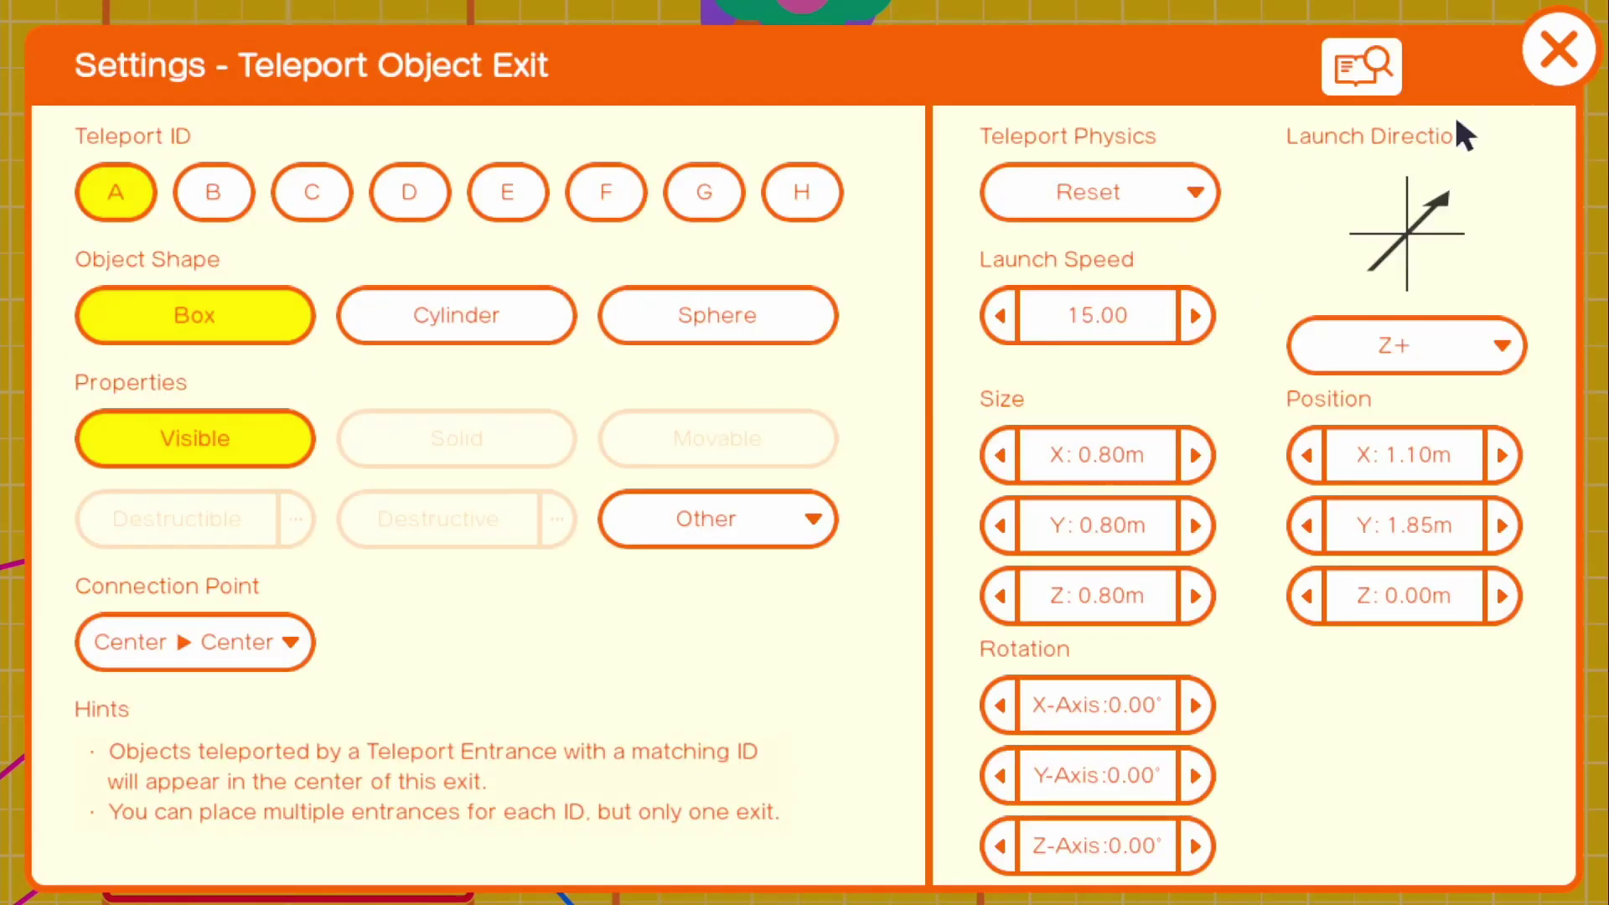
click(1542, 74)
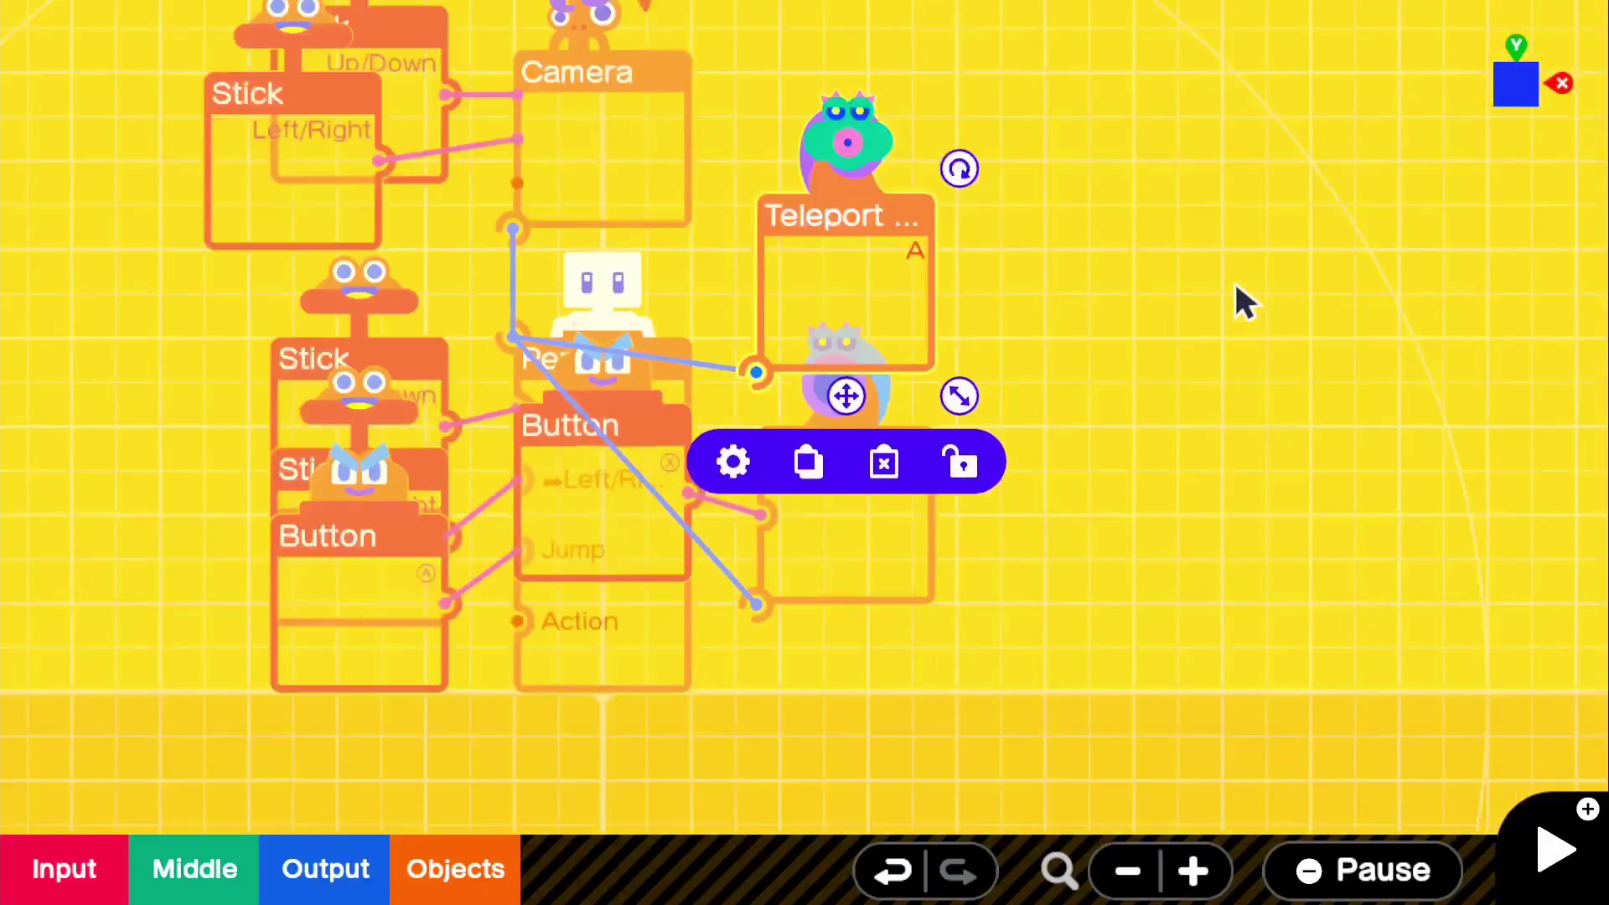
key(plus)
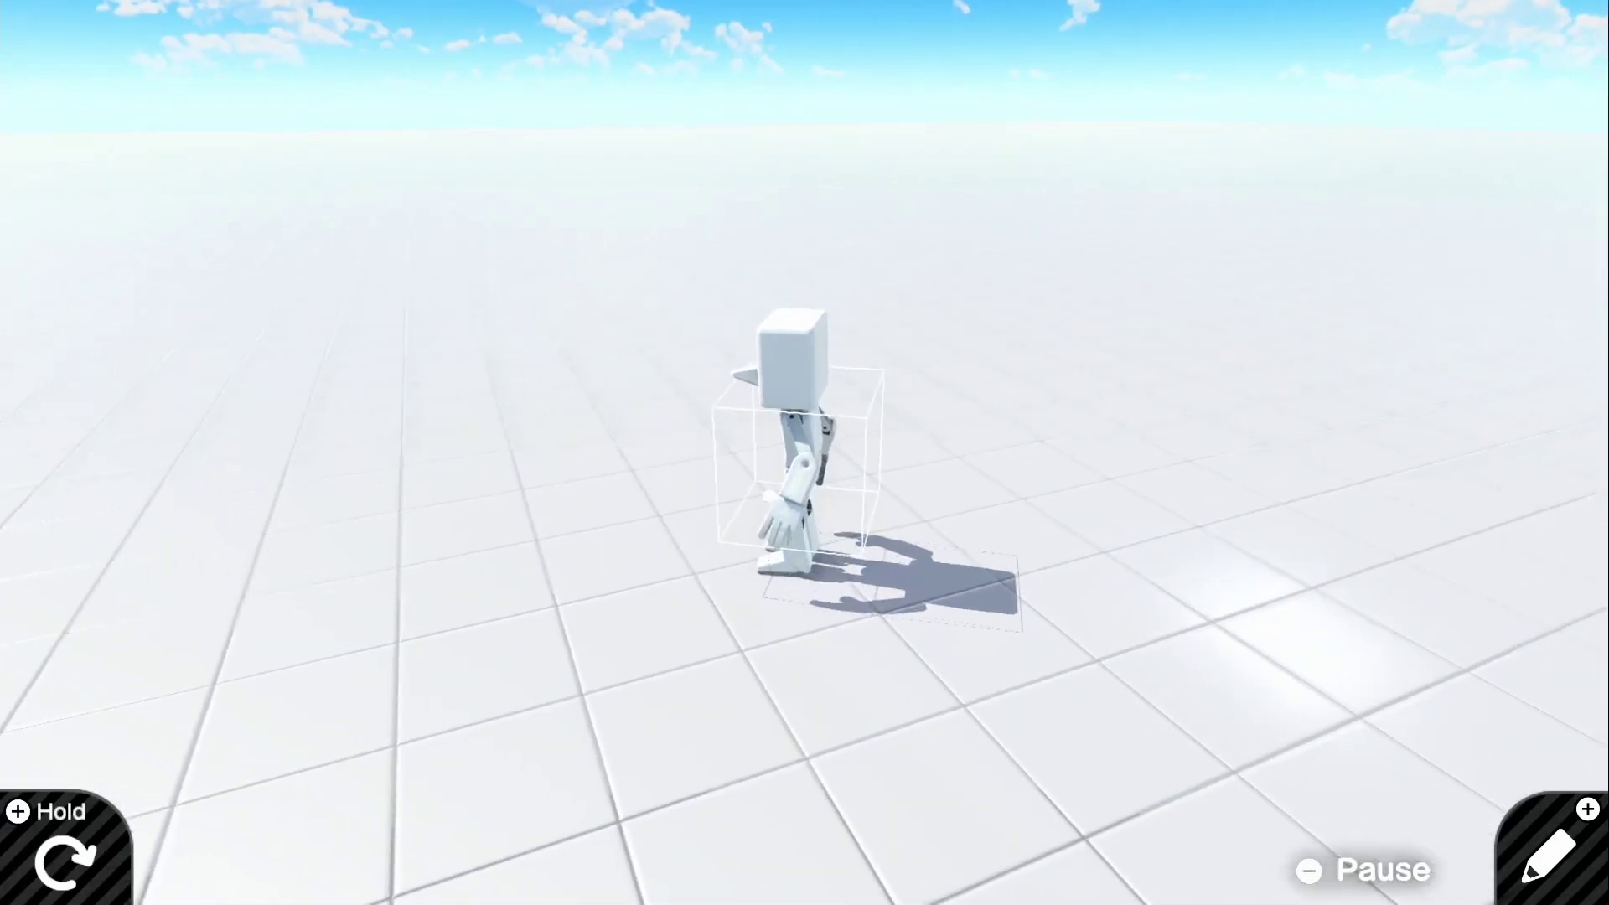
key(plus)
key(plus)
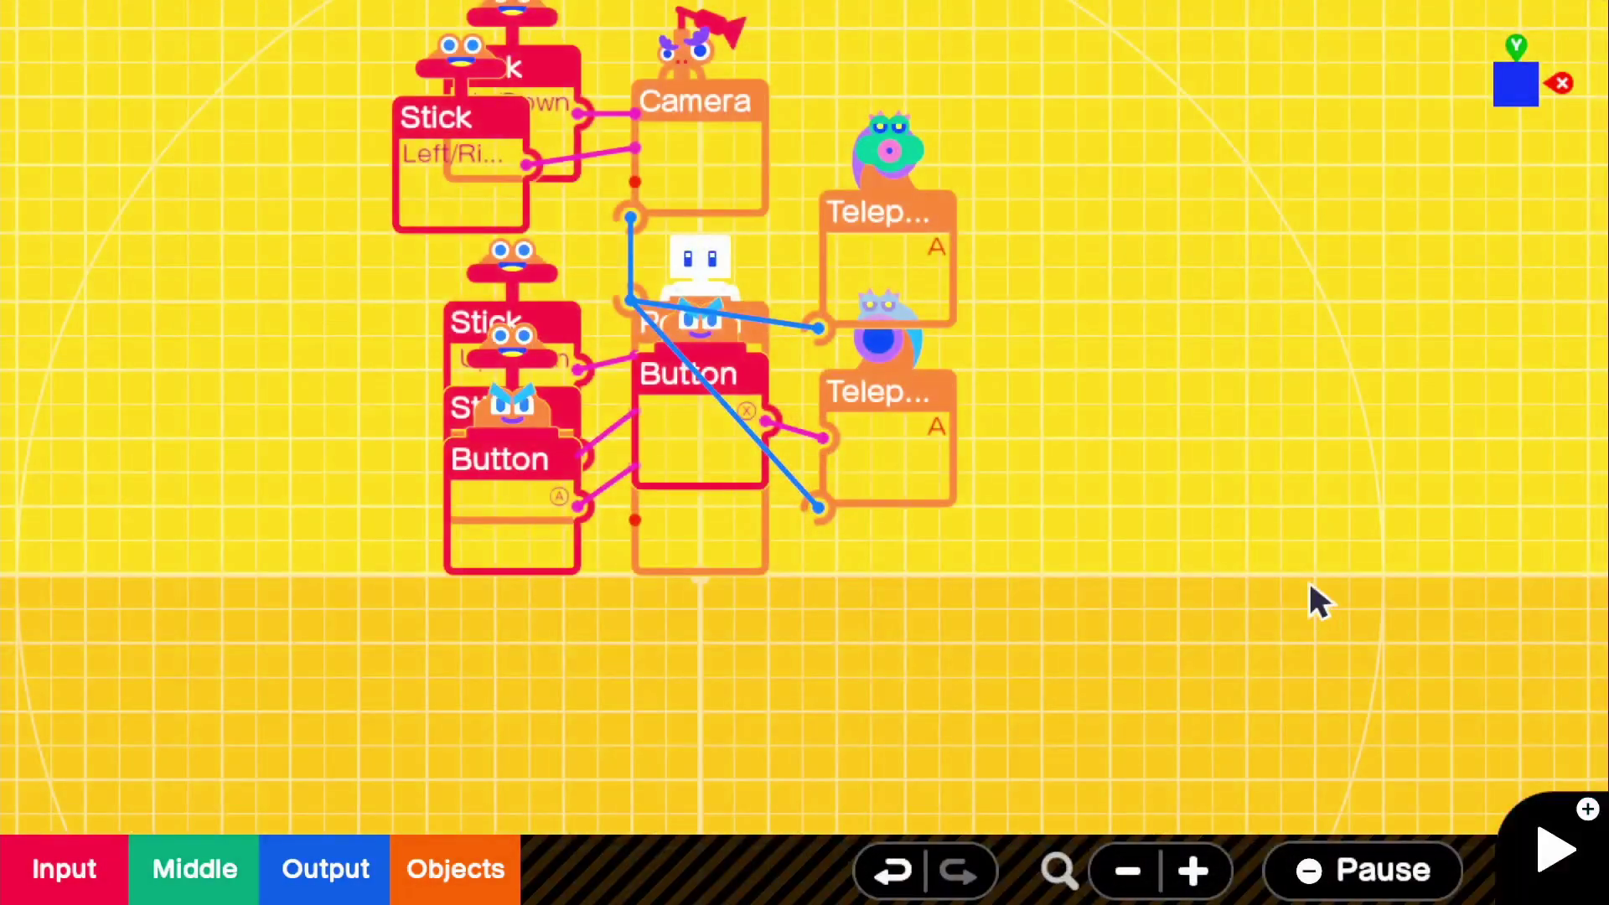
Step: Change the teleport exit's launch direction to Z− and test-run the game
scroll(1309, 584, up, 1)
click(972, 224)
click(797, 388)
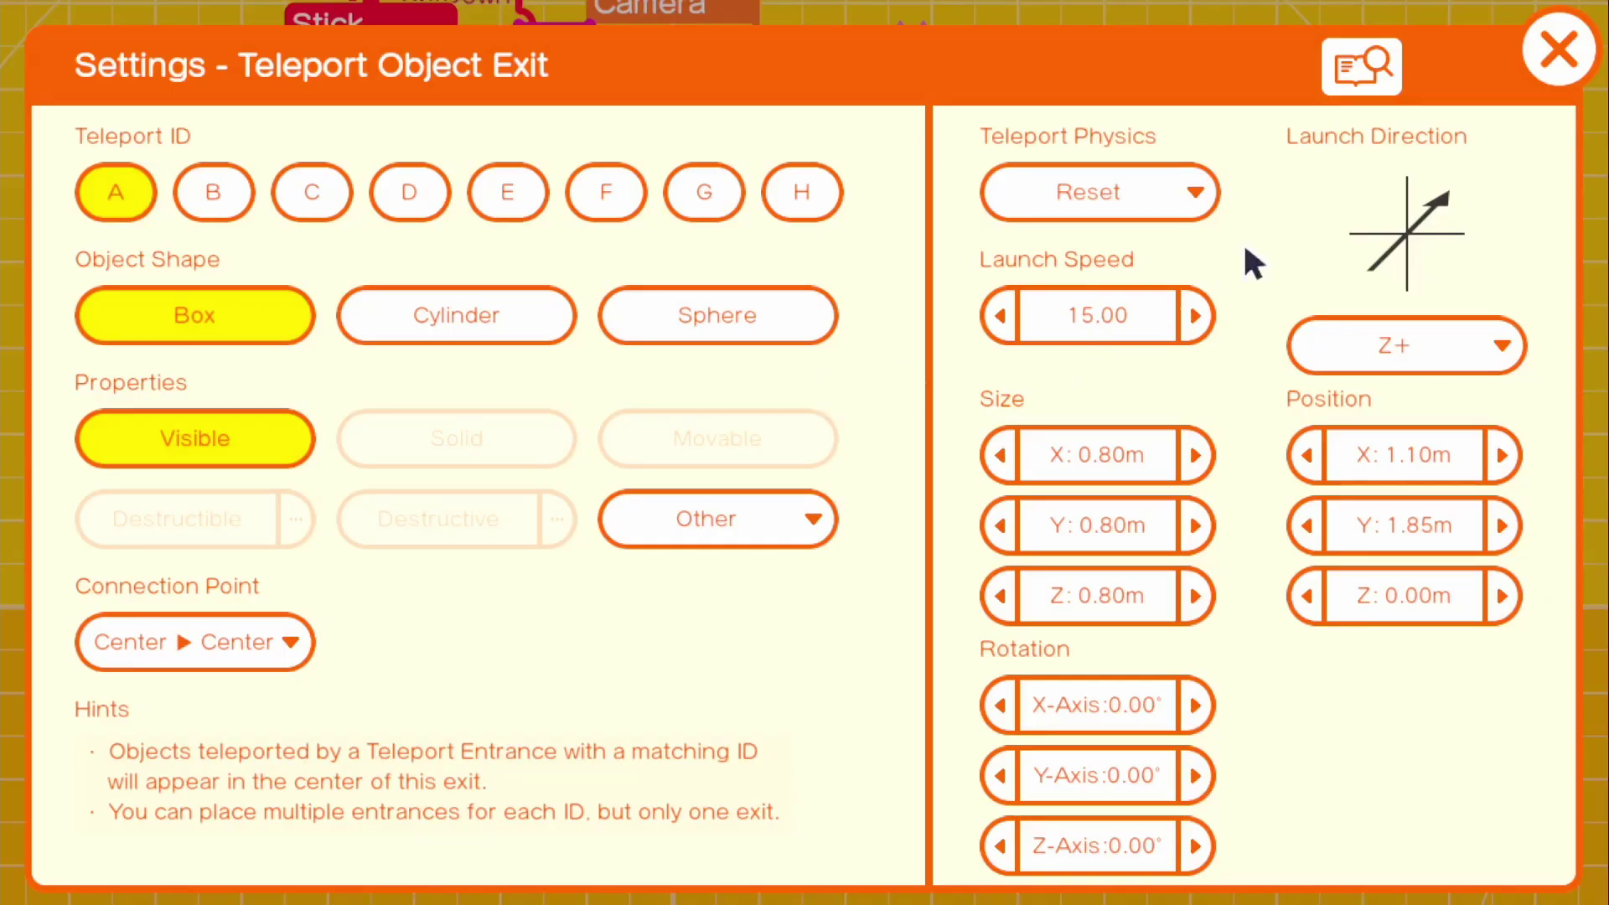
click(1429, 343)
click(605, 427)
click(1556, 55)
key(plus)
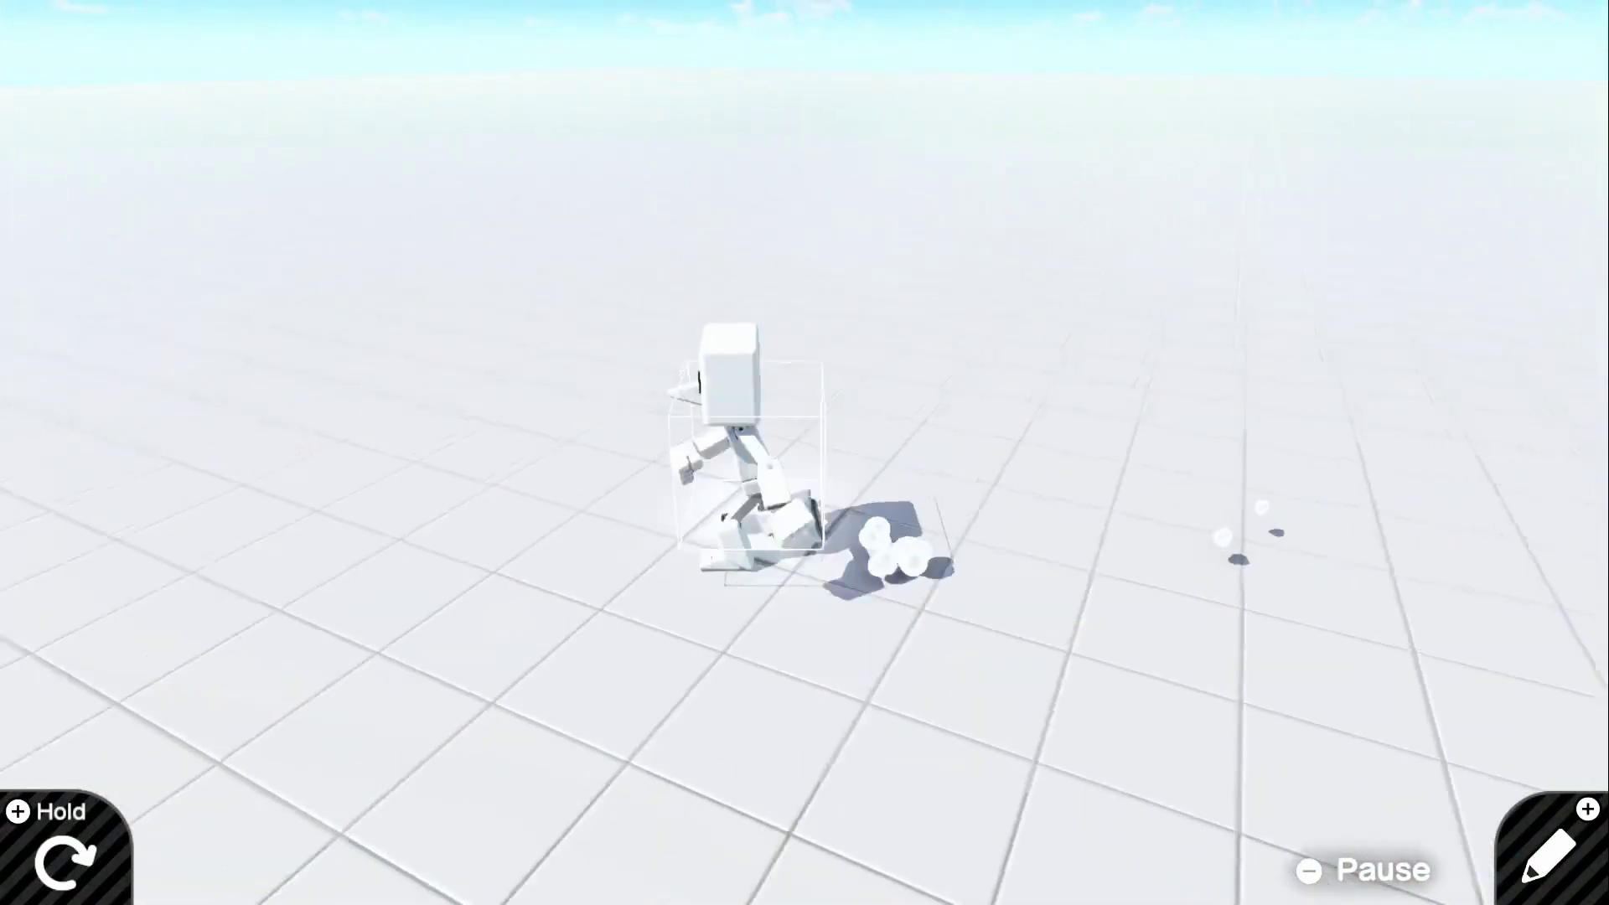
key(plus)
Step: Raise the teleport exit's launch speed to 30.00 and test-run the launch
click(918, 266)
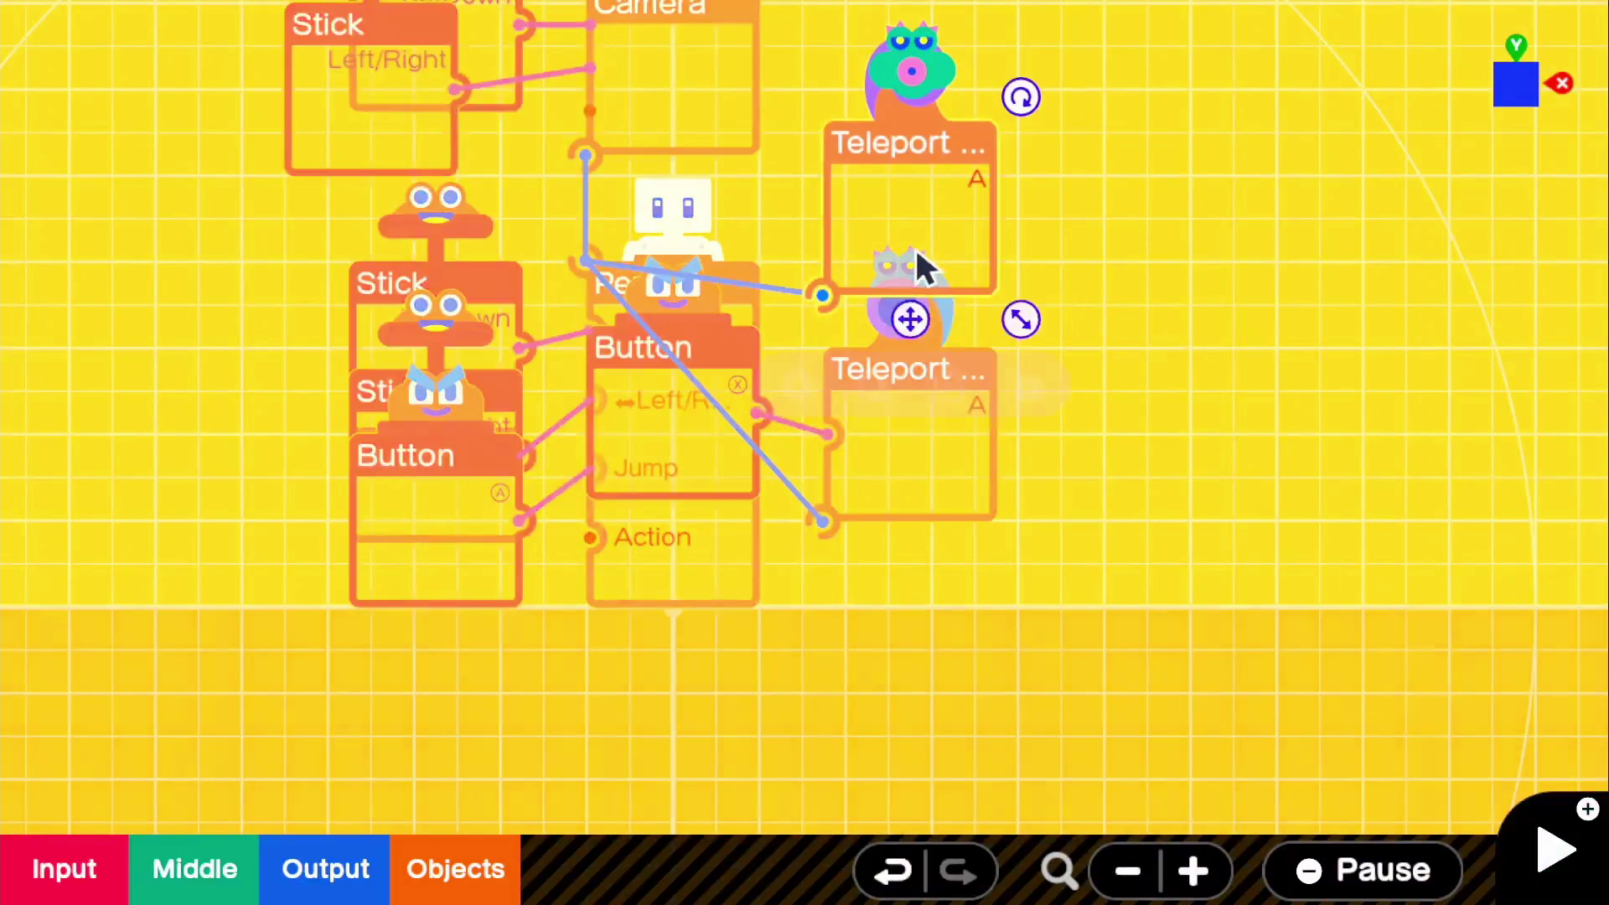
scroll(808, 388, up, 5)
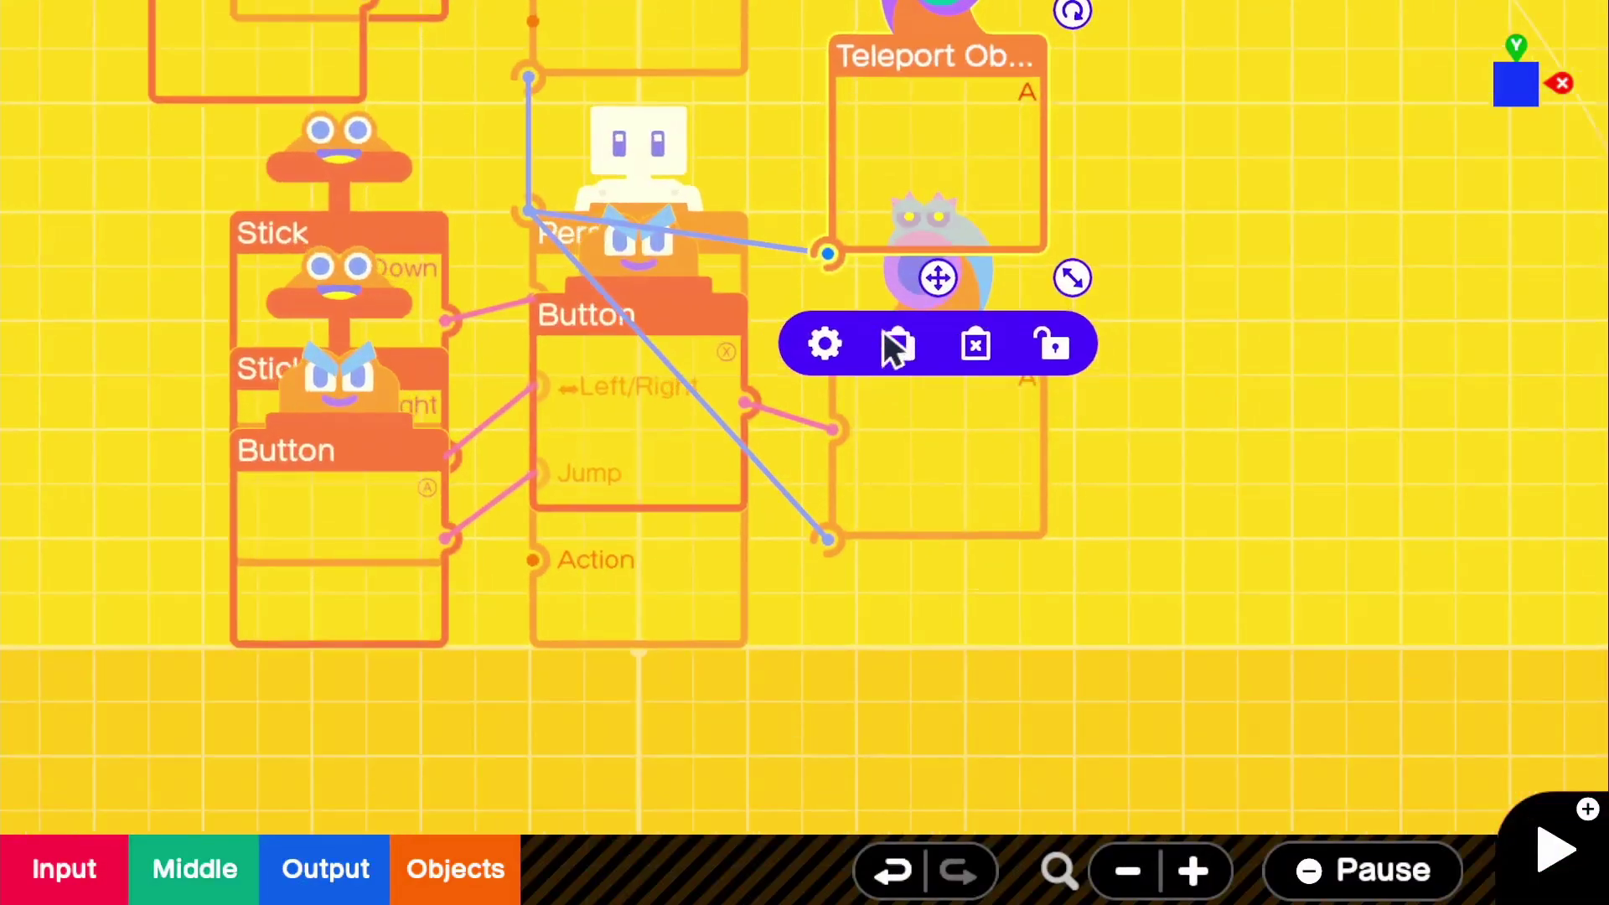
scroll(806, 431, up, 2)
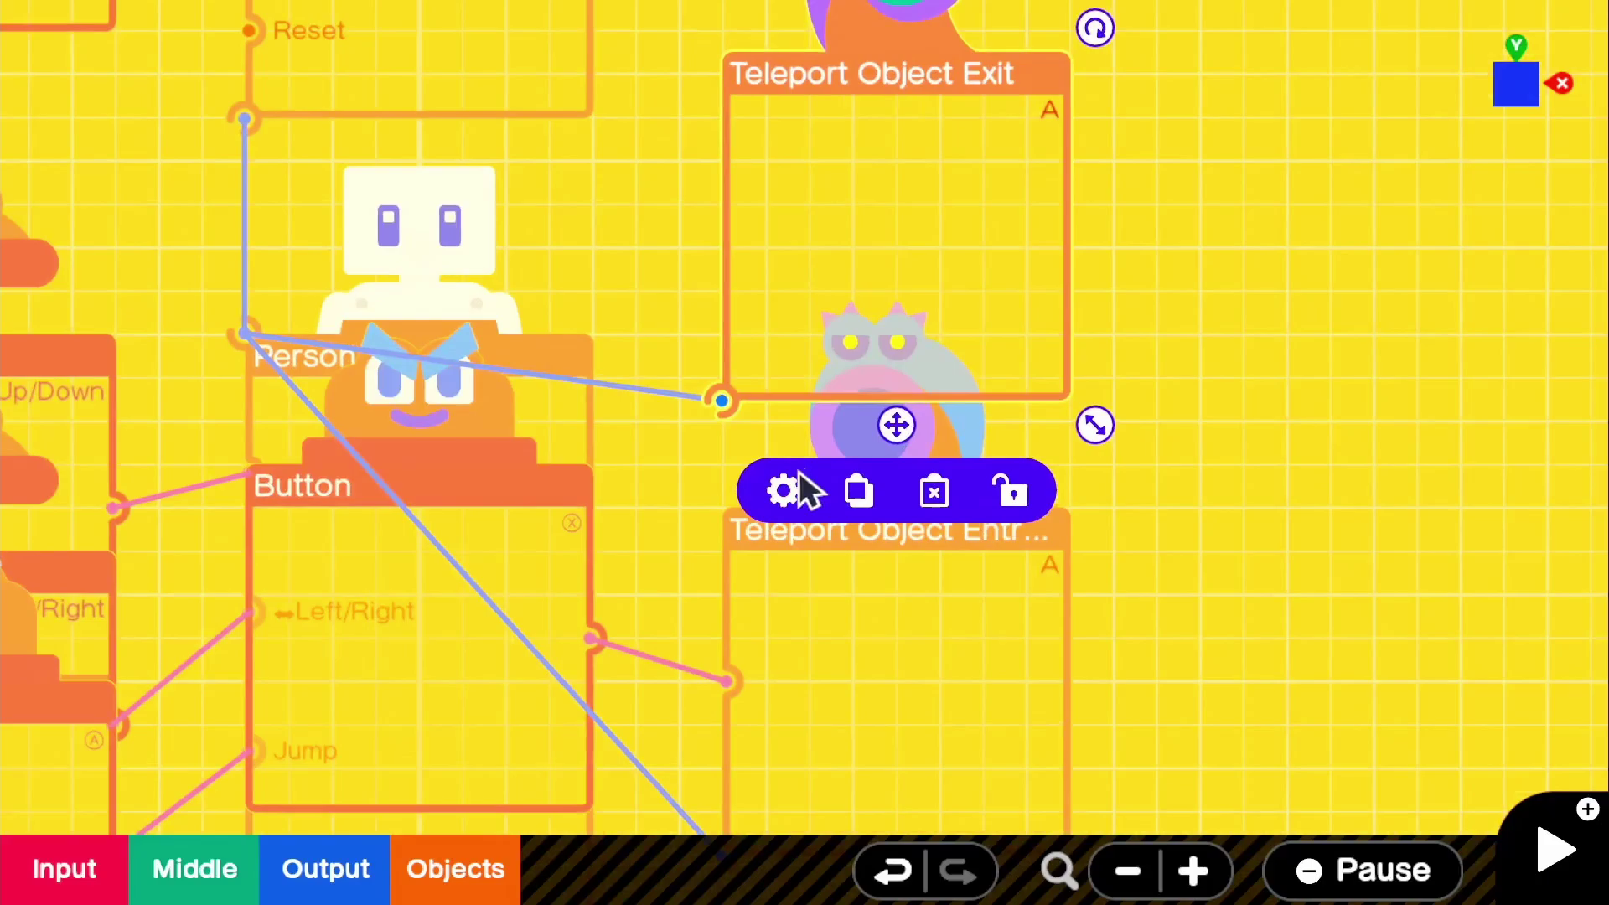
click(797, 487)
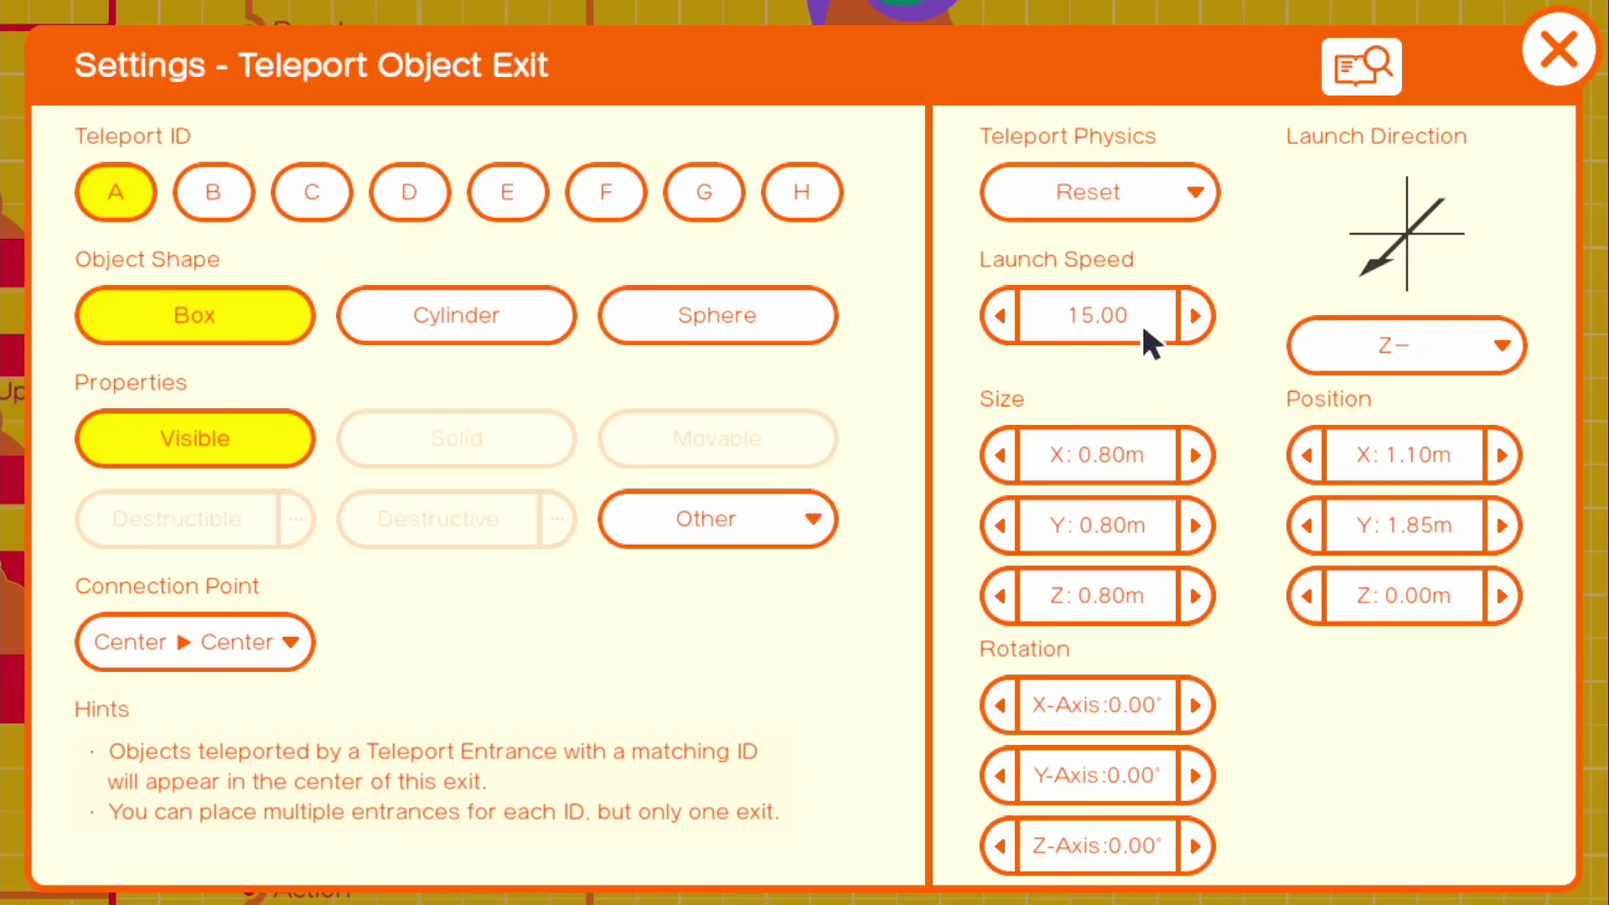
click(1197, 315)
click(1197, 315)
click(1197, 315)
click(1197, 315)
click(1197, 315)
click(1197, 315)
click(1197, 316)
click(1197, 315)
click(1197, 315)
click(1197, 315)
click(1586, 58)
click(1551, 852)
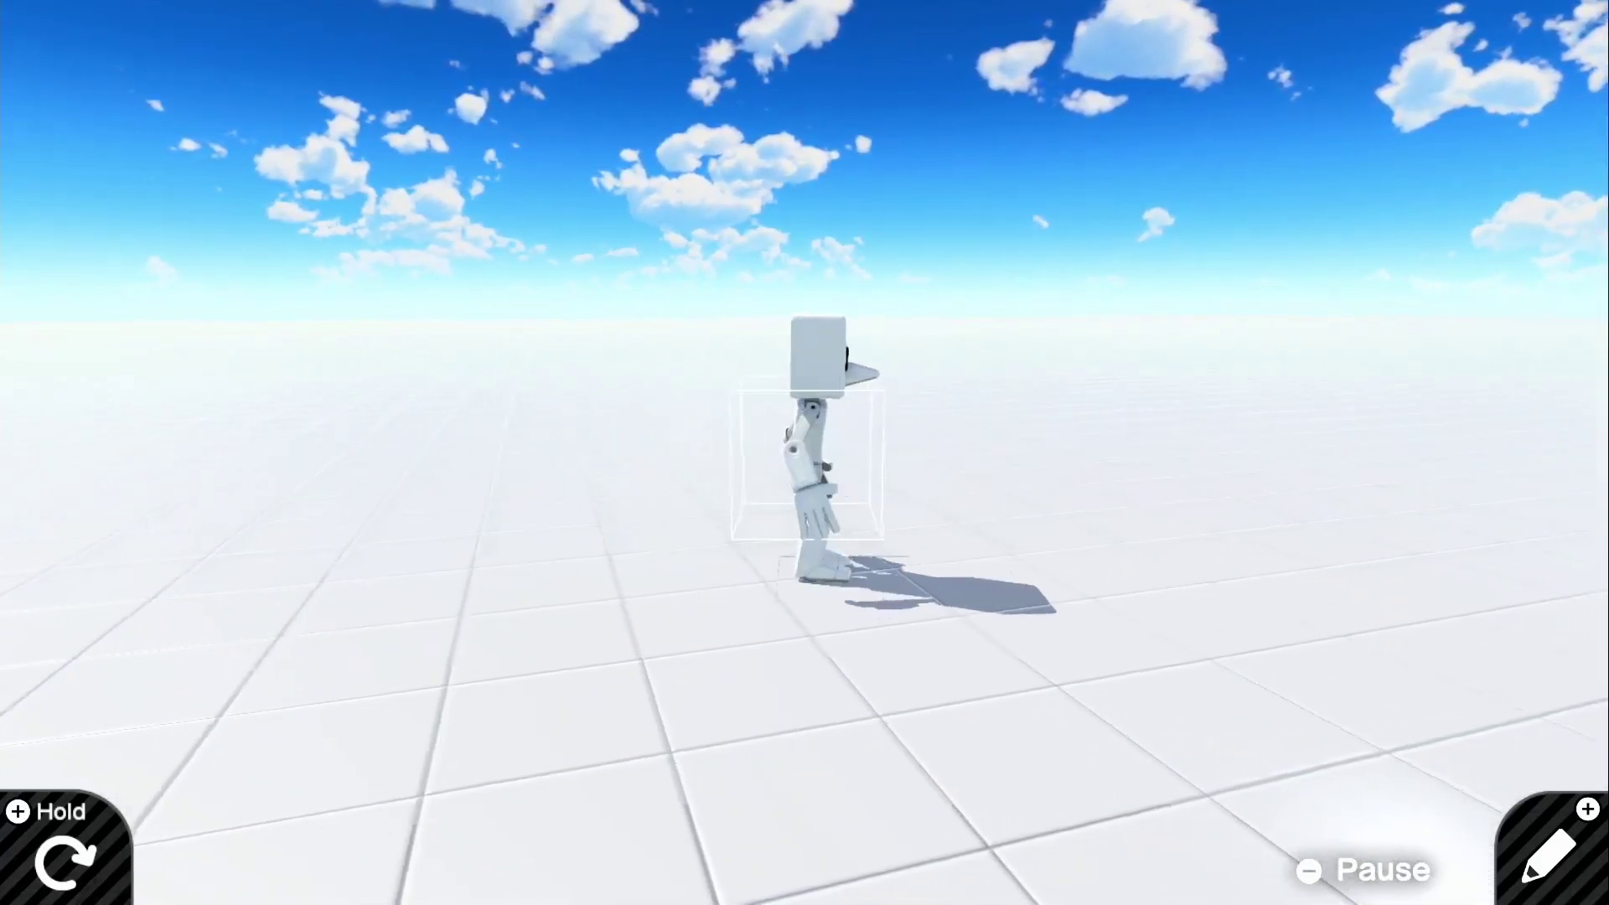
click(1548, 853)
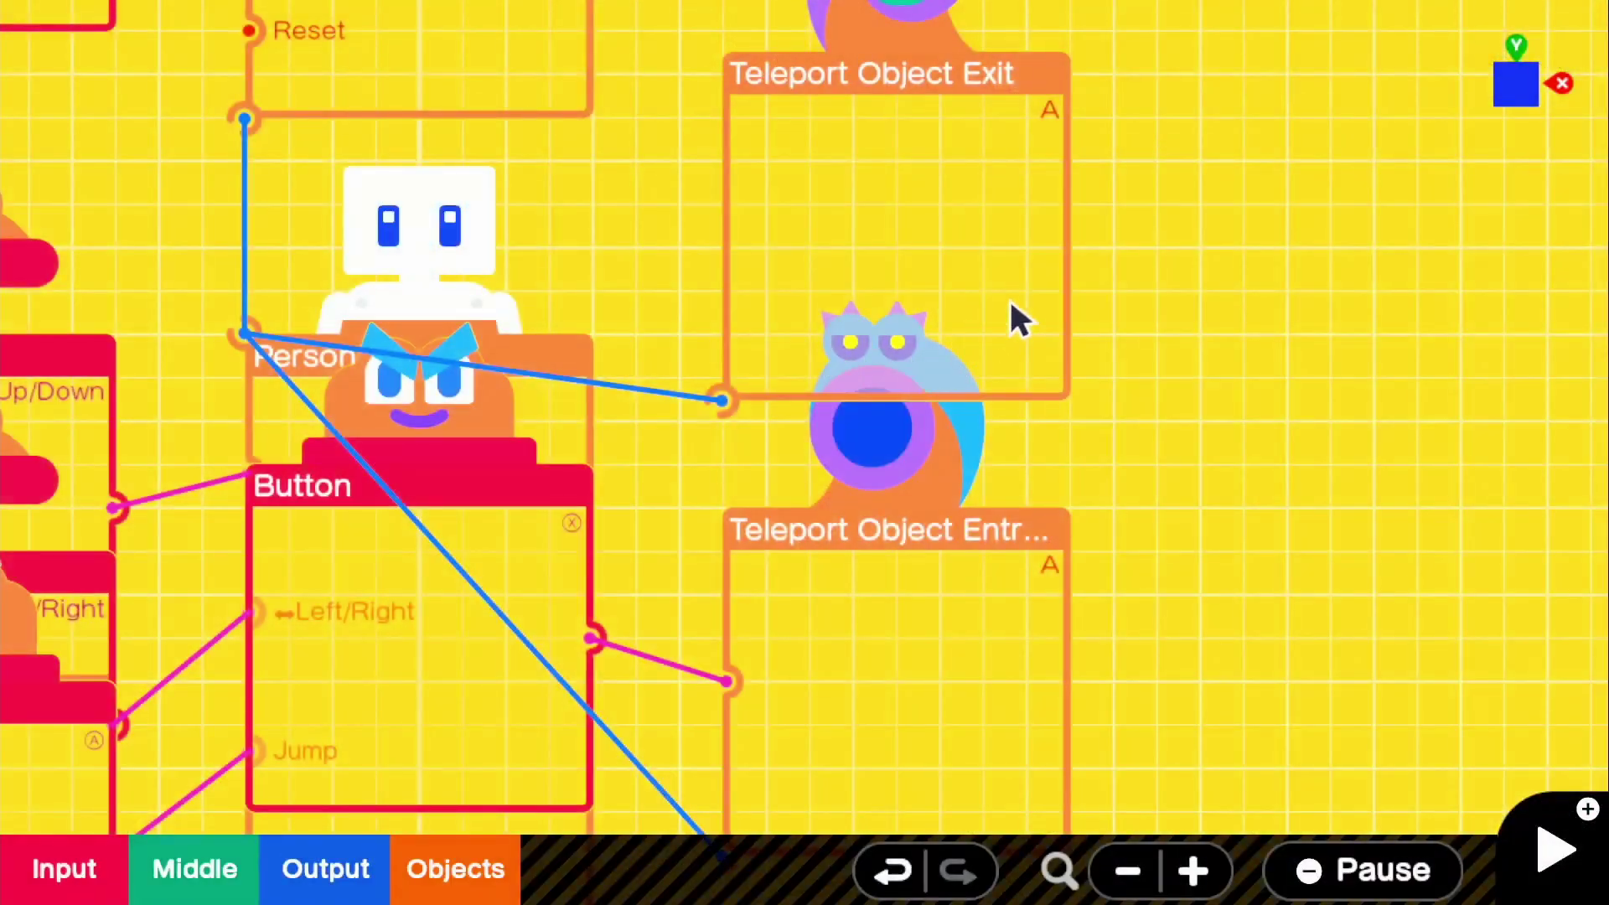
Step: Set the teleport exit's launch direction to X−, test-run the game and reselect the exit nodon
click(1019, 320)
click(782, 492)
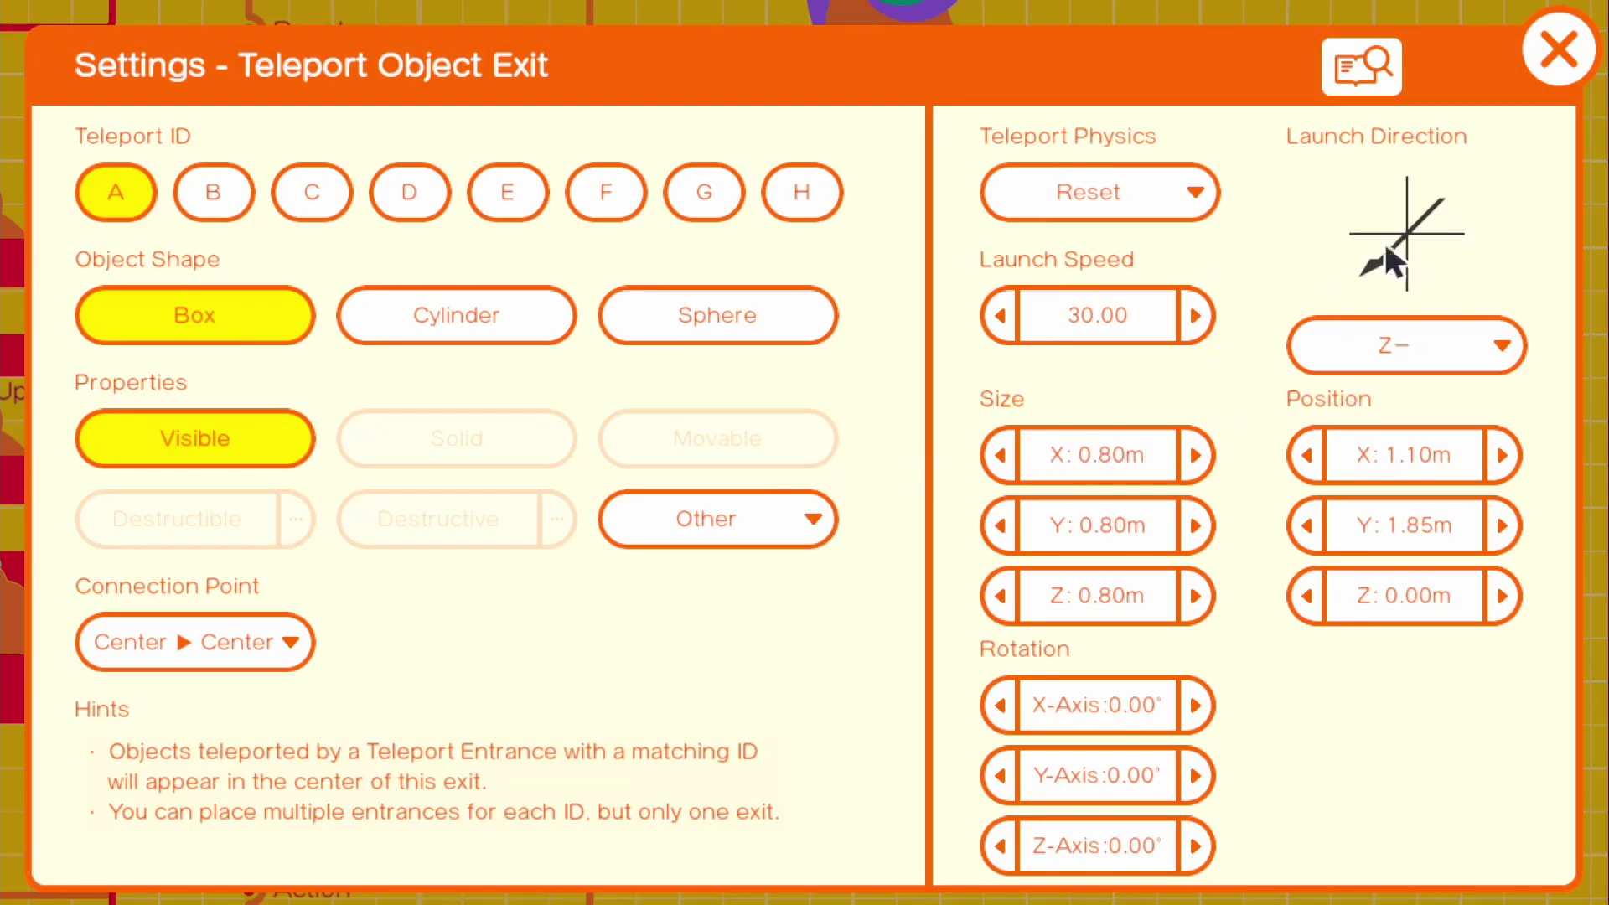
click(1401, 344)
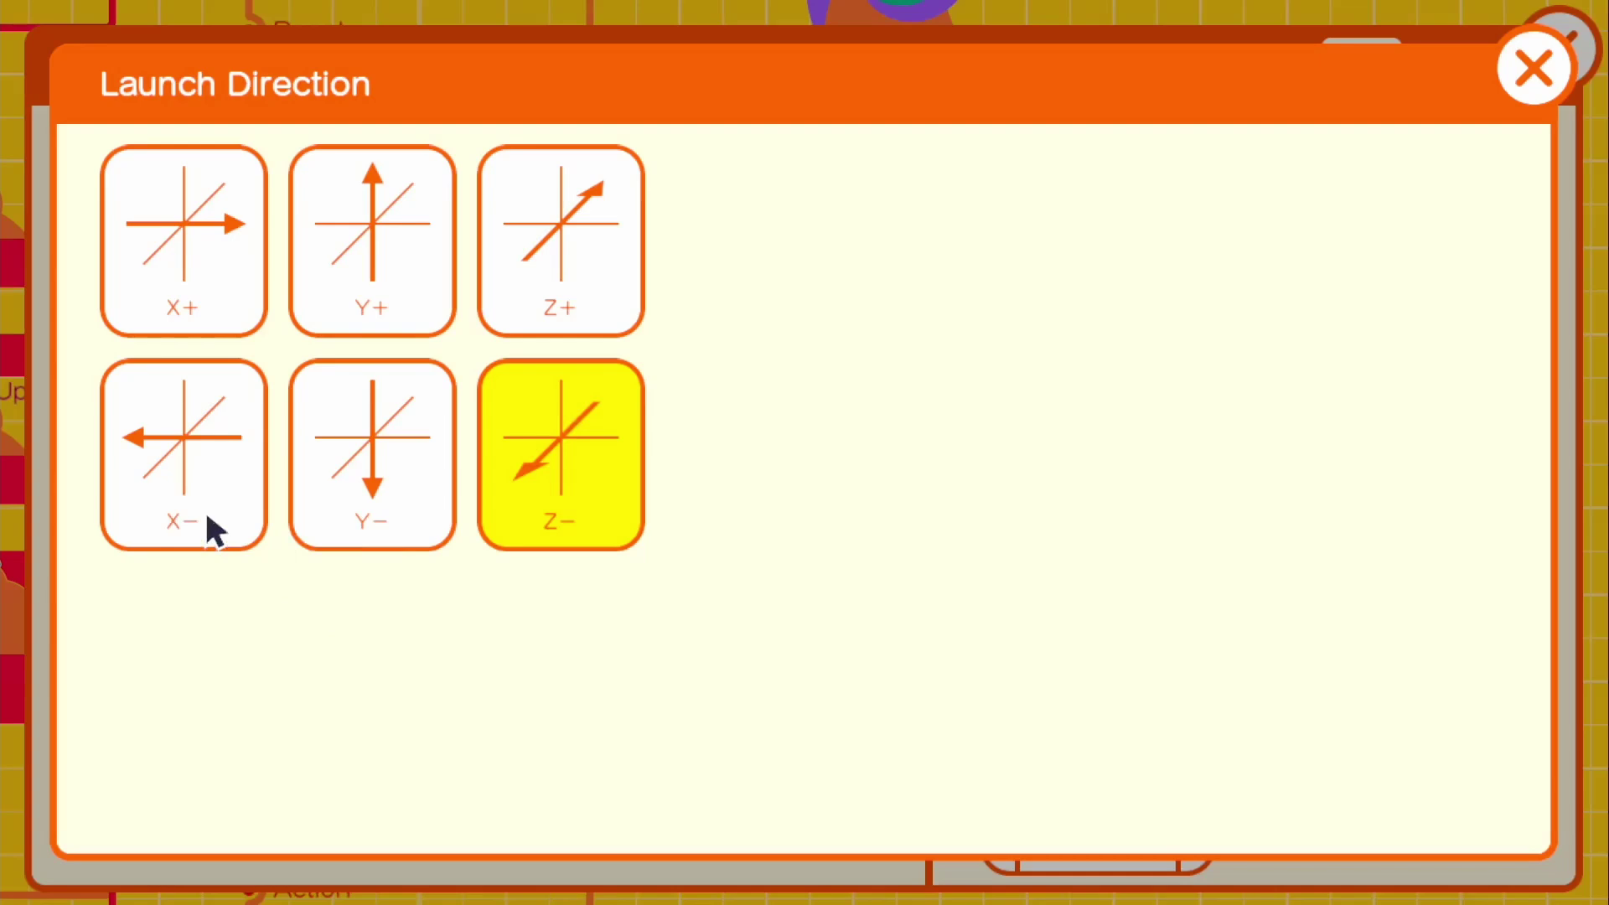
click(186, 519)
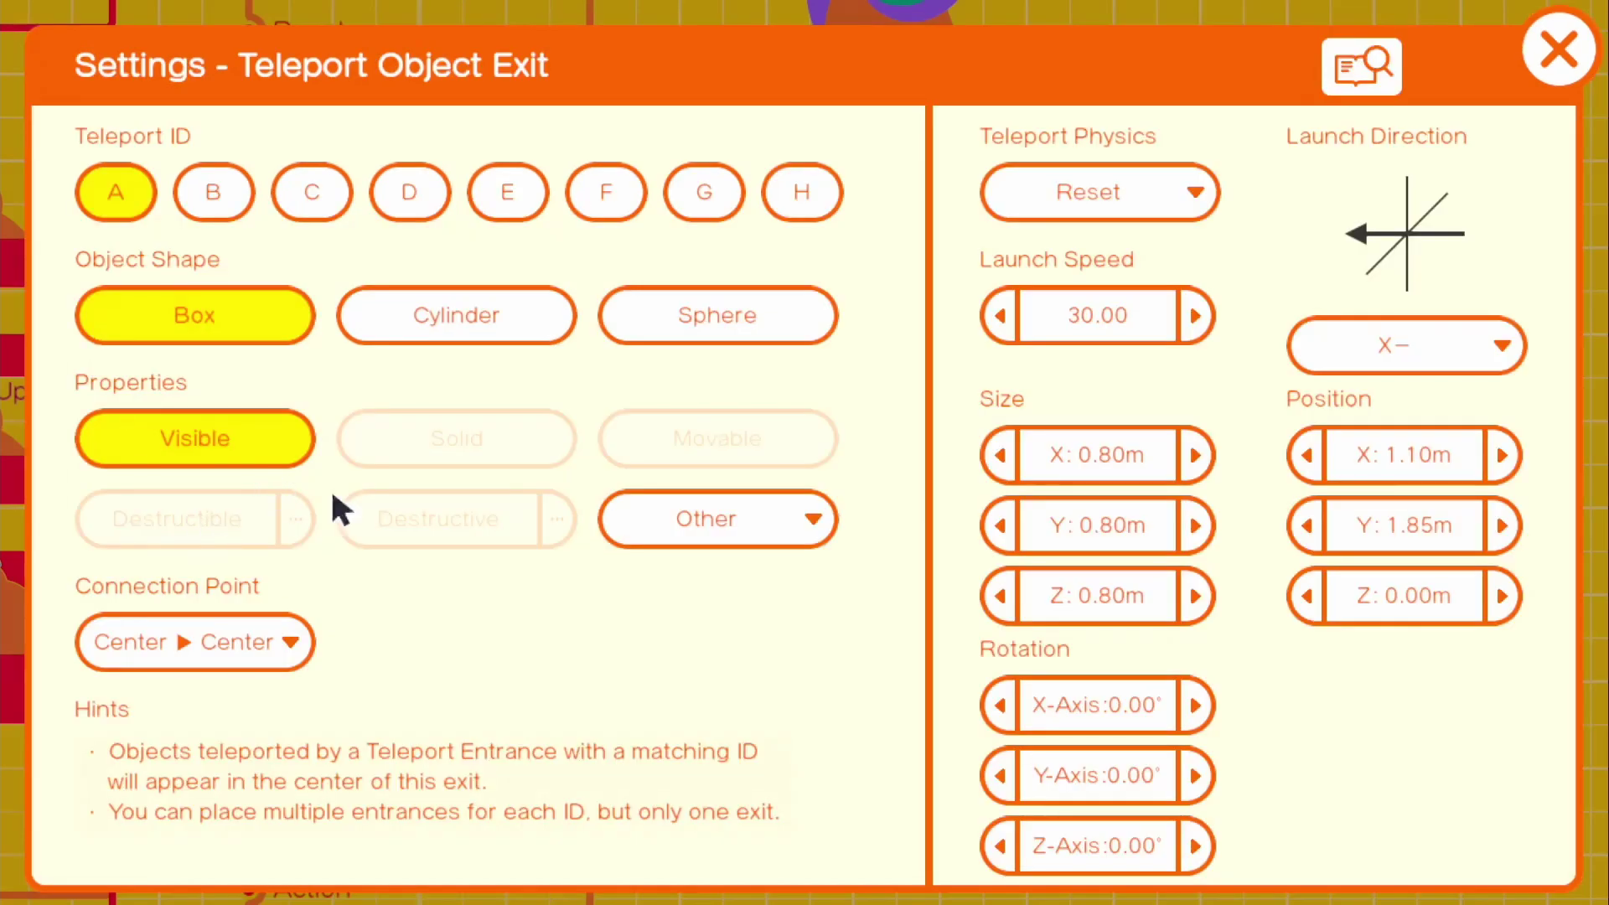
click(1556, 52)
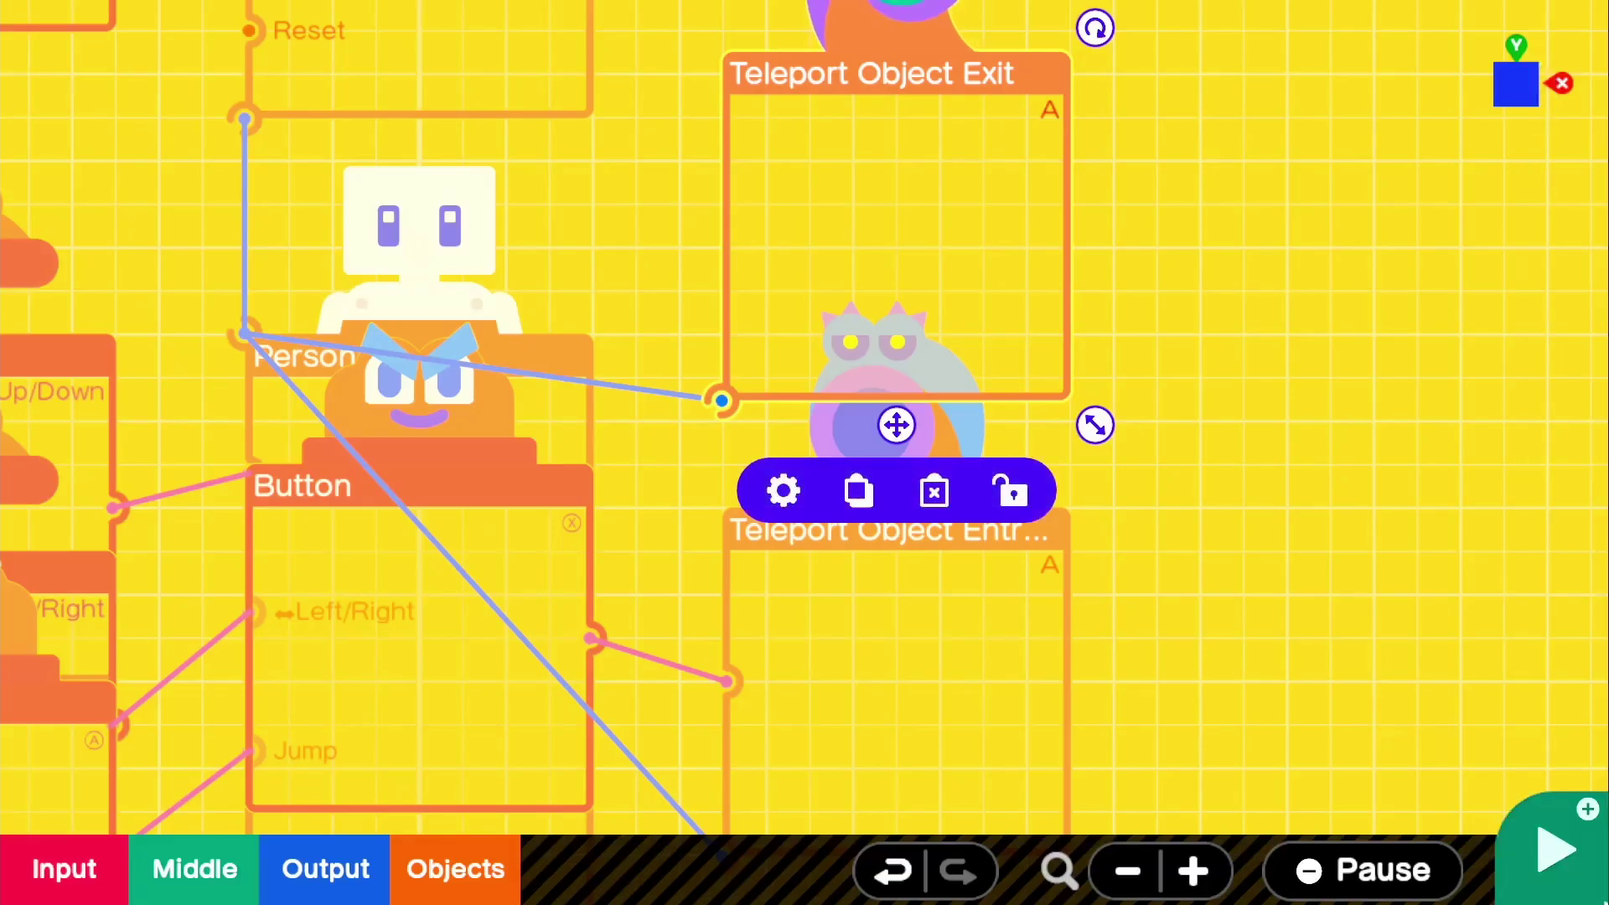
key(plus)
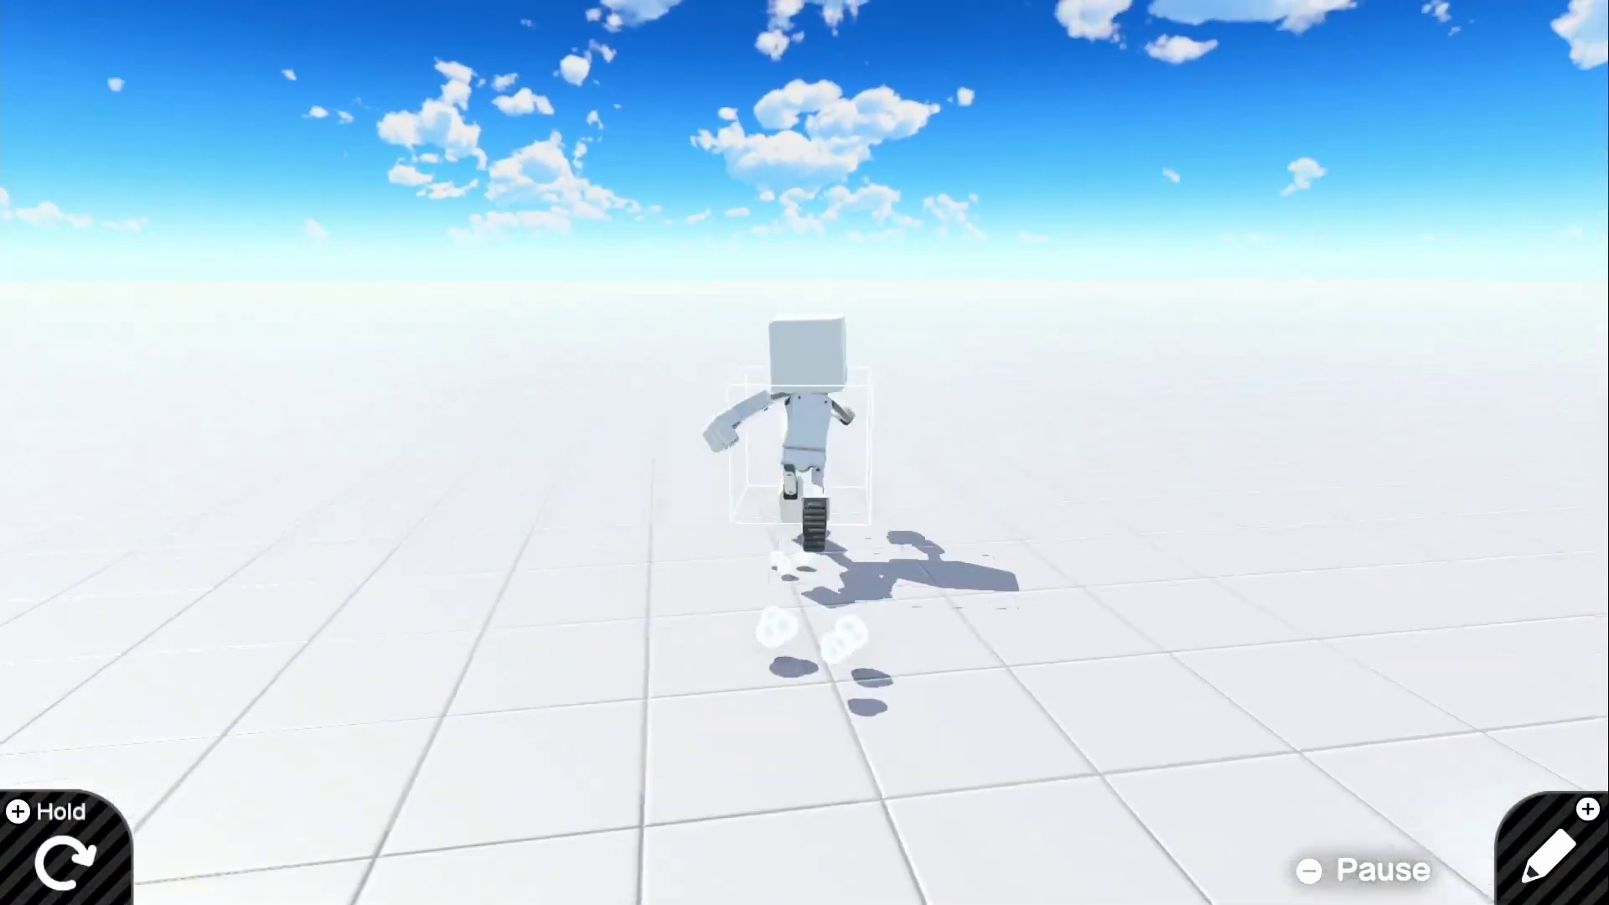
key(plus)
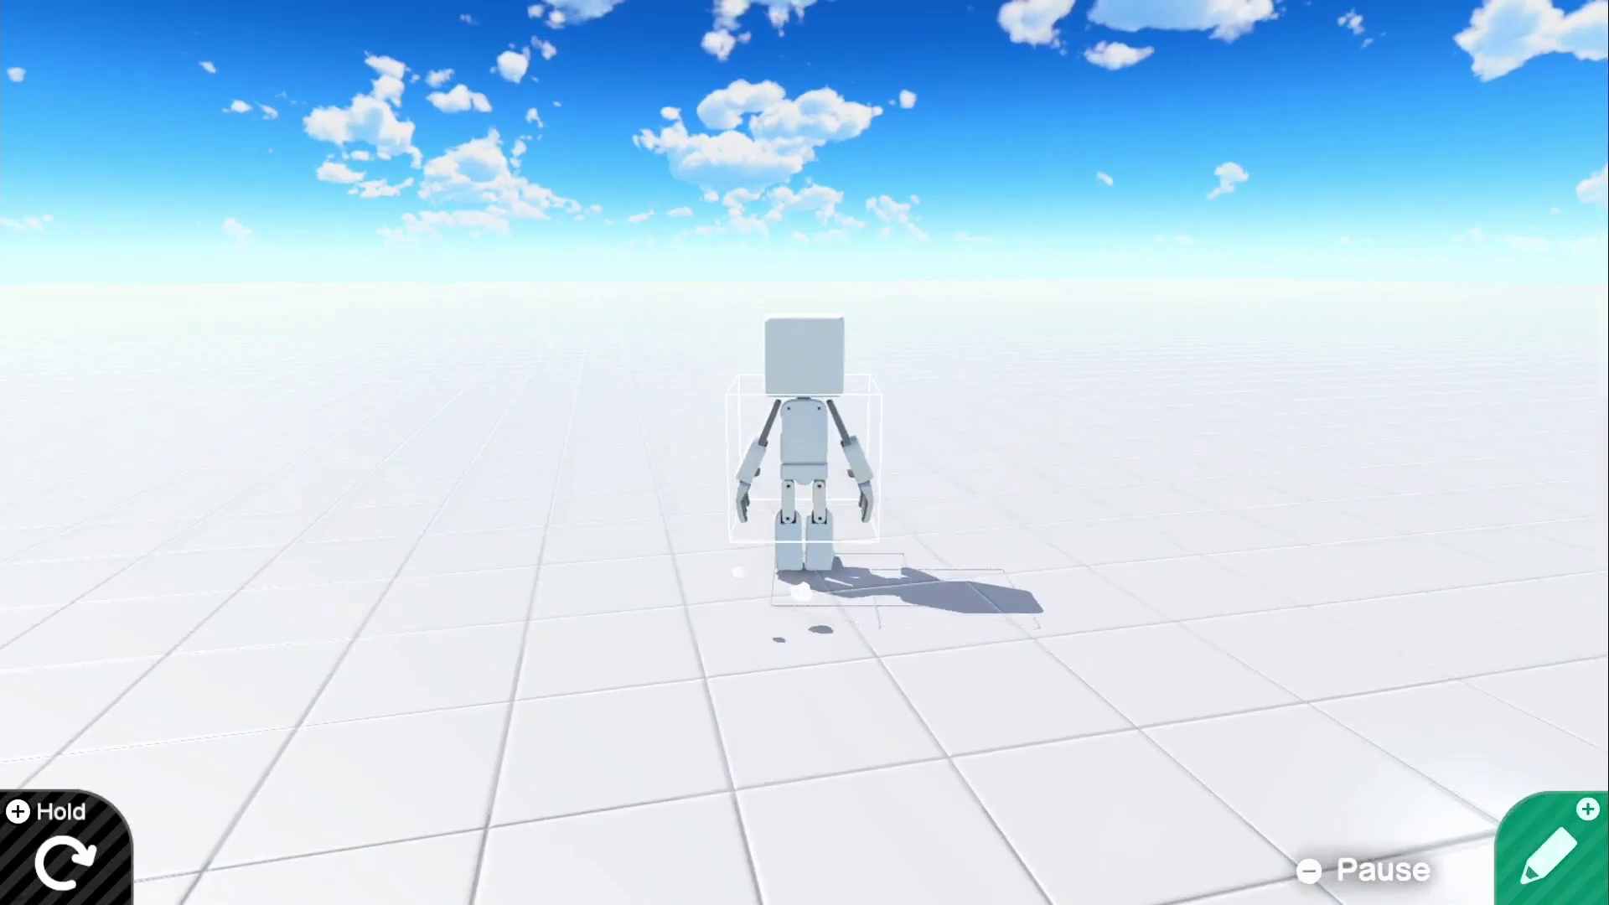
click(825, 298)
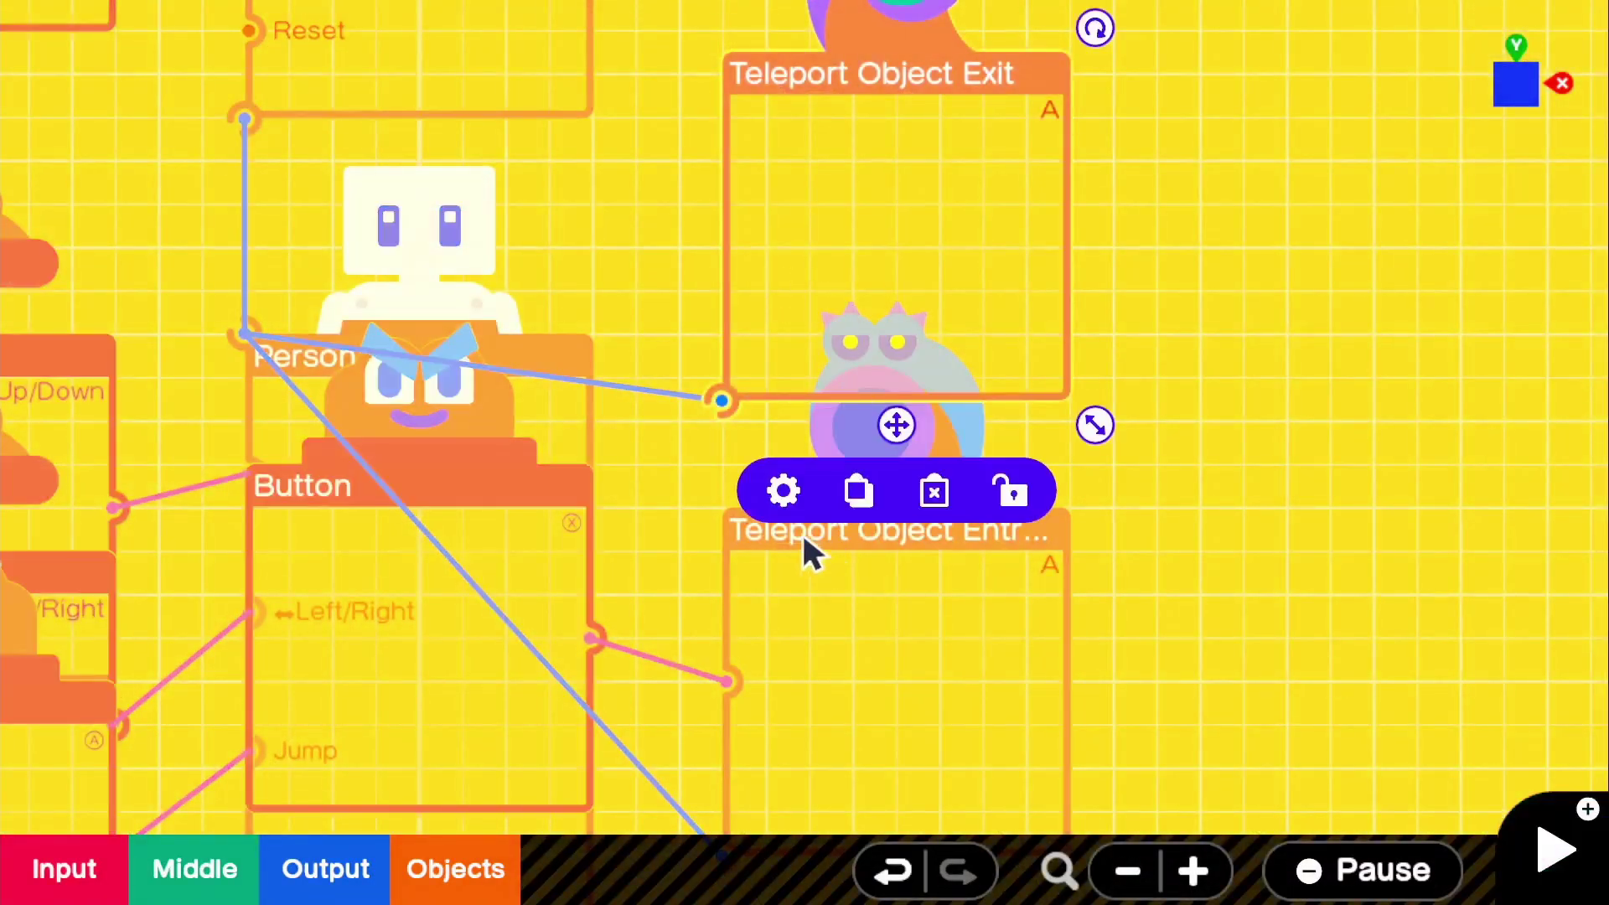
Step: Set the teleport exit's launch direction to Y+
click(783, 486)
click(1366, 339)
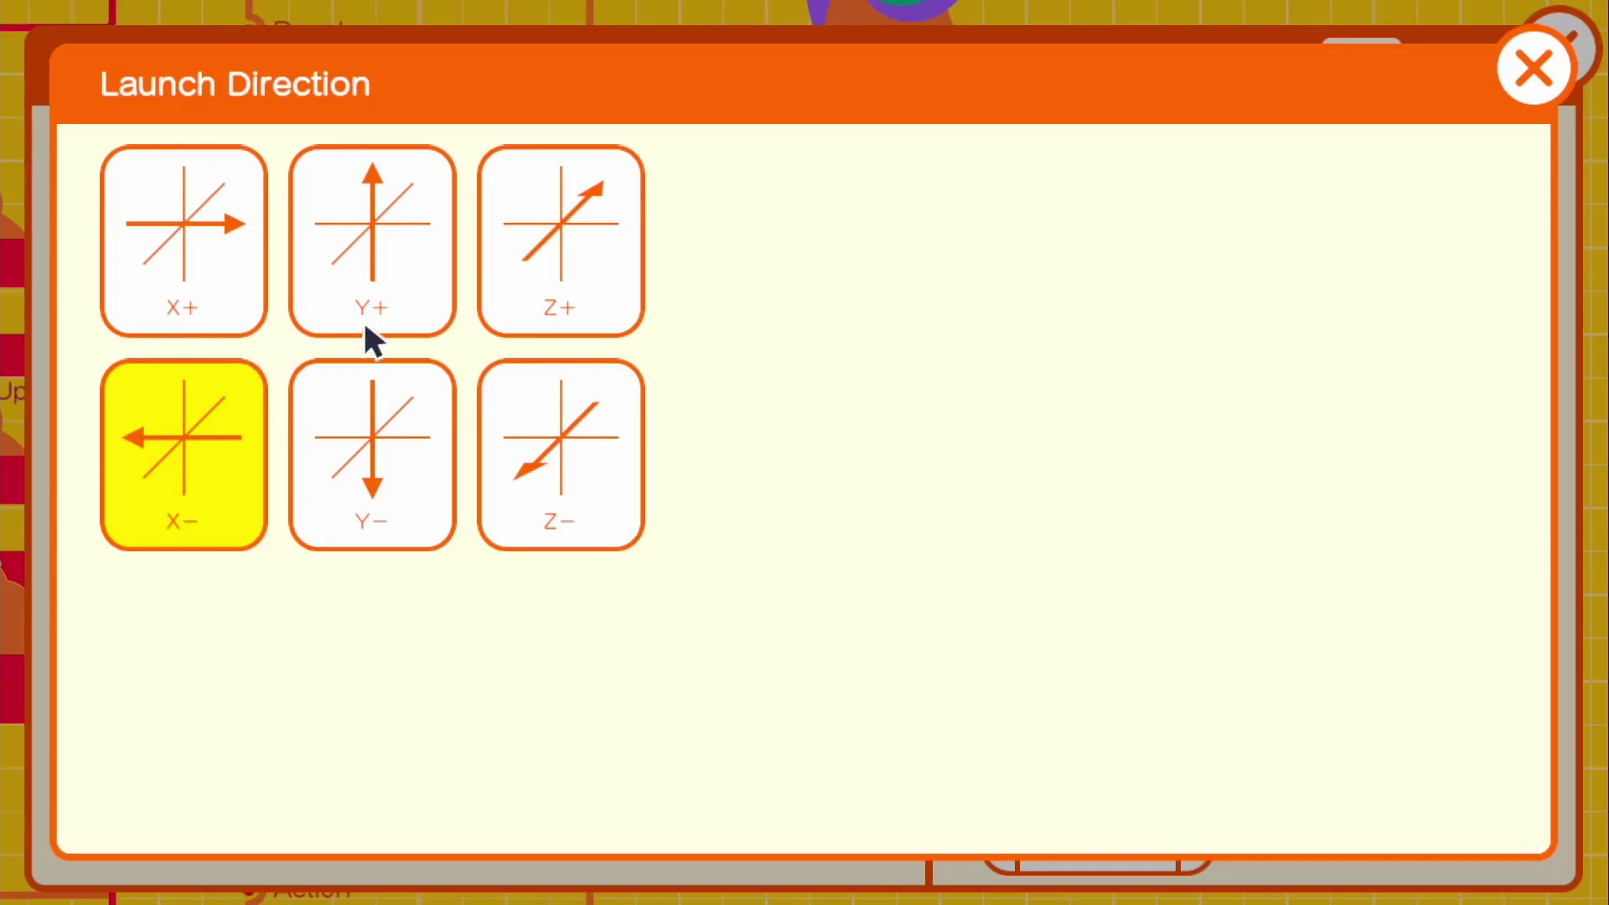
click(393, 276)
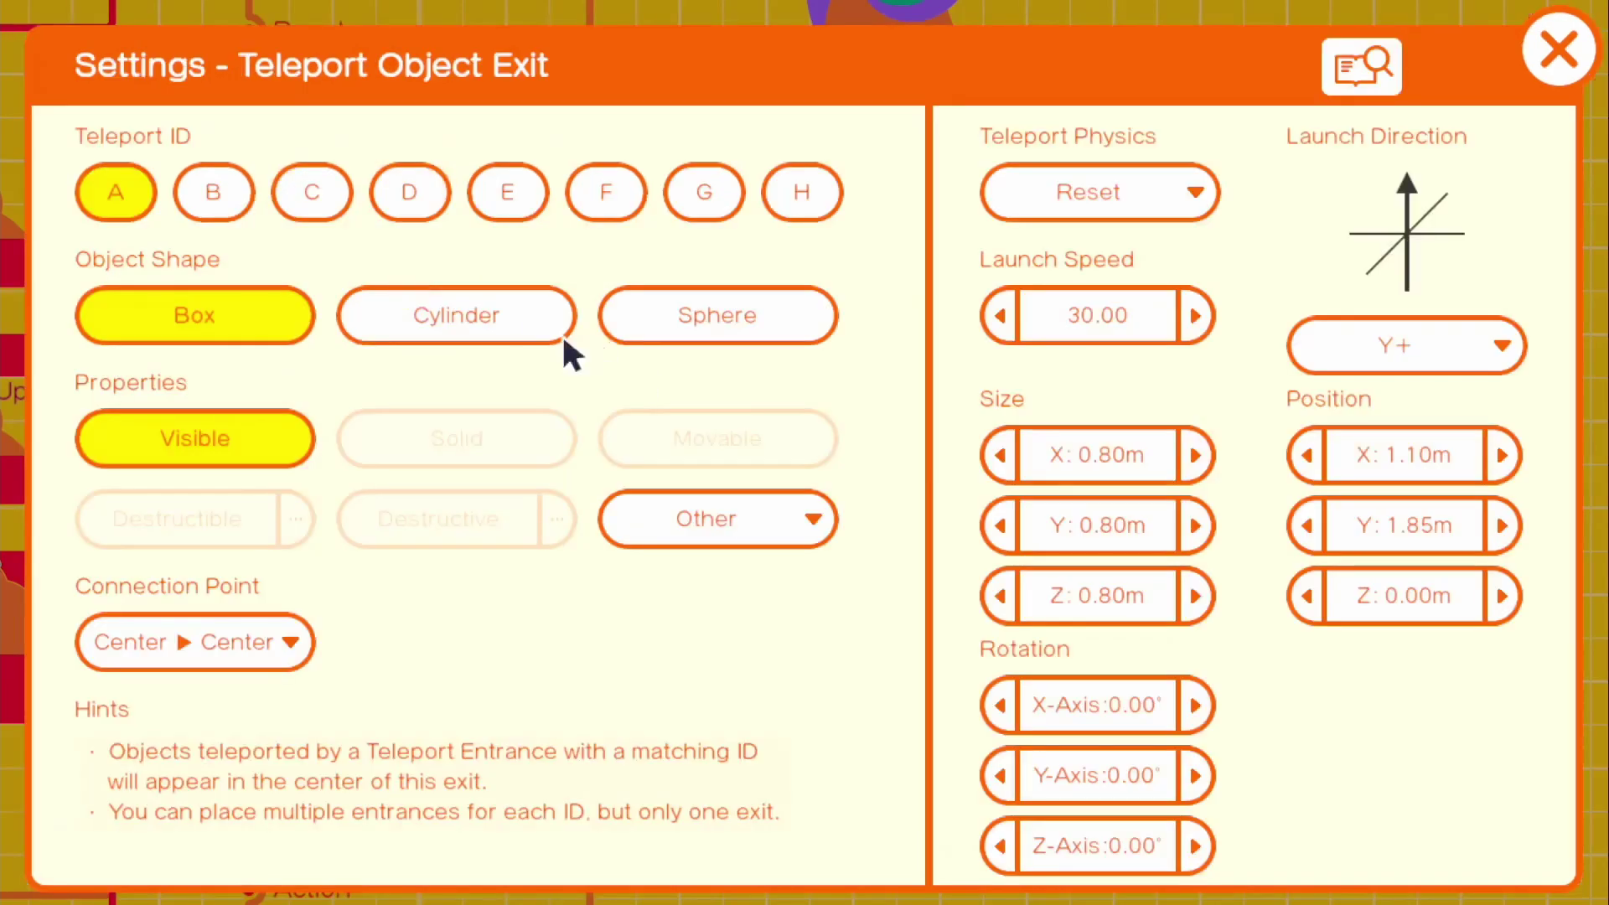
Step: Increase the teleport exit's launch speed further and test-run the upward launch before returning to the editor
click(1196, 319)
click(1195, 318)
click(1573, 57)
key(plus)
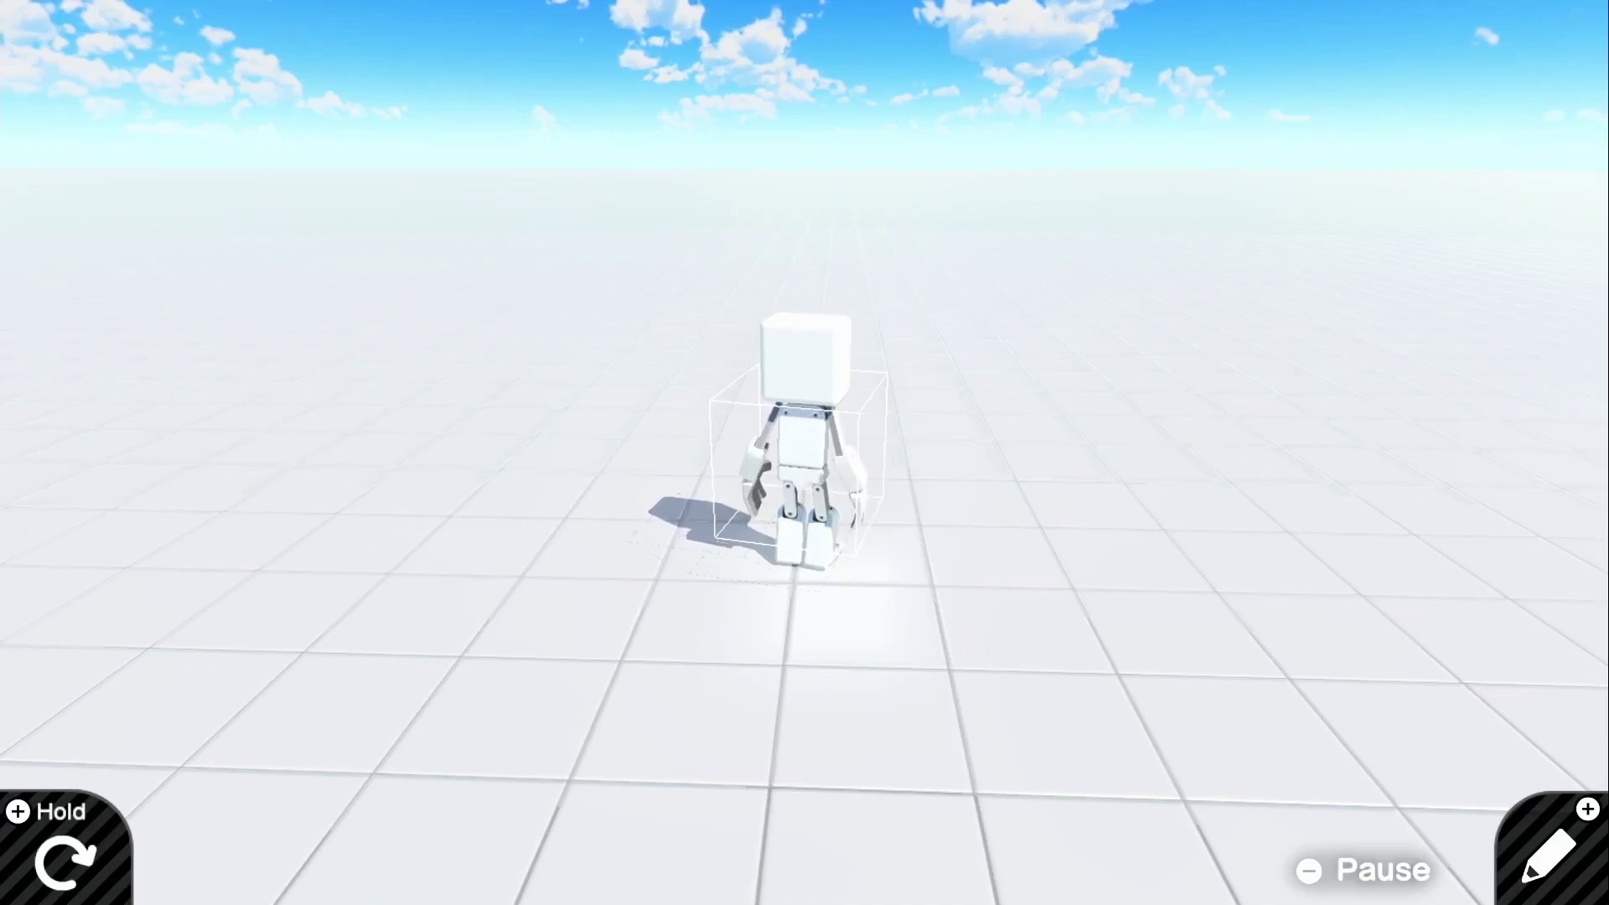
key(plus)
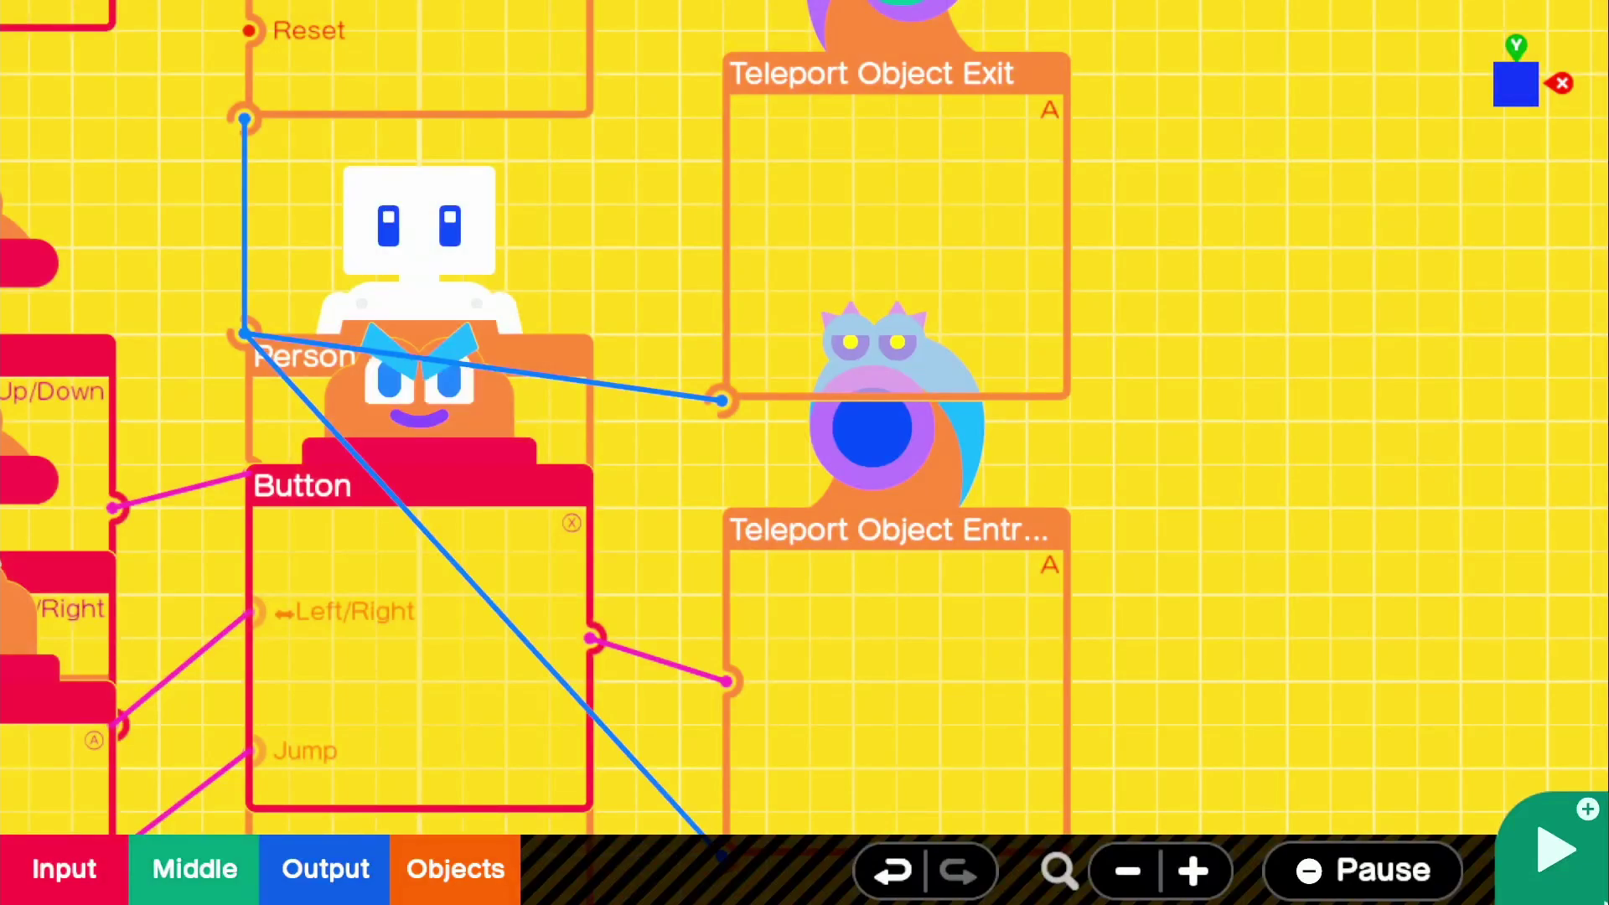
drag(1219, 538, 1381, 340)
scroll(1349, 354, down, 3)
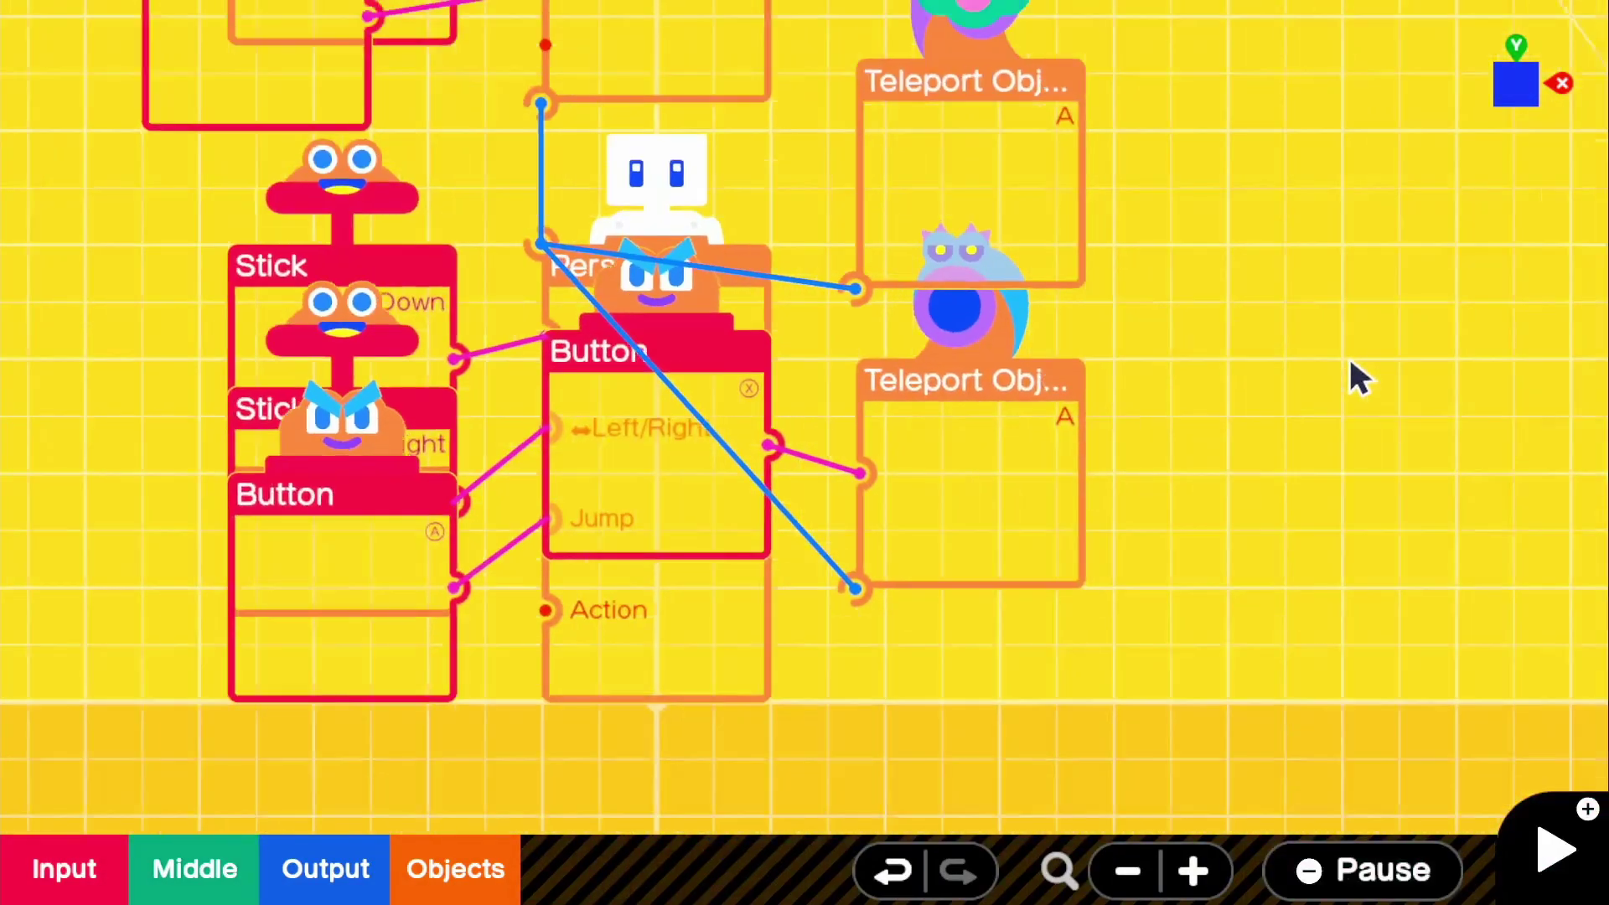
drag(1211, 341, 1251, 409)
scroll(1258, 424, down, 2)
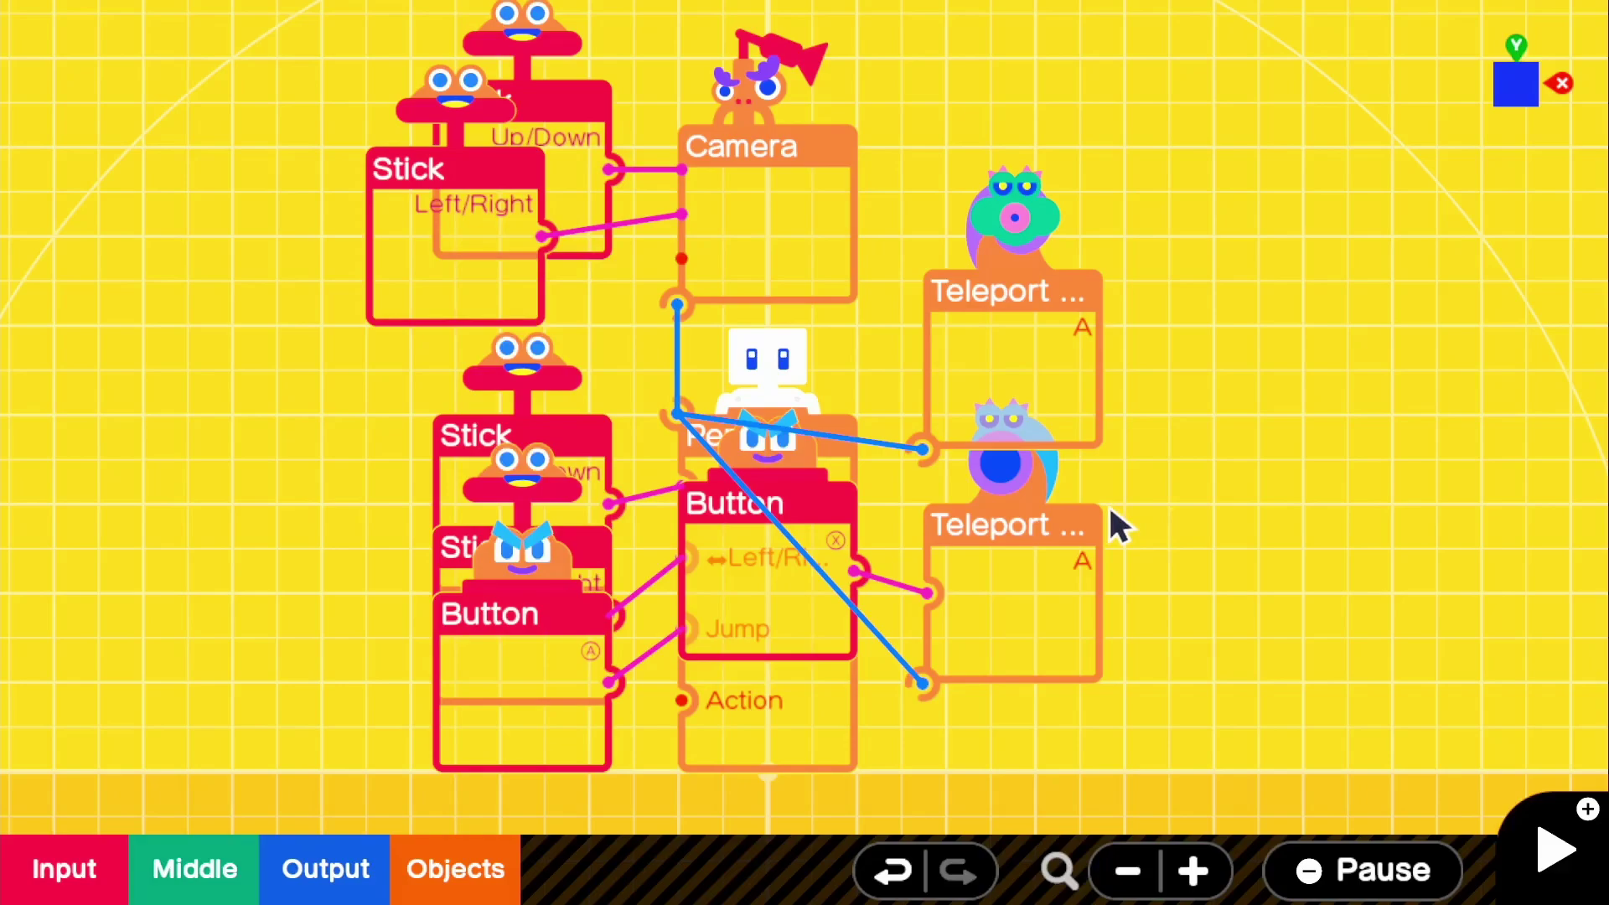
scroll(1123, 513, down, 2)
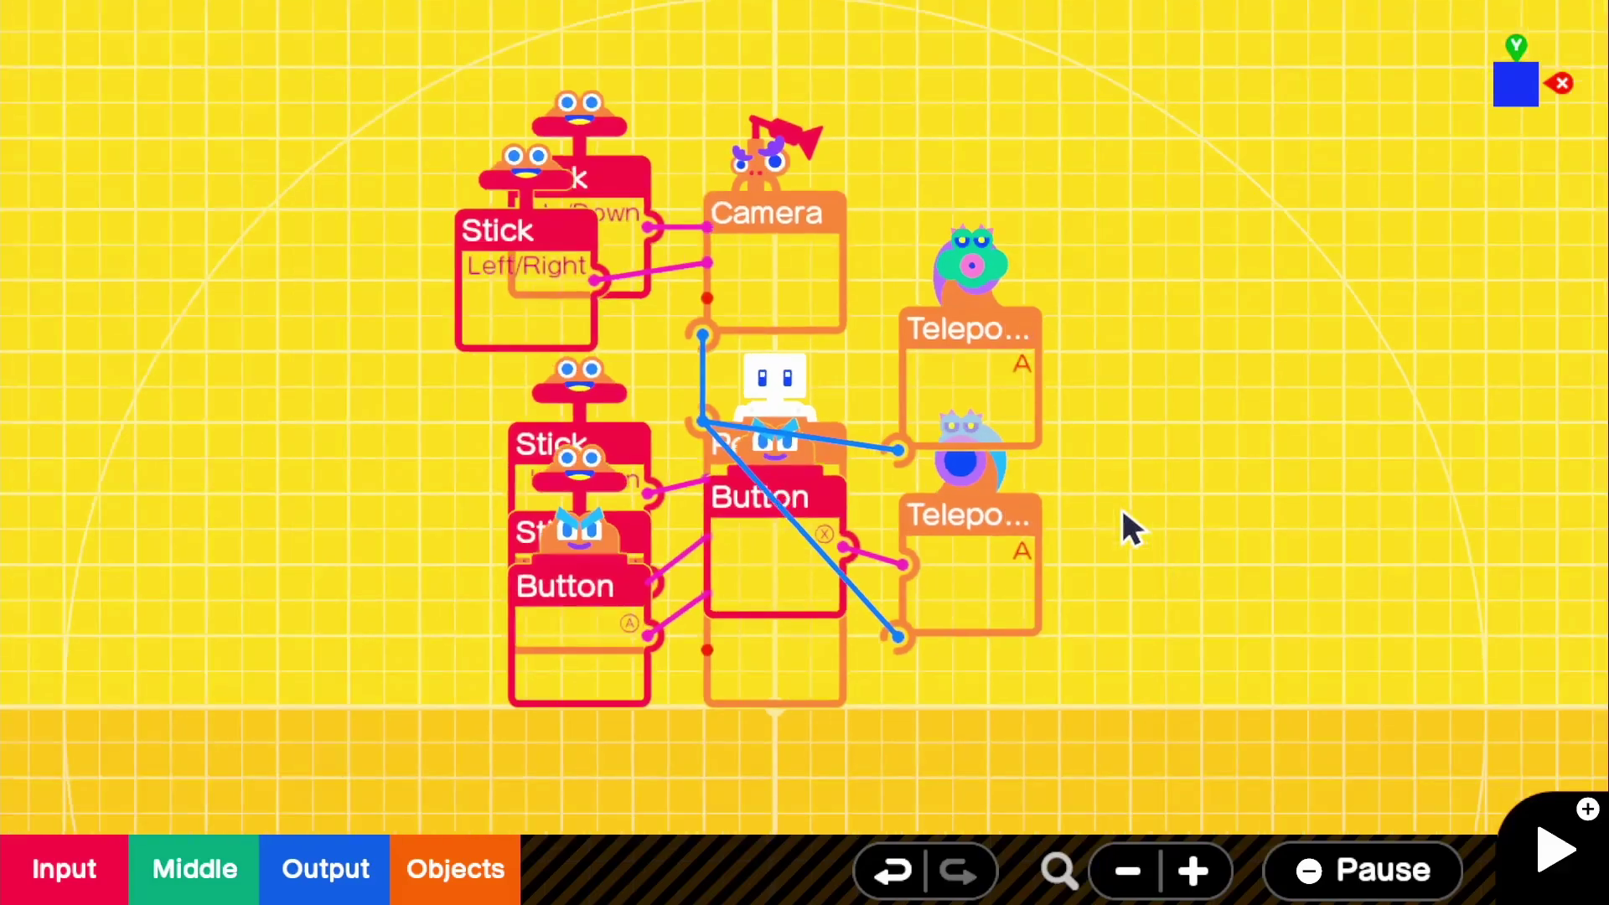
drag(1089, 517, 1157, 494)
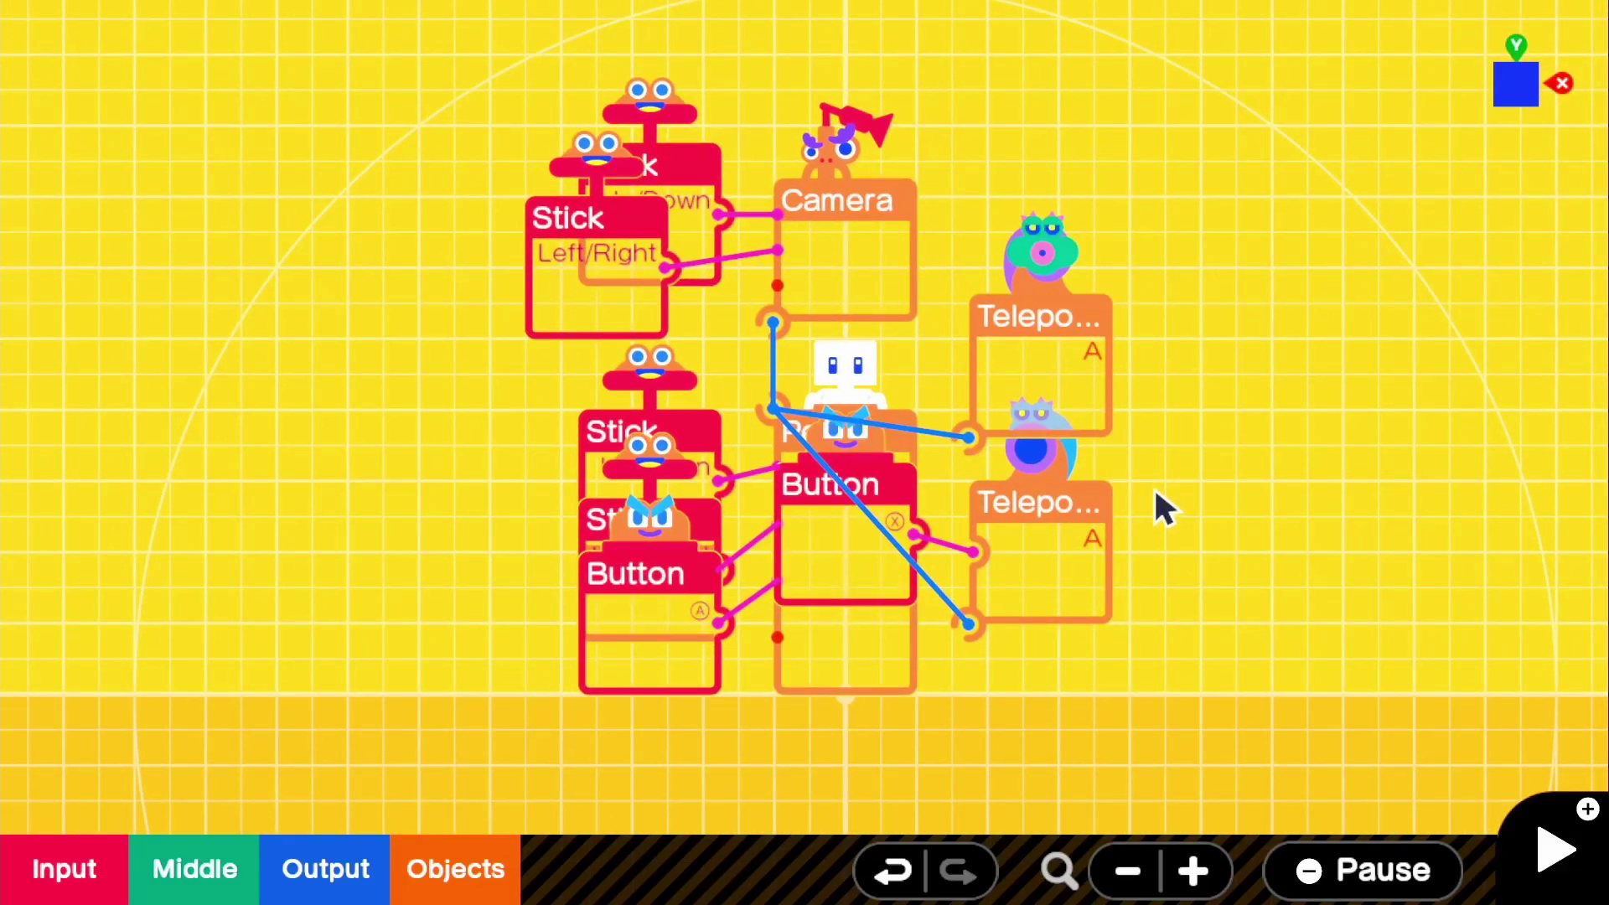